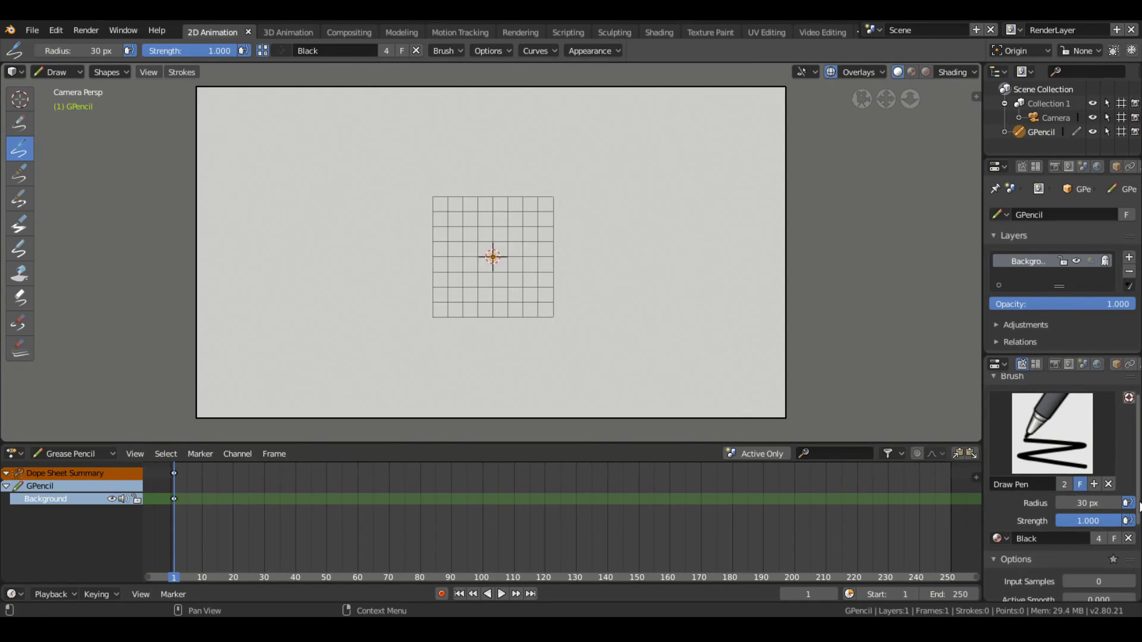
Draw a long ground line across the frame, then add a second layer named 'Ball'
scroll(1030, 545, "down", 5)
left_click_drag(130, 362, 951, 372)
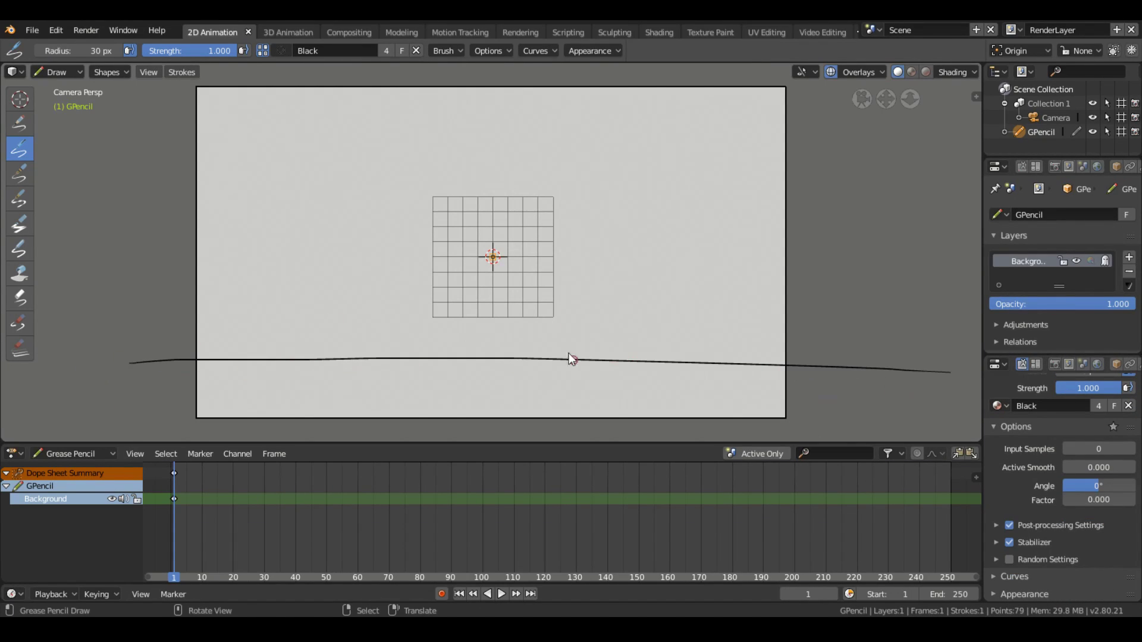
left_click(1129, 257)
double_click(1017, 274)
type("Ball")
key("Return")
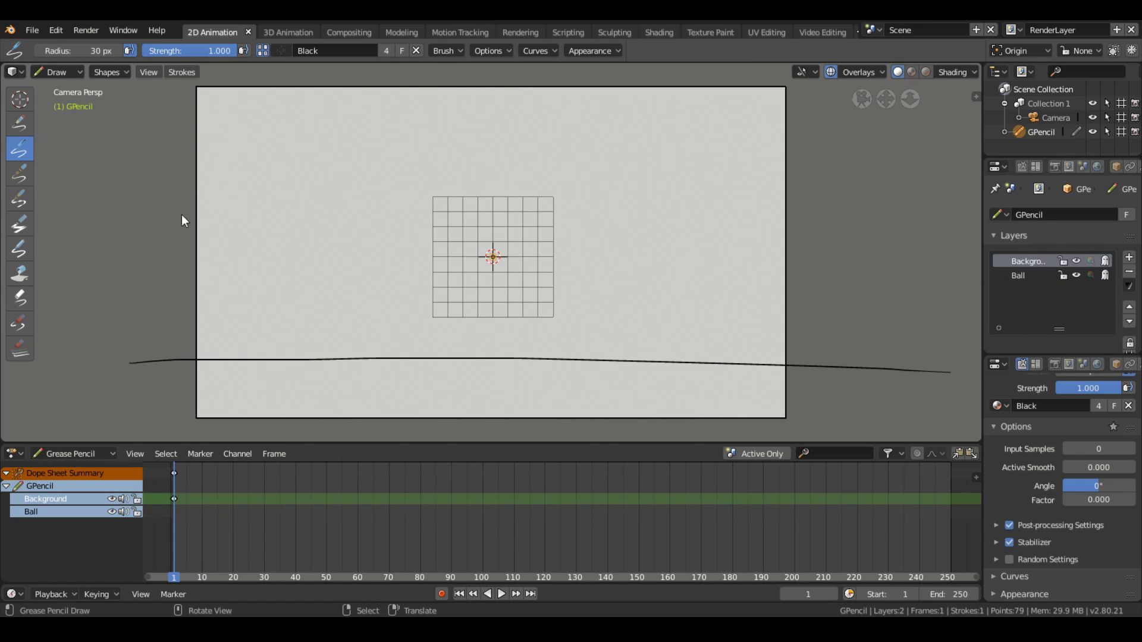
Draw the ledge on the Background layer and the frame-1 ball on the Ball layer
mouse_move(223, 201)
left_mouse_down()
mouse_move(182, 201)
mouse_move(226, 440)
left_mouse_up()
left_click(1018, 276)
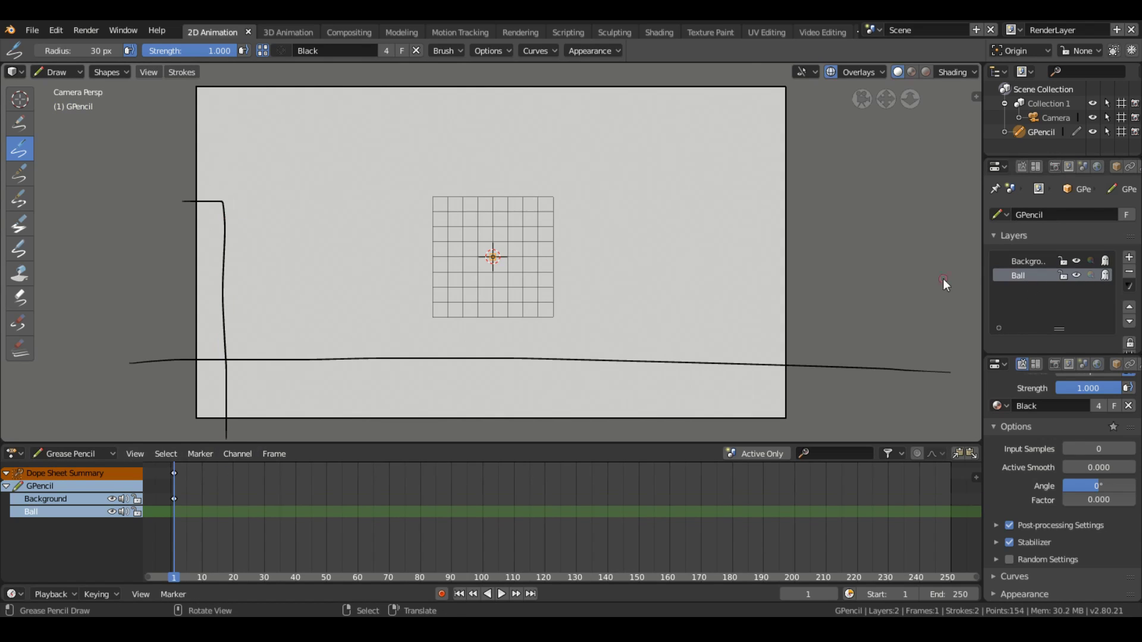
mouse_move(212, 200)
left_mouse_down()
mouse_move(203, 191)
mouse_move(216, 198)
left_mouse_up()
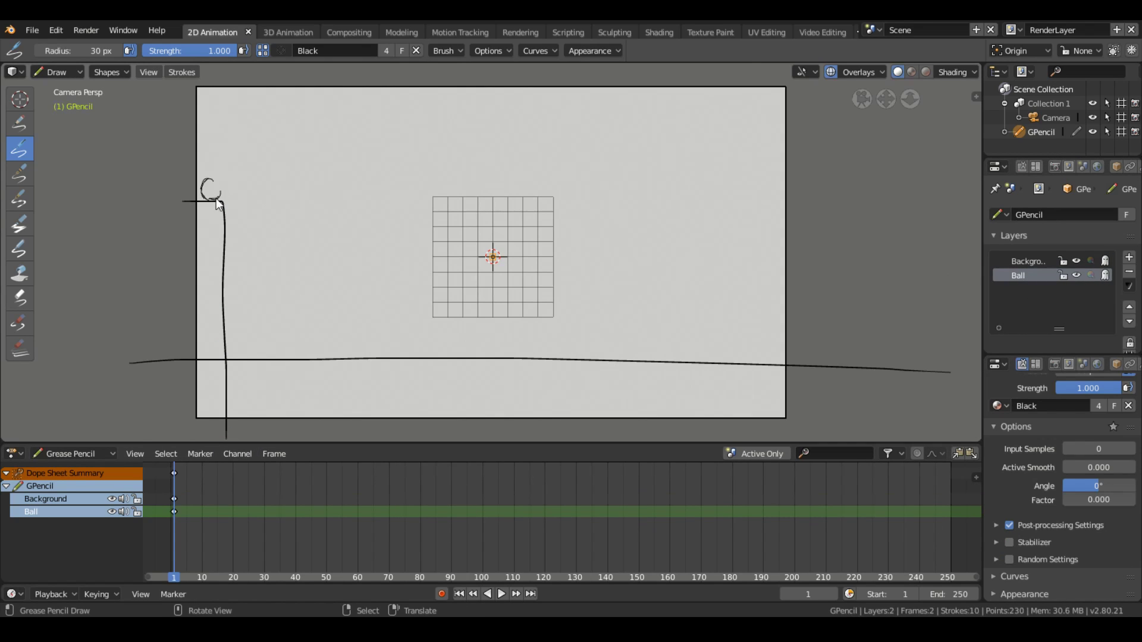
Draw the ball leaving the ledge at frame 5 and hitting the ground at frame 10
left_click(186, 498)
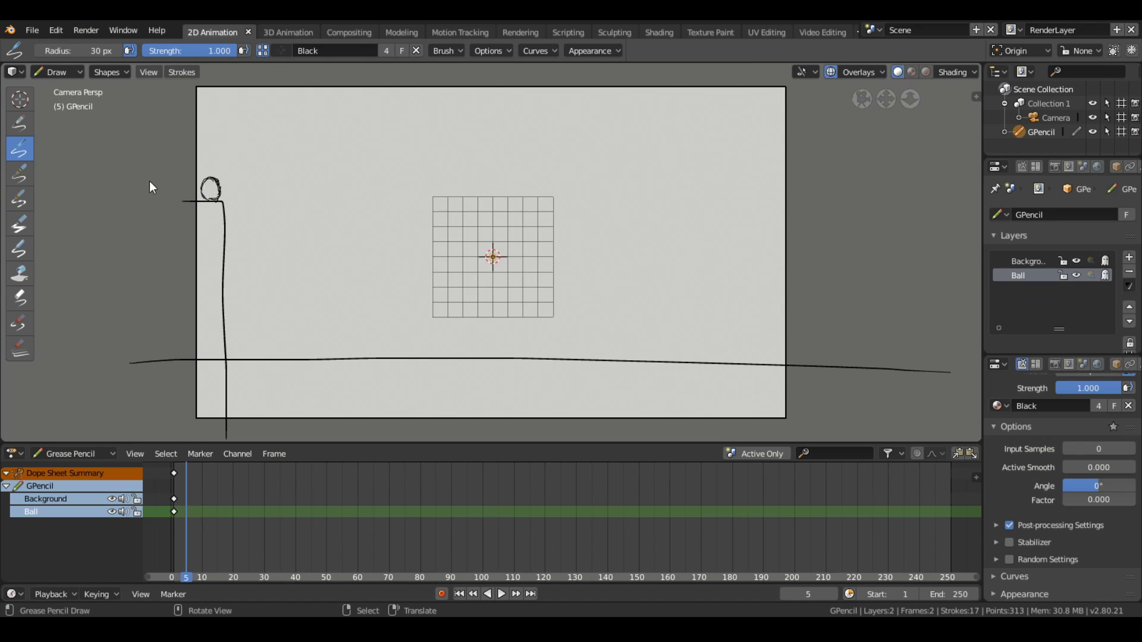
scroll(196, 208, "up", 2)
left_click_drag(279, 149, 271, 178)
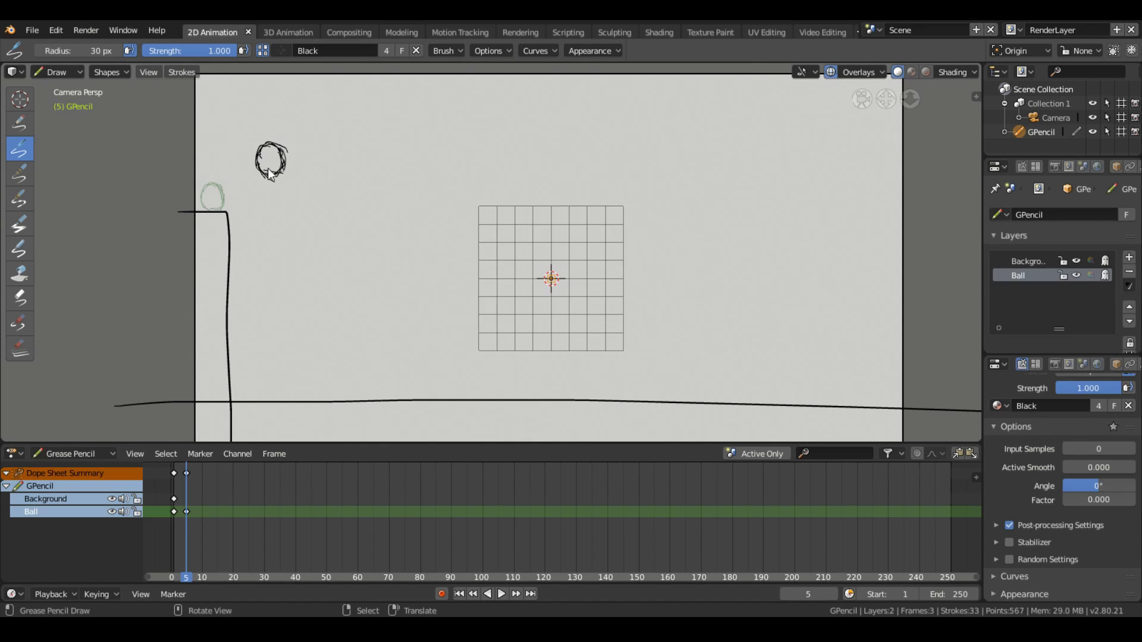
left_click(201, 499)
left_click_drag(372, 361, 365, 364)
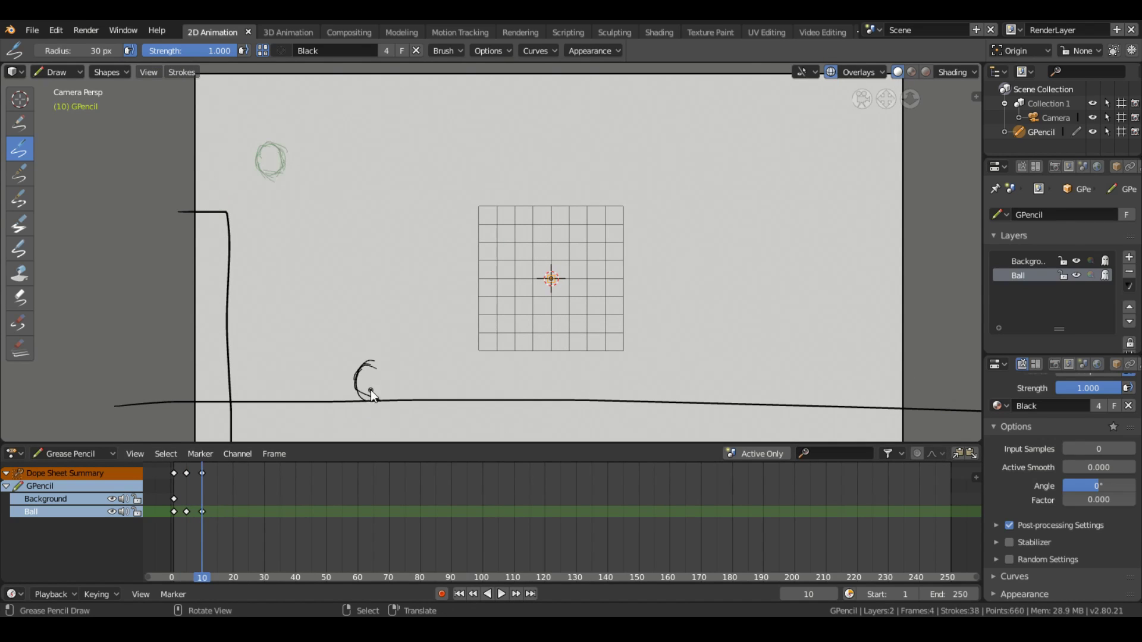
Draw the ball rebounding upward at frame 15 and near its peak at frame 20
left_click(217, 514)
mouse_move(467, 238)
left_mouse_down()
mouse_move(455, 244)
mouse_move(461, 273)
left_mouse_up()
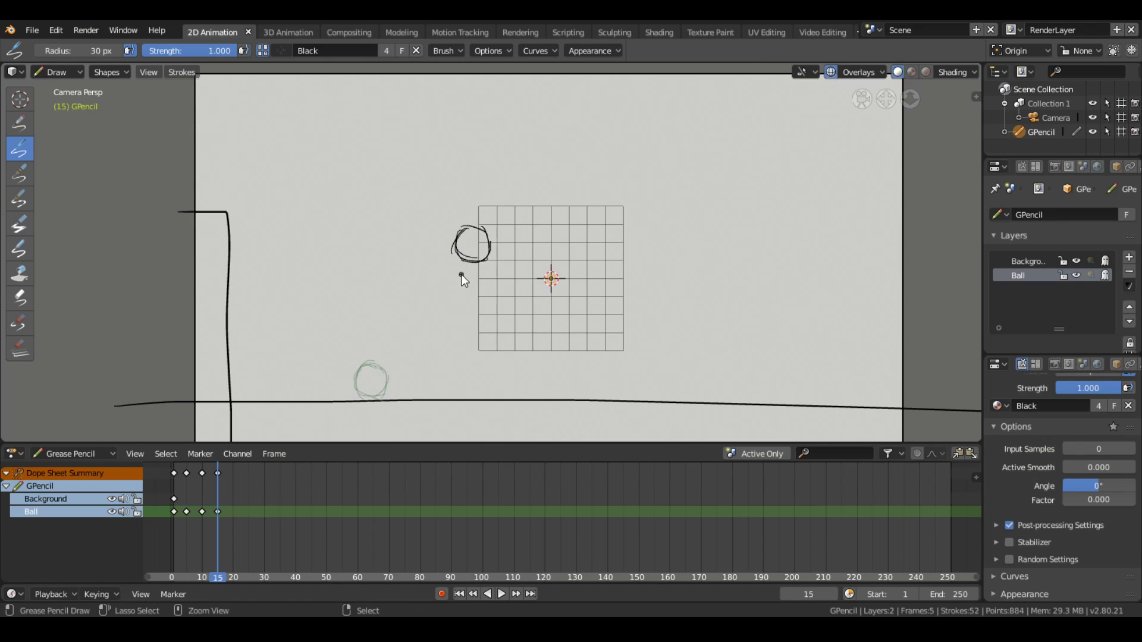
key("ctrl+z")
mouse_move(474, 233)
left_mouse_down()
mouse_move(487, 252)
mouse_move(475, 257)
left_mouse_up()
key("Right")
key("Right")
key("Right")
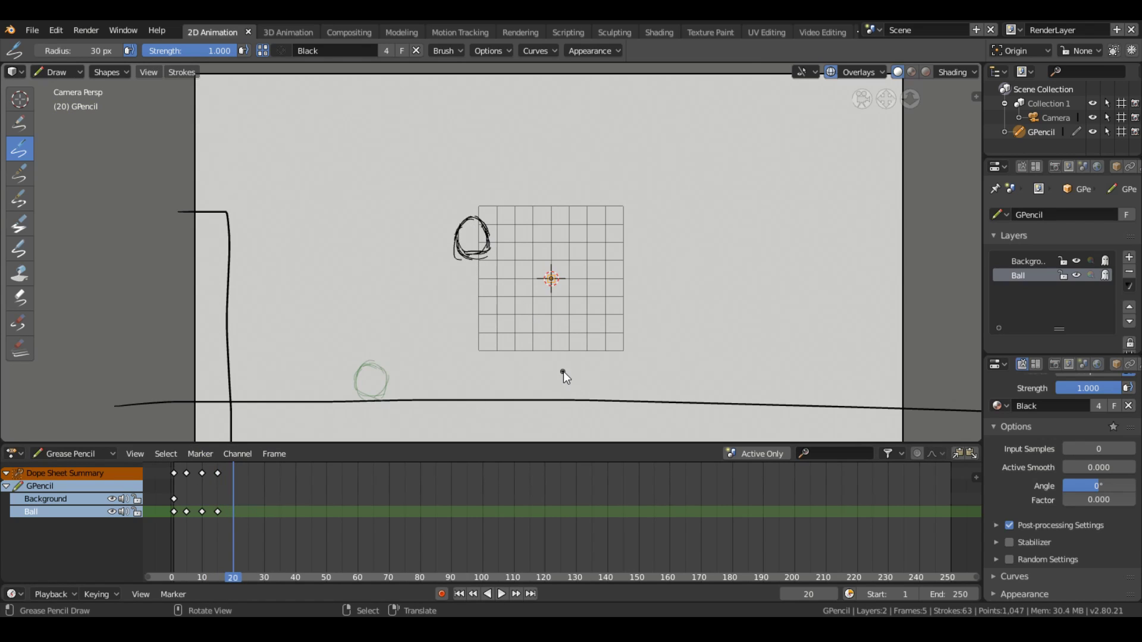
left_click_drag(558, 364, 533, 386)
left_click_drag(559, 366, 533, 389)
key("Right")
key("Right")
key("Right")
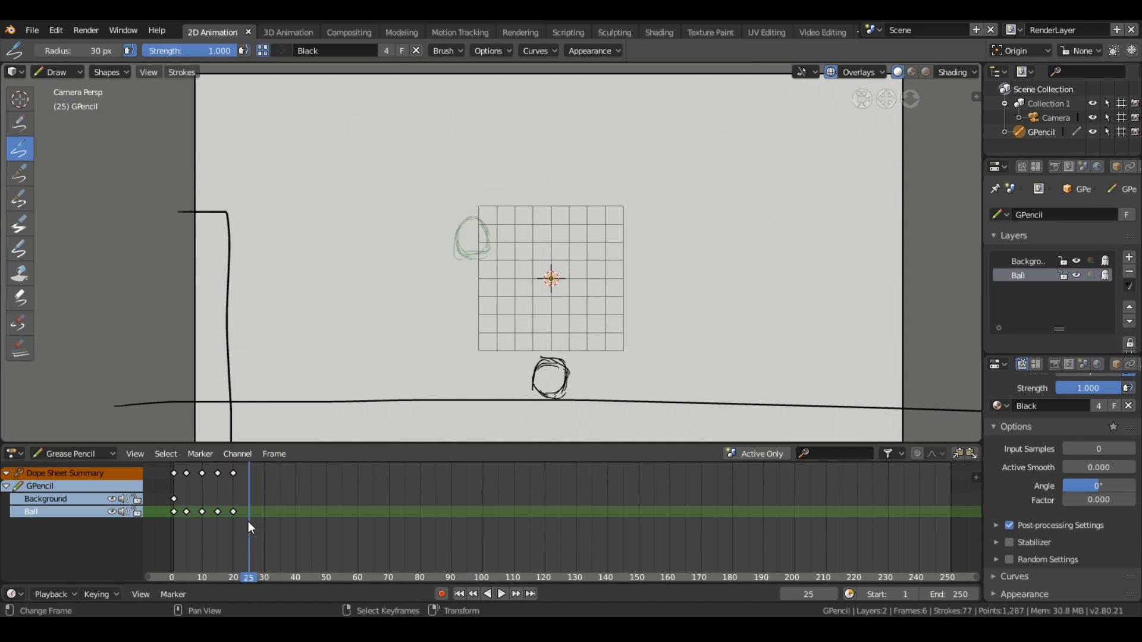
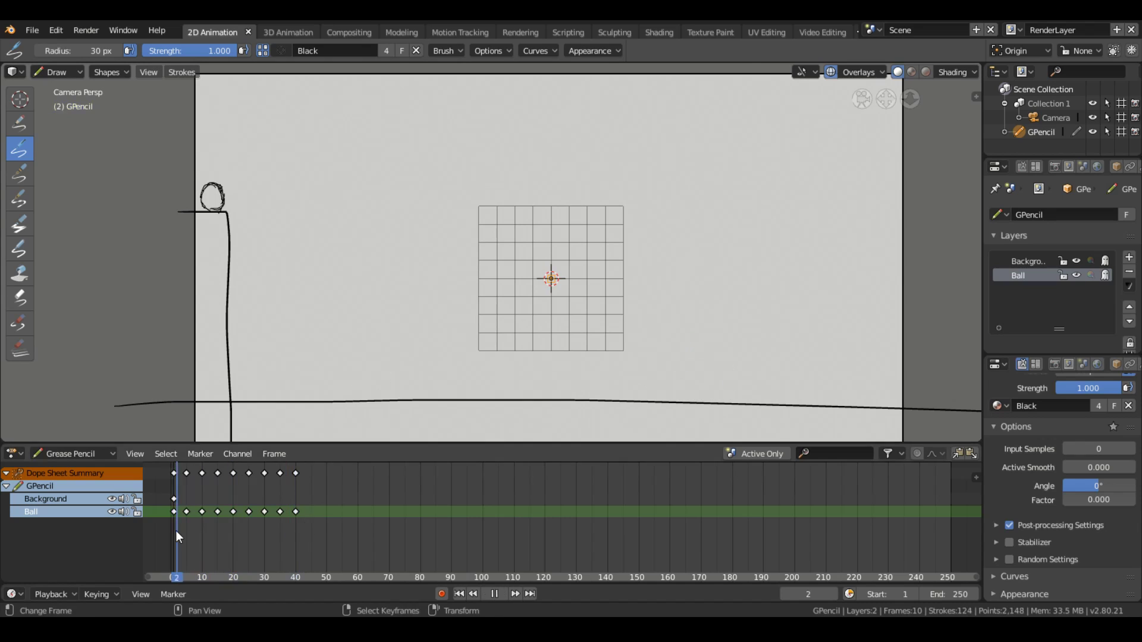
Draw the ball leaving the post on frame 3 and the stretched falling ball on frame 8
left_click_drag(176, 531, 181, 541)
mouse_move(242, 159)
left_mouse_down()
mouse_move(256, 196)
mouse_move(249, 163)
left_mouse_up()
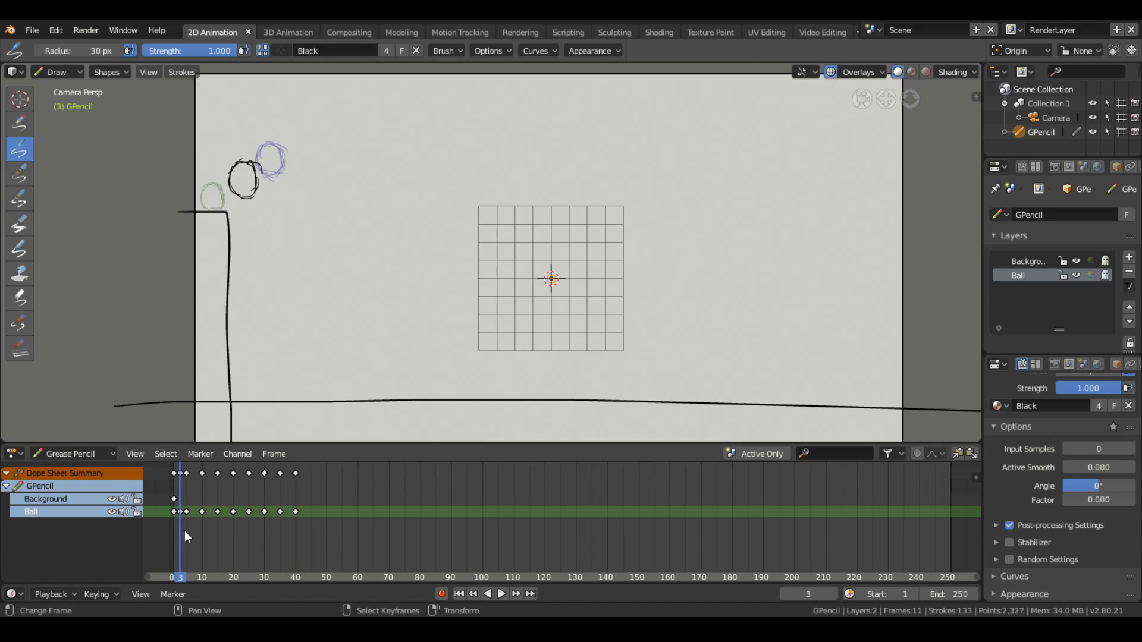
left_click_drag(184, 530, 192, 543)
left_click(199, 547)
left_click_drag(331, 263, 322, 284)
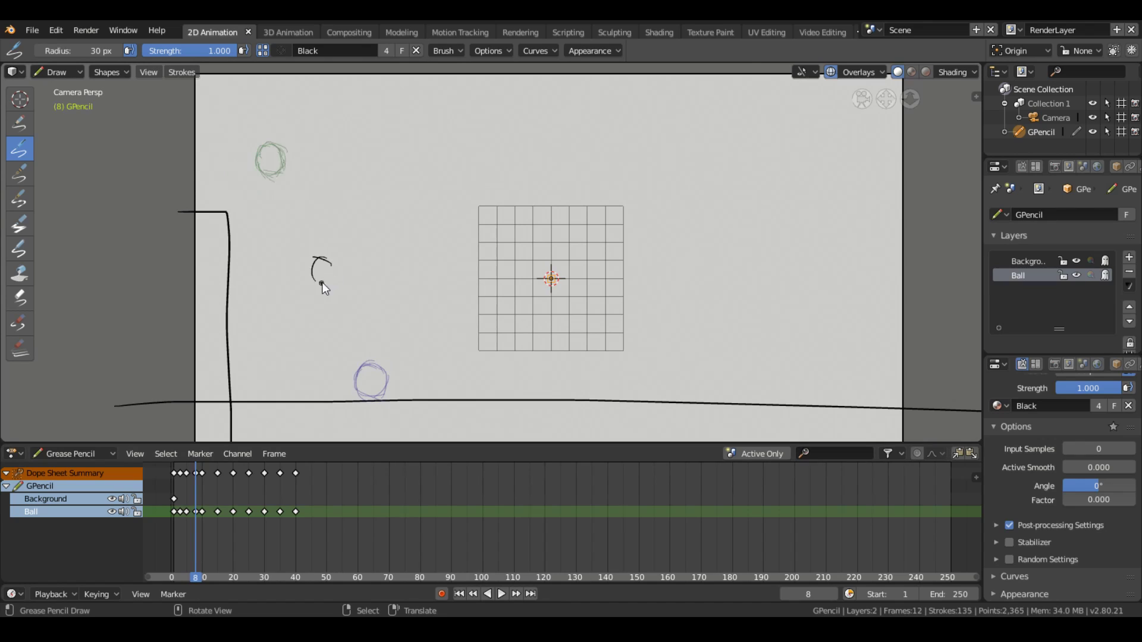
mouse_move(198, 519)
left_mouse_down()
mouse_move(170, 537)
mouse_move(191, 535)
left_mouse_up()
Play the animation from the start, draw the ball on frame 7, and switch to Edit Mode
left_click(502, 594)
left_click(167, 520)
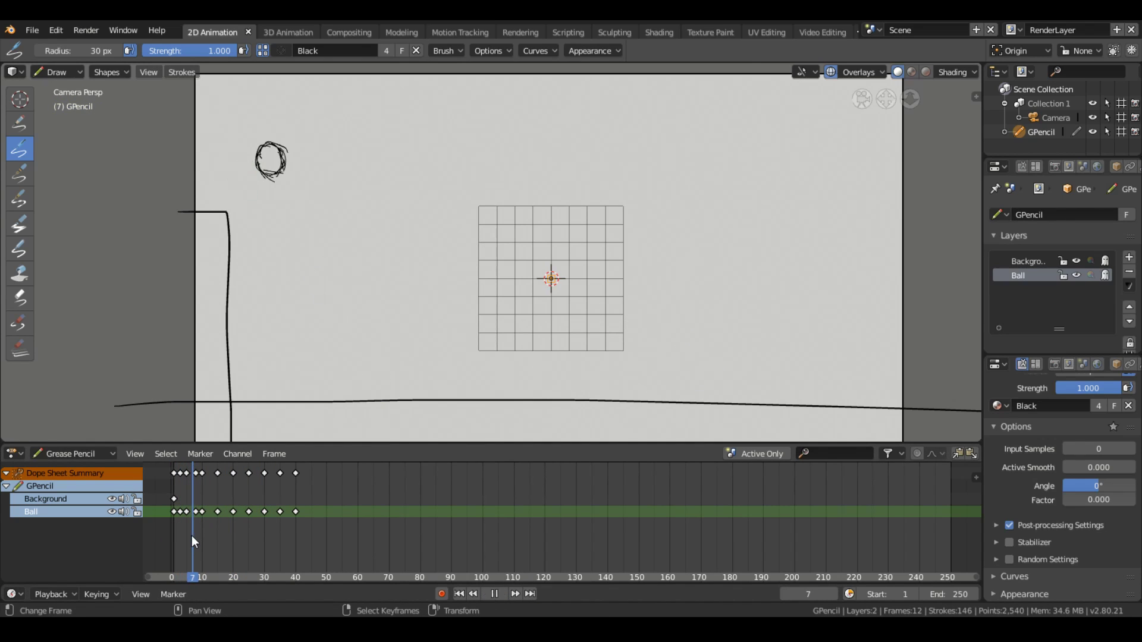
key("space")
key("Right")
left_click_drag(309, 178, 333, 211)
left_click_drag(193, 524, 192, 565)
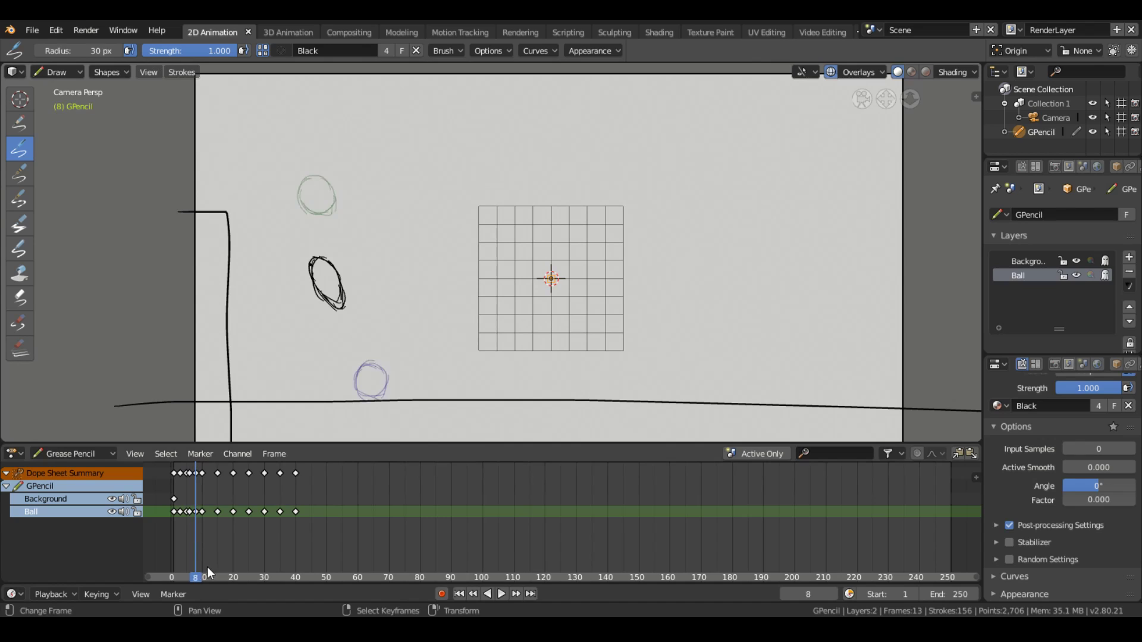
left_click(57, 72)
left_click(83, 88)
Return to Draw mode, undo the stray strokes, and redraw the stretched oval on frame 8
left_click(69, 72)
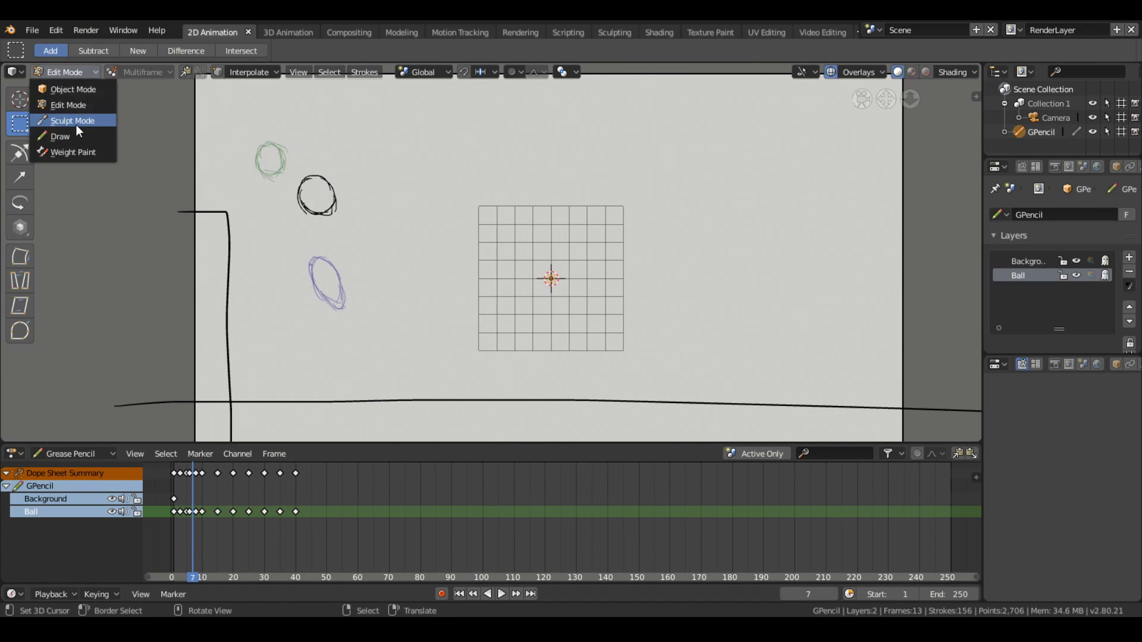
left_click(72, 121)
left_click(69, 72)
left_click(60, 136)
left_click(194, 532)
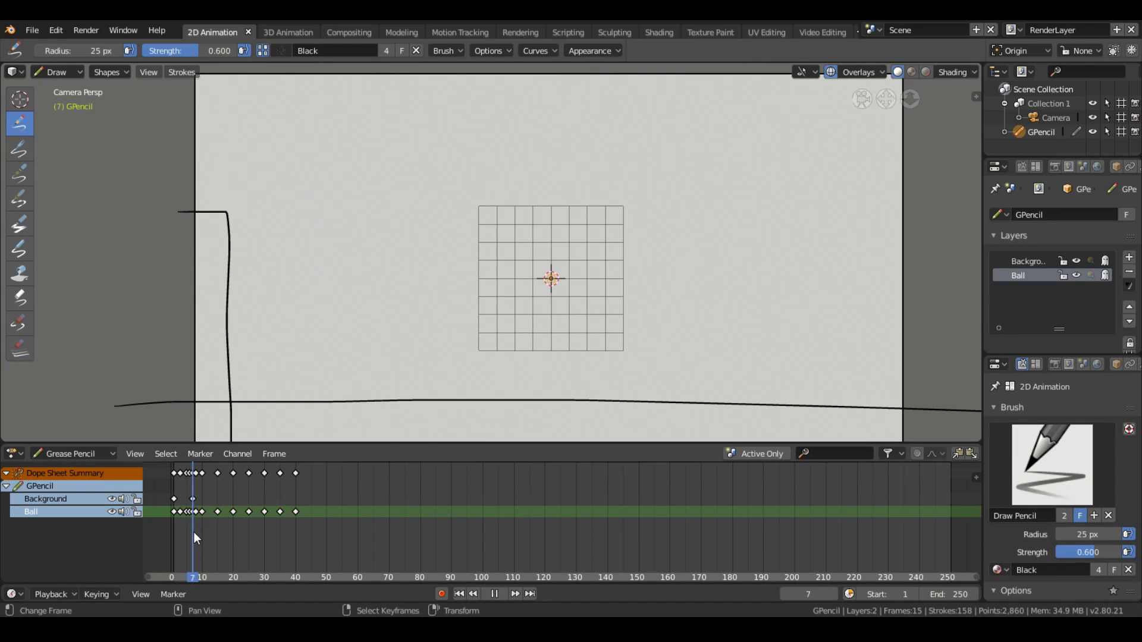
key("ctrl+z")
key("ctrl+z")
key("ctrl+z")
key("ctrl+z")
key("ctrl+z")
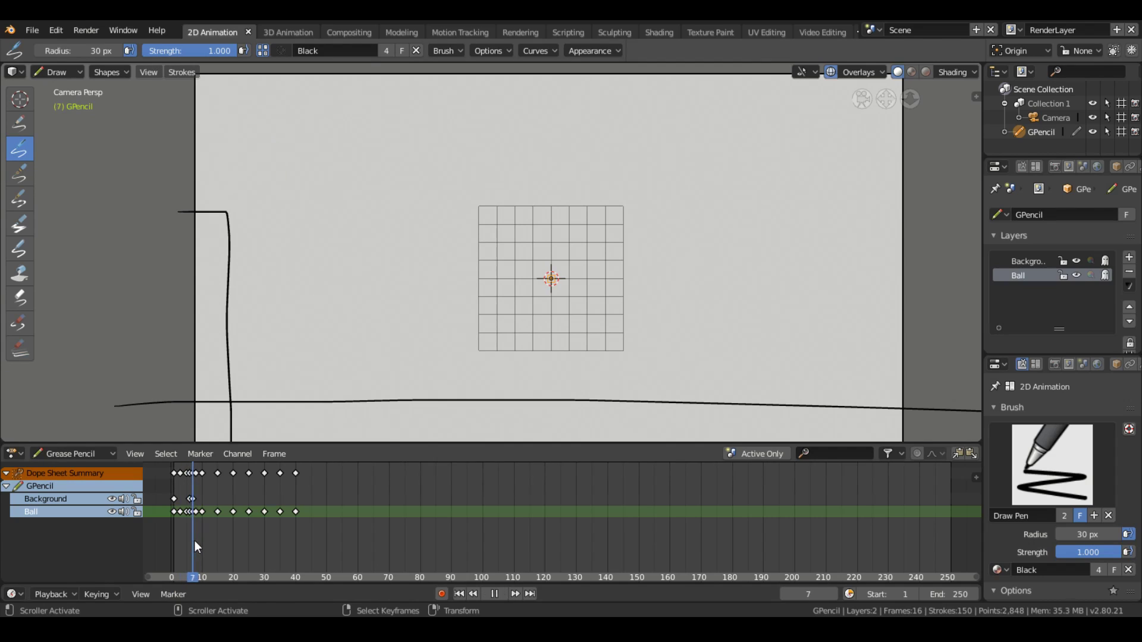
key("ctrl+z")
left_click_drag(315, 201, 328, 188)
left_click(196, 537)
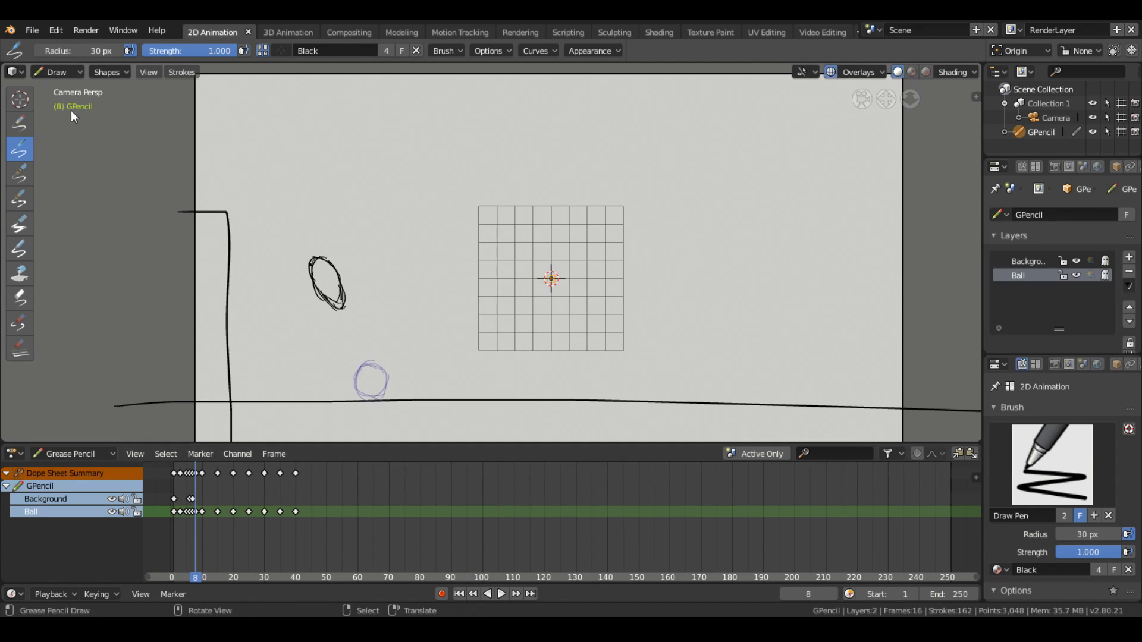
In Edit Mode, select the frame-8 oval and try rounding it, then undo the rounding
key("Tab")
left_click(193, 249)
scroll(193, 248, "up", 3)
left_click(848, 76)
left_click(20, 331)
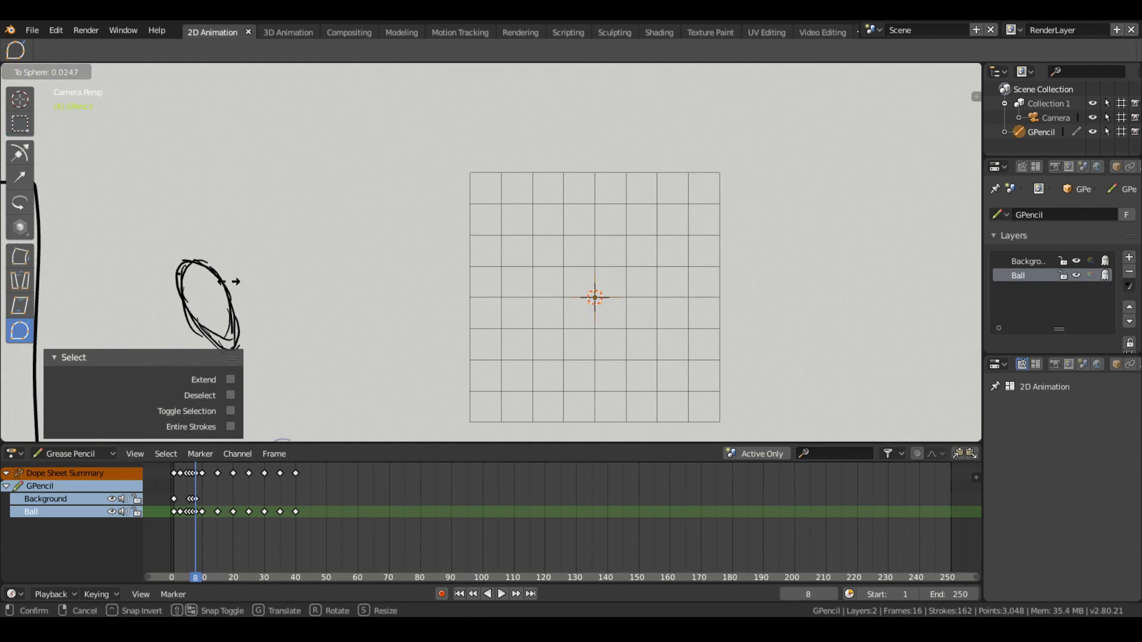
left_click(249, 274)
key("ctrl+z")
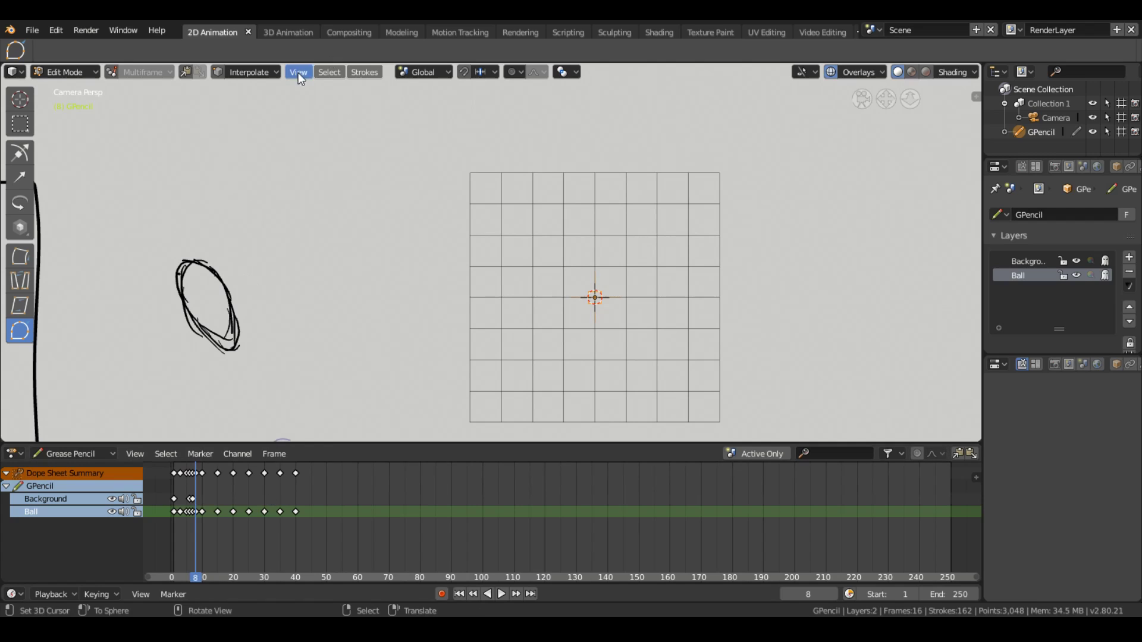
Tilt the ball oval slightly with the Transform tool, then go back to Draw mode
left_click(365, 72)
key("shift+s")
left_click(363, 228)
left_click(20, 153)
middle_click_drag(588, 303, 730, 284, "shift")
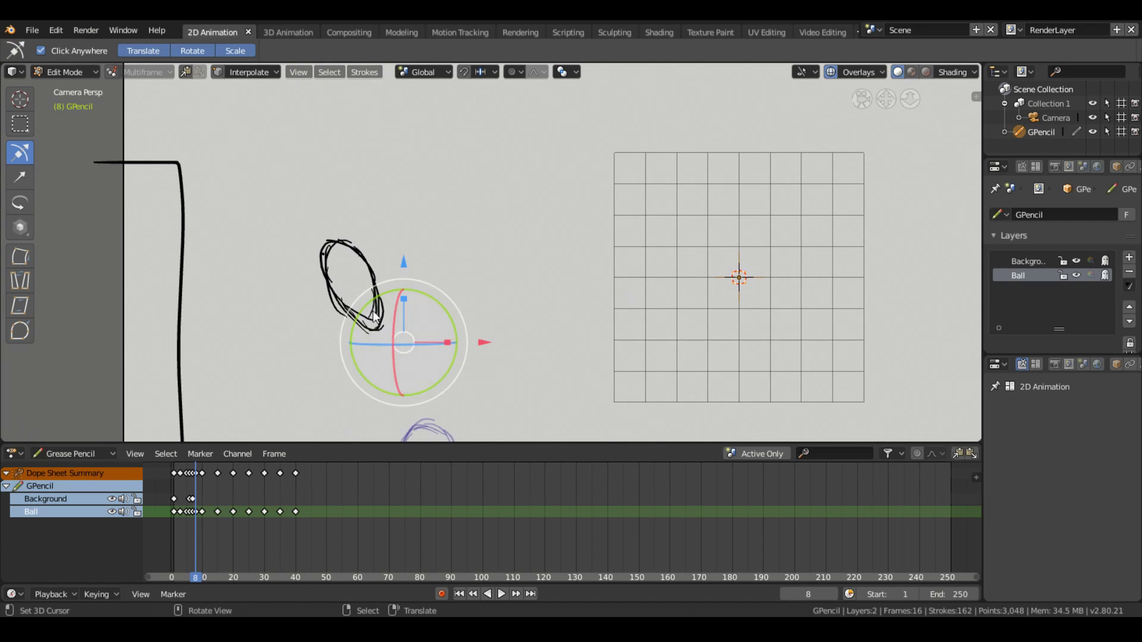
left_click_drag(454, 323, 440, 239)
left_click(440, 239)
left_click_drag(185, 530, 204, 530)
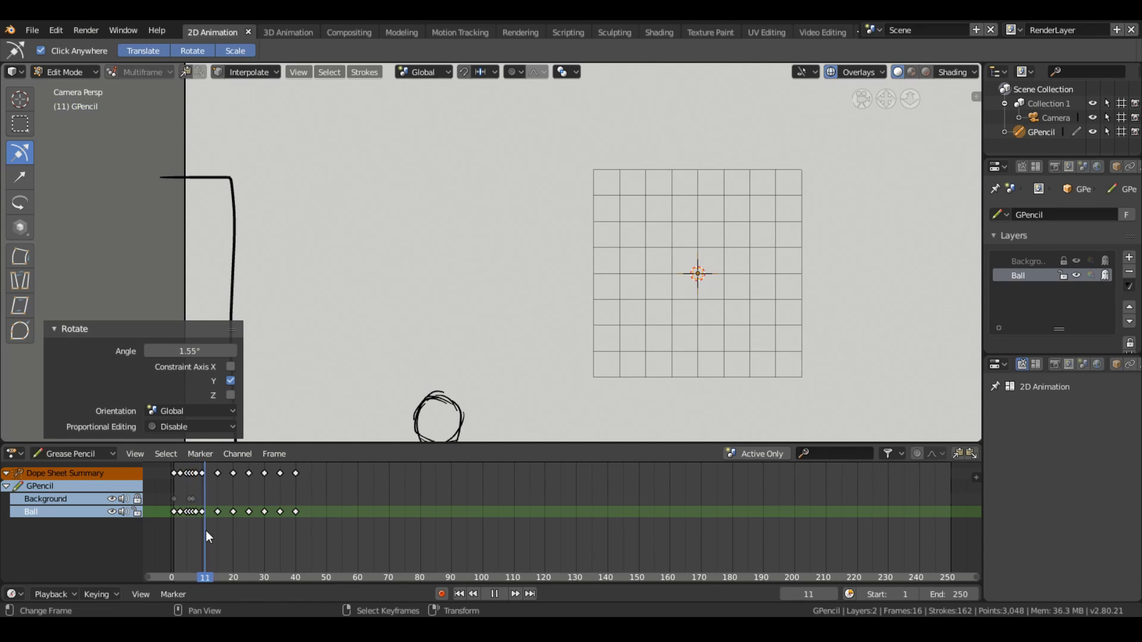
scroll(228, 214, "down", 1)
key("ctrl+Tab")
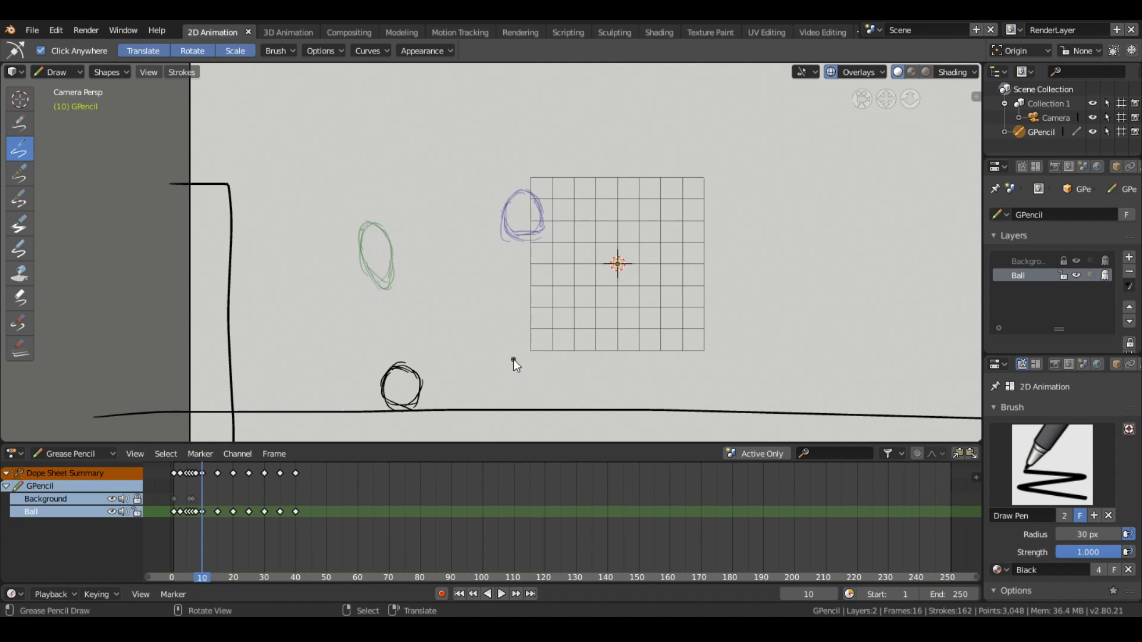
Draw the ball squashed against the ground, then stretching up off it on the next frame
left_click_drag(198, 526, 204, 527)
key("Right")
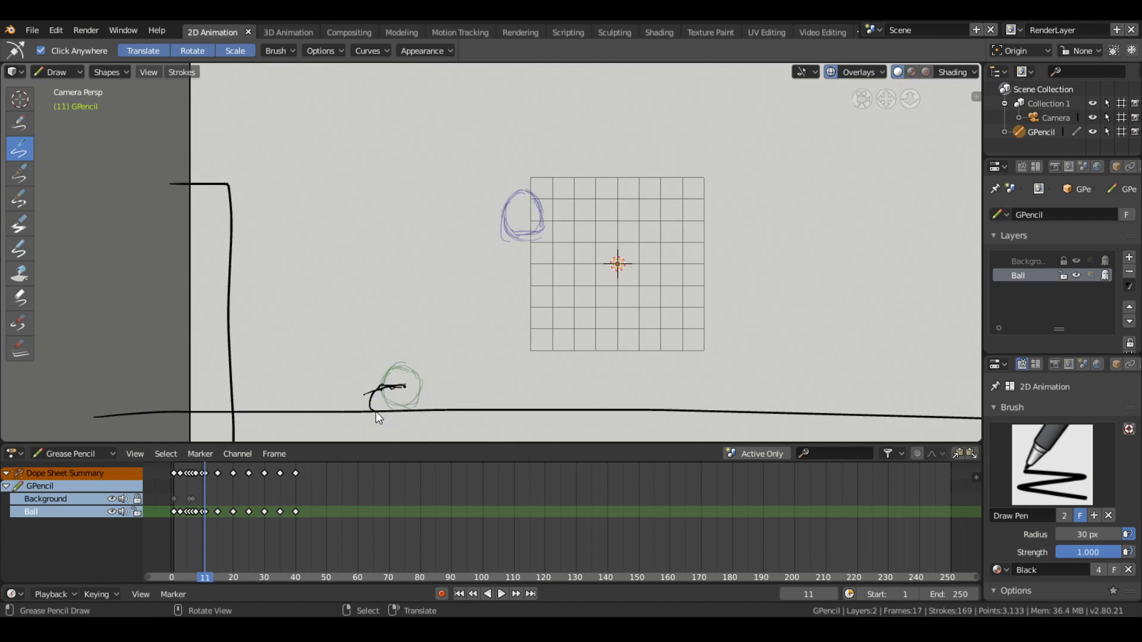
left_click_drag(394, 390, 409, 391)
left_click_drag(203, 523, 209, 528)
key("Right")
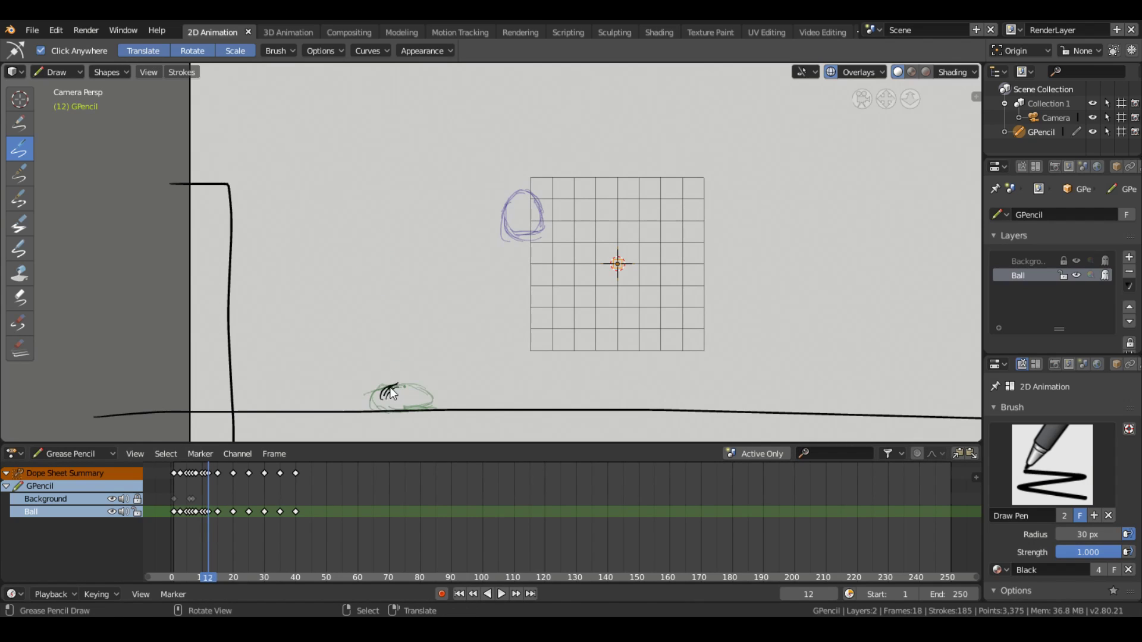
left_click_drag(416, 372, 427, 391)
Draw the rising ball oval on frame 13 and the ball on frame 14
left_click_drag(208, 535, 215, 540)
left_click(213, 535)
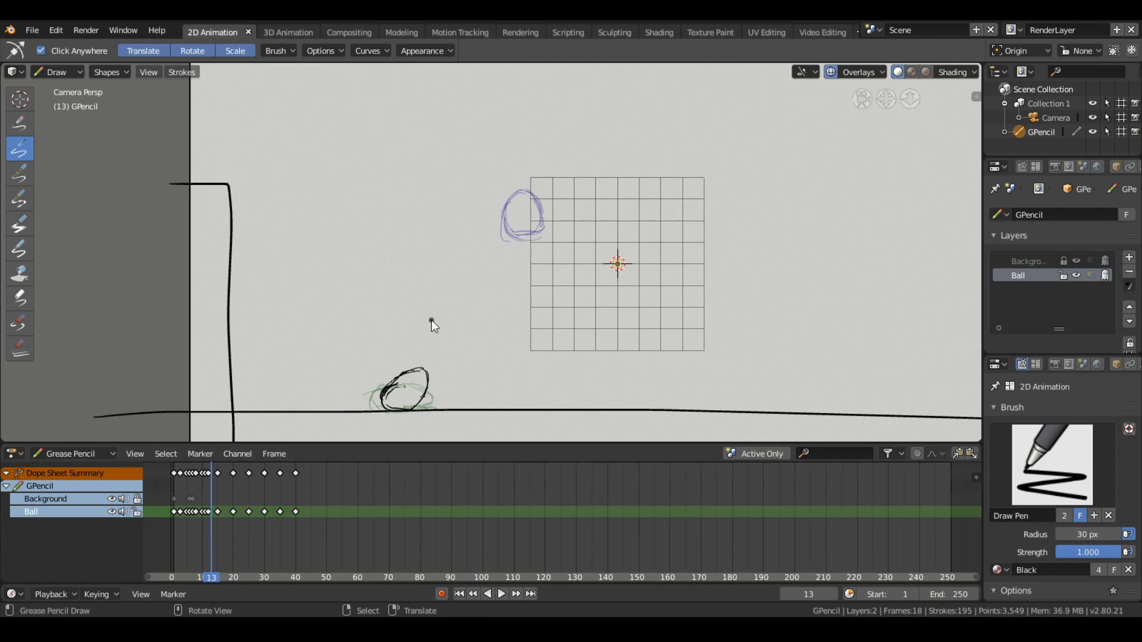
mouse_move(483, 271)
left_mouse_down()
mouse_move(439, 326)
mouse_move(485, 277)
mouse_move(459, 298)
left_mouse_up()
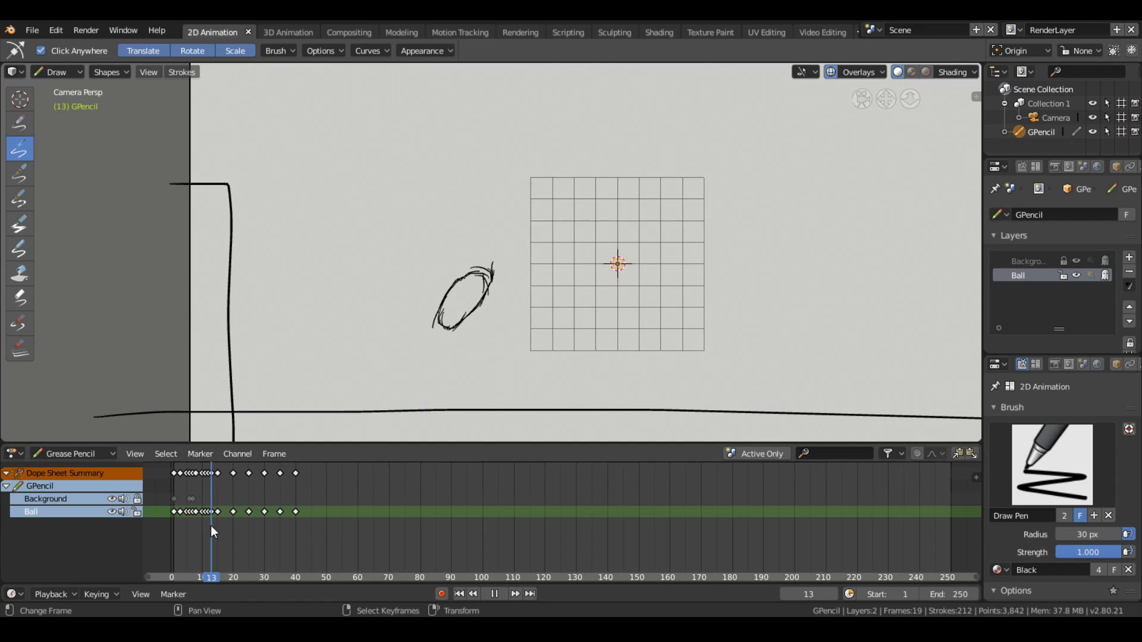
mouse_move(210, 526)
left_mouse_down()
mouse_move(230, 524)
mouse_move(211, 523)
left_mouse_up()
key("Right")
mouse_move(502, 205)
left_mouse_down()
mouse_move(502, 242)
mouse_move(521, 195)
mouse_move(523, 238)
mouse_move(535, 238)
left_mouse_up()
Play back the bounce to check it and draw the ball higher in its arc on later frames
key("space")
key("space")
key("space")
key("Escape")
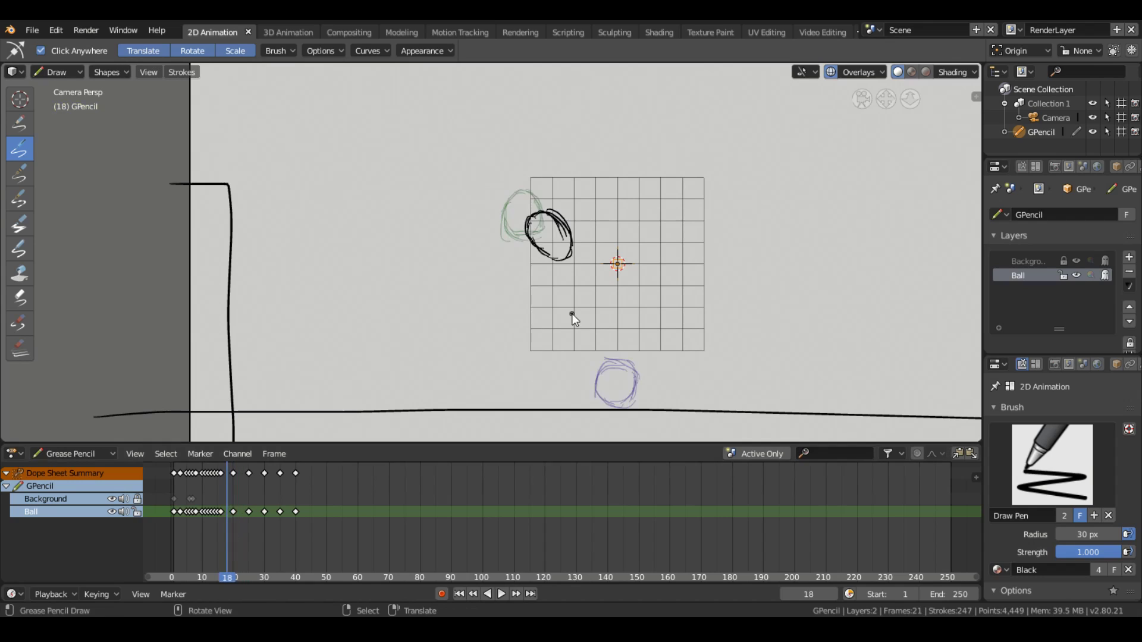
key("Right")
mouse_move(575, 275)
left_mouse_down()
mouse_move(574, 320)
mouse_move(580, 279)
left_mouse_up()
key("space")
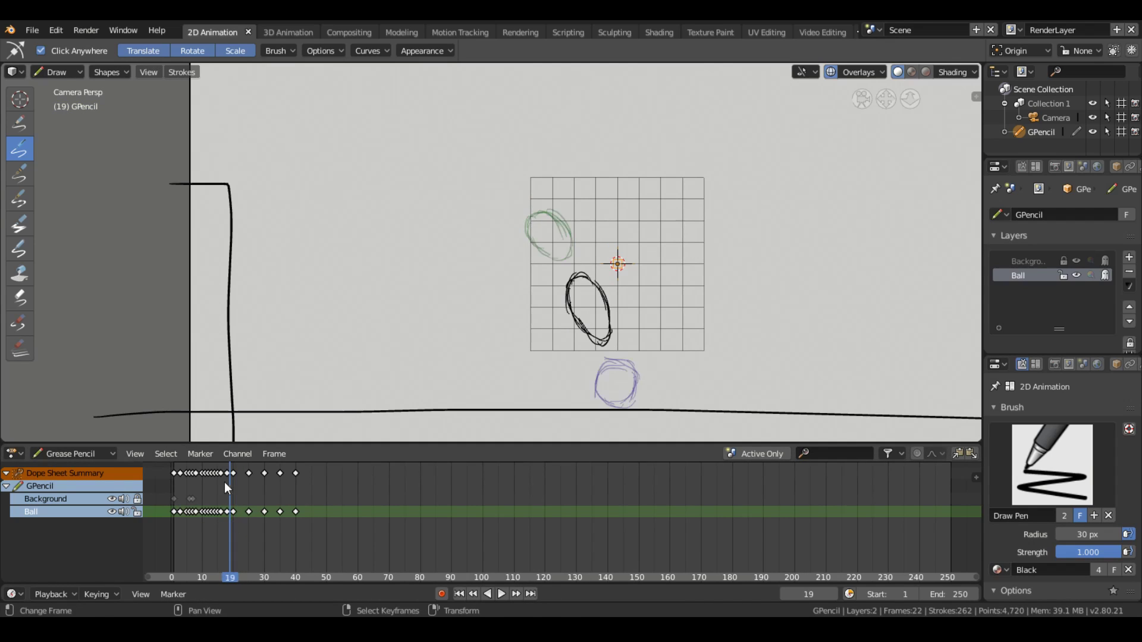
key("Escape")
mouse_move(583, 395)
left_mouse_down()
mouse_move(610, 389)
mouse_move(653, 333)
mouse_move(633, 366)
mouse_move(658, 365)
left_mouse_up()
Draw the ball falling toward the right around frames 23–24 and play back to check
left_click(242, 523)
left_click(245, 513)
key("space")
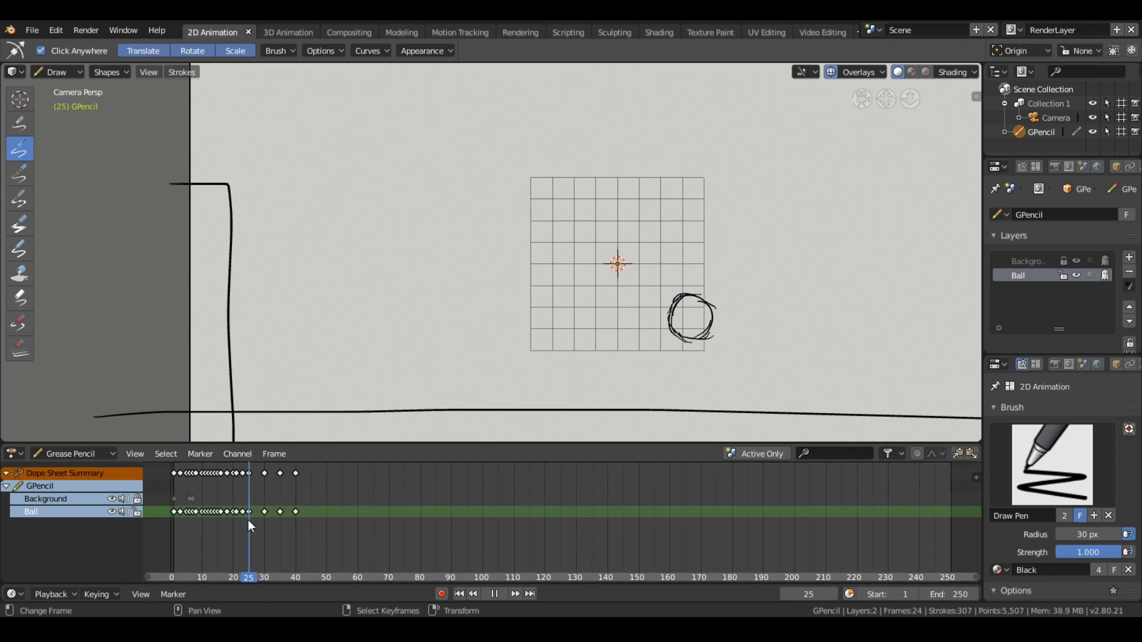
key("Escape")
mouse_move(669, 313)
left_mouse_down()
mouse_move(707, 344)
mouse_move(722, 330)
mouse_move(702, 357)
left_mouse_up()
left_click(257, 494)
key("space")
key("space")
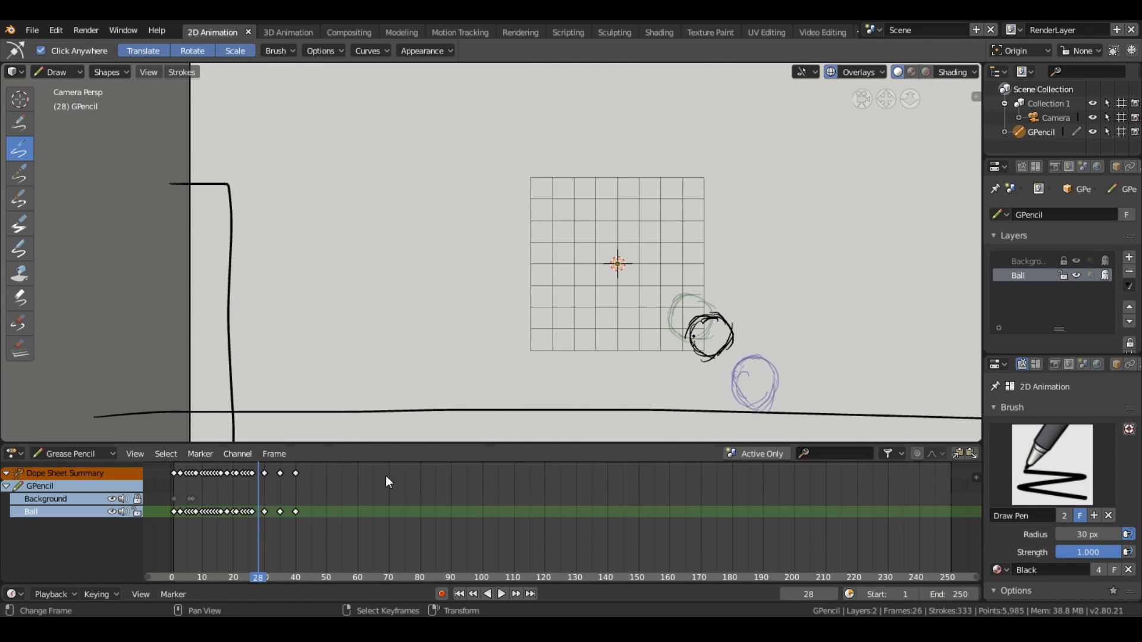
left_click(255, 524)
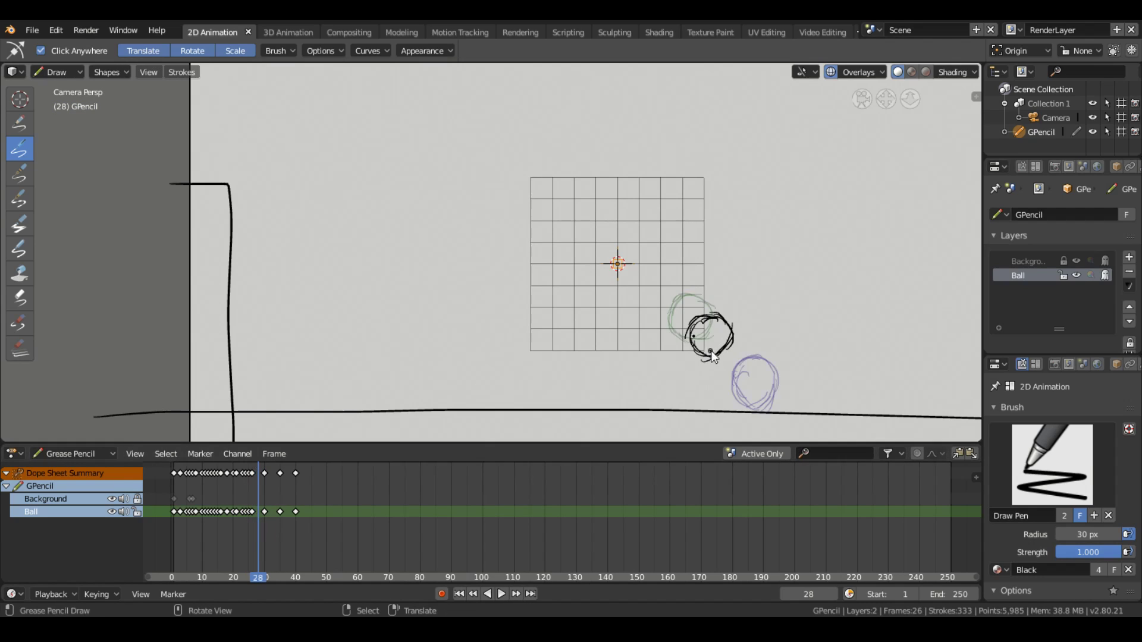
Draw the ball dropping lower right, nearing the ground on frame 32, then touching it
left_click_drag(724, 373, 753, 351)
left_click_drag(285, 528, 281, 535)
key("Right")
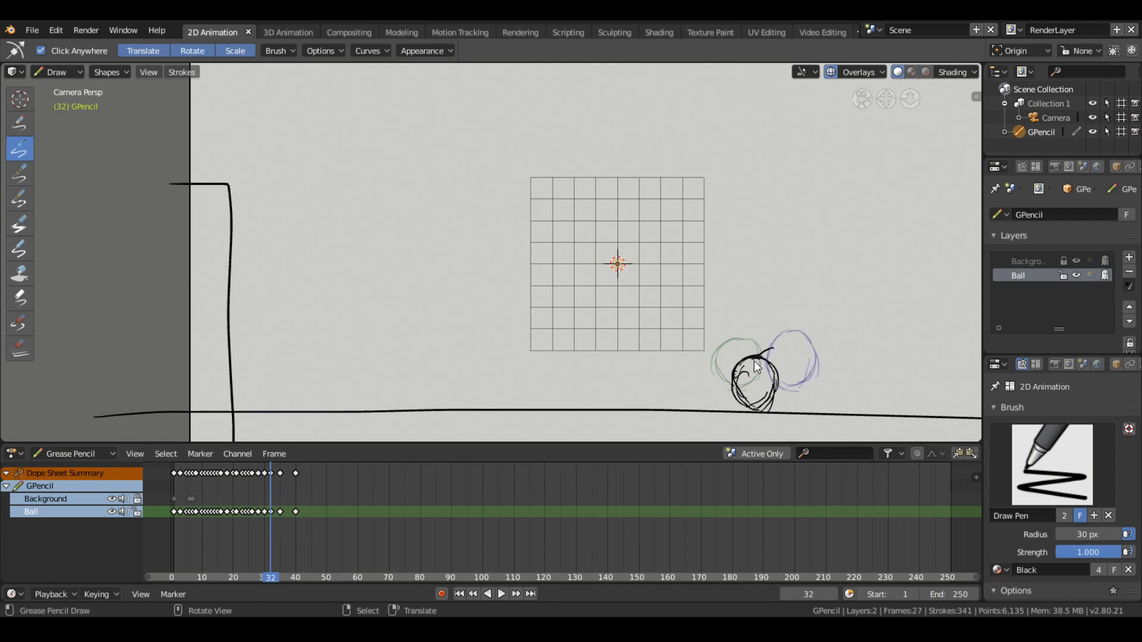
left_click_drag(773, 348, 767, 357)
left_click(19, 99)
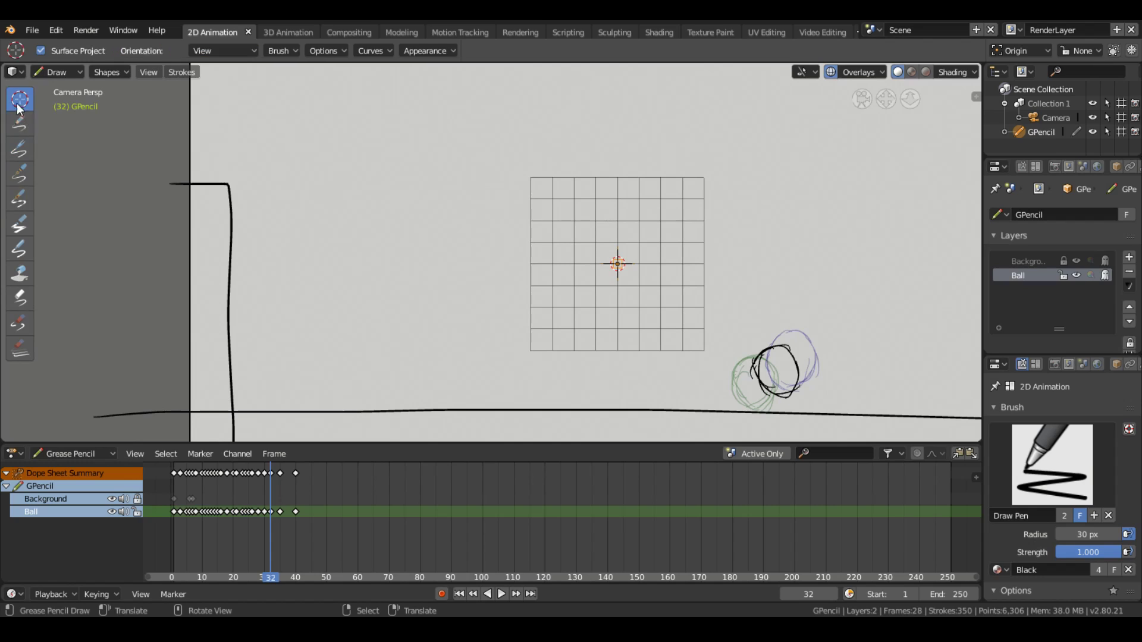
left_click(28, 157)
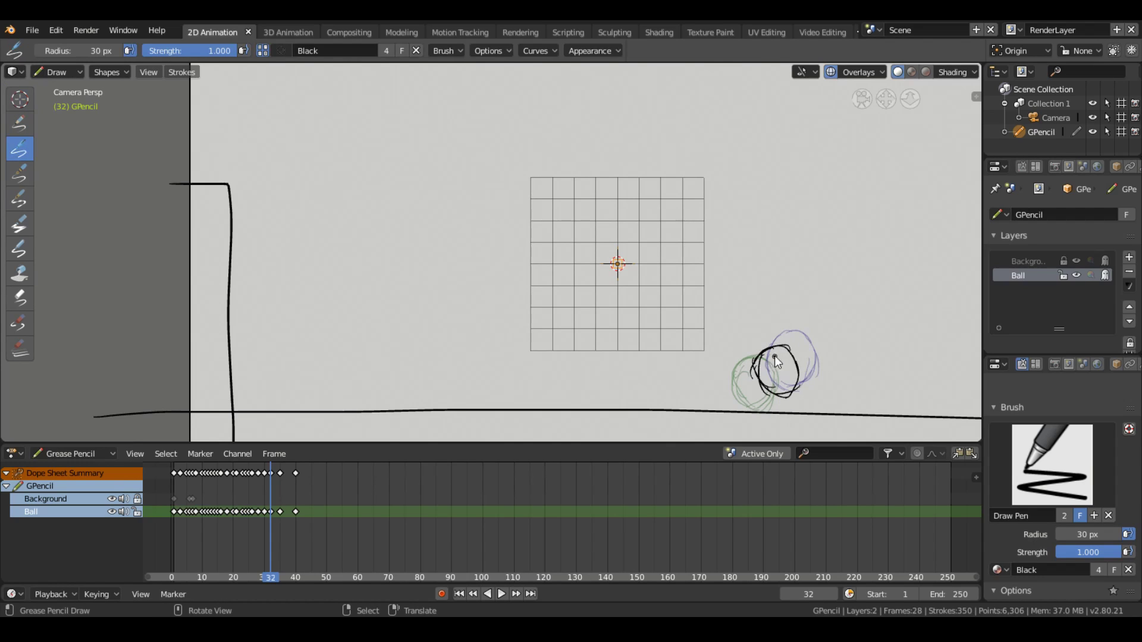
left_click_drag(775, 356, 780, 380)
left_click_drag(271, 522, 279, 522)
Move the final keyframe to frame 37 and draw the ball rolling on at frame 36
key("g")
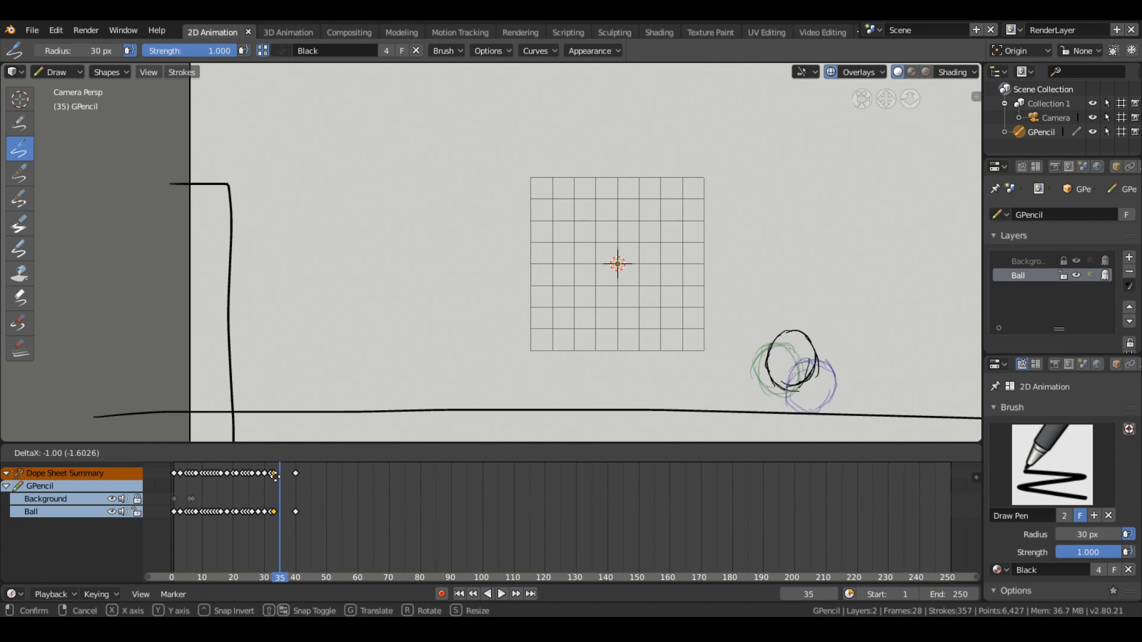
left_click(297, 480)
left_click_drag(296, 473, 284, 475)
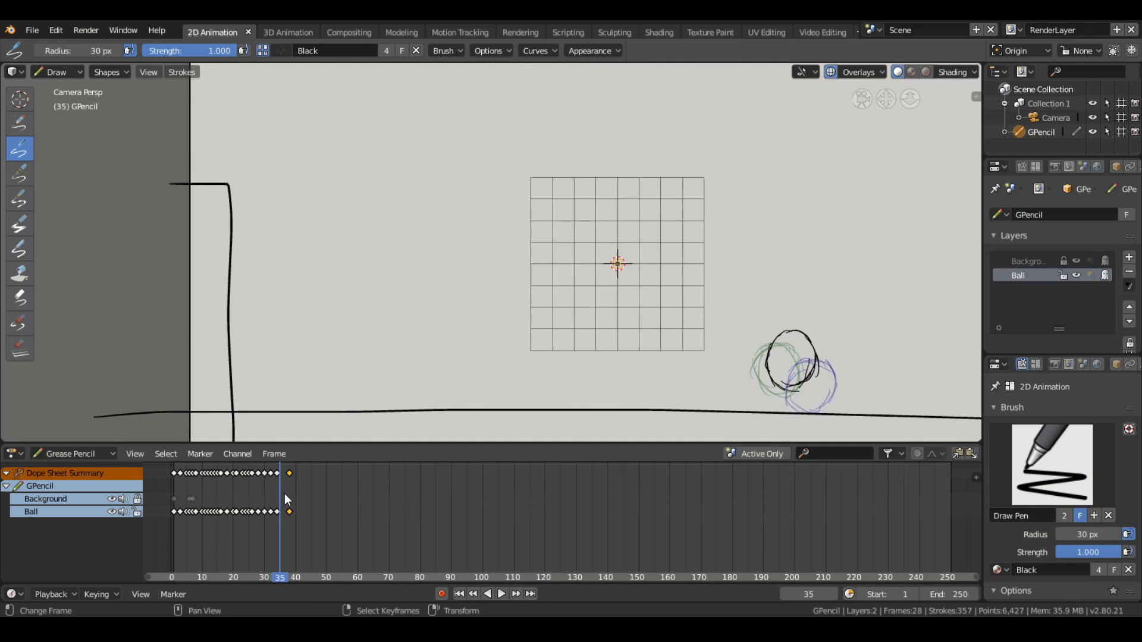
key("Right")
left_click_drag(810, 360, 784, 377)
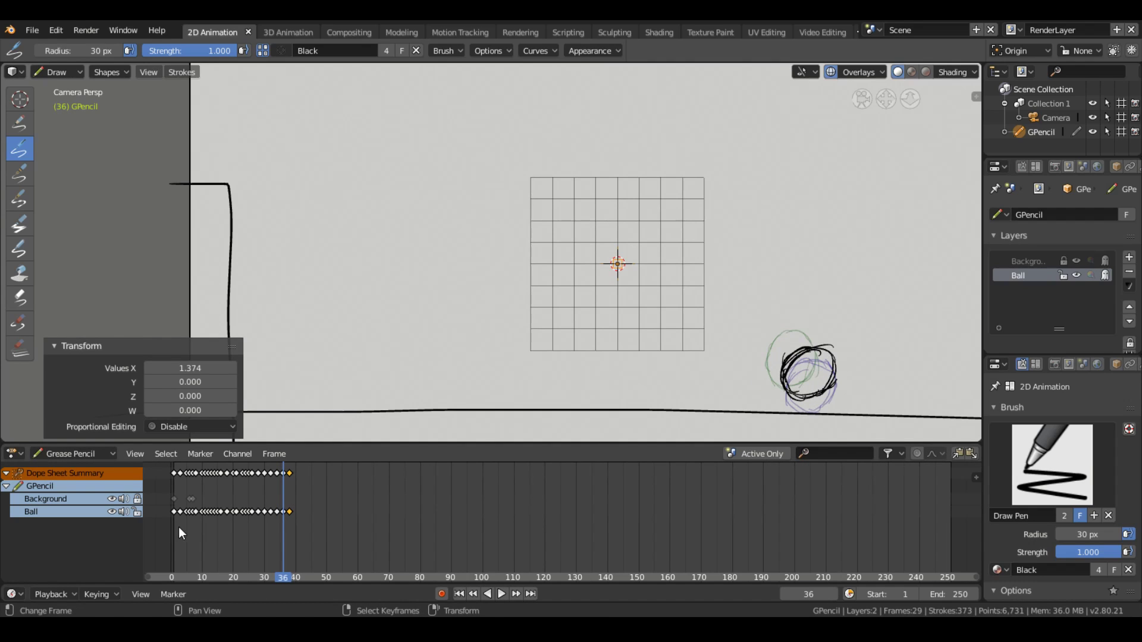
Set the playback range to frames 0–39, play the bounce, and view through the camera
key("p")
left_click_drag(171, 527, 293, 530)
key("space")
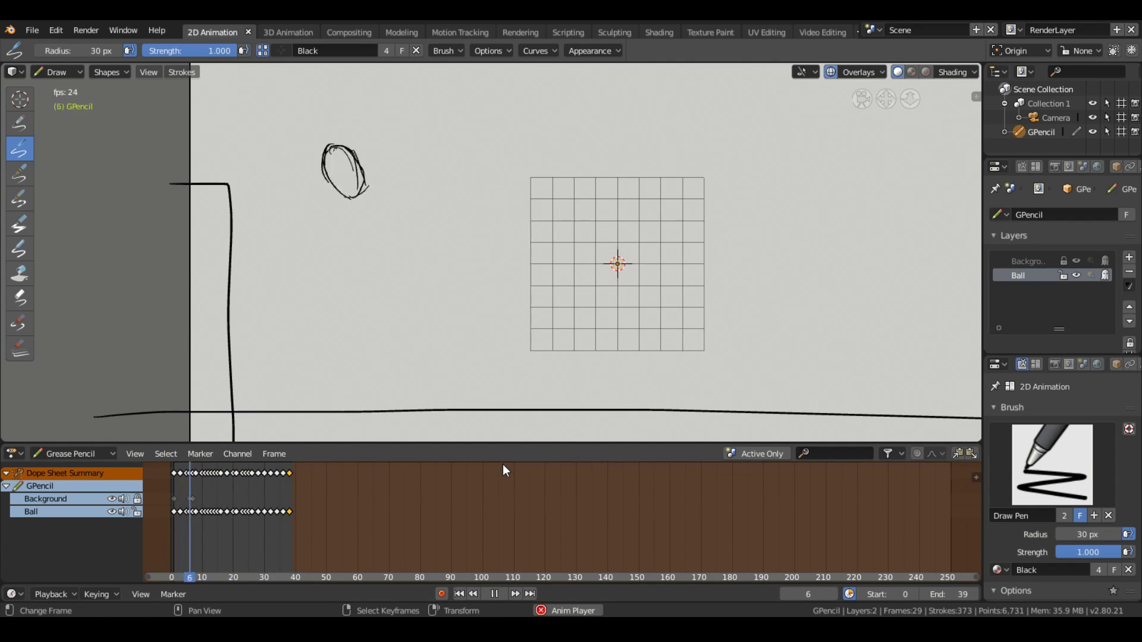
scroll(526, 329, "down", 2)
scroll(526, 329, "up", 1)
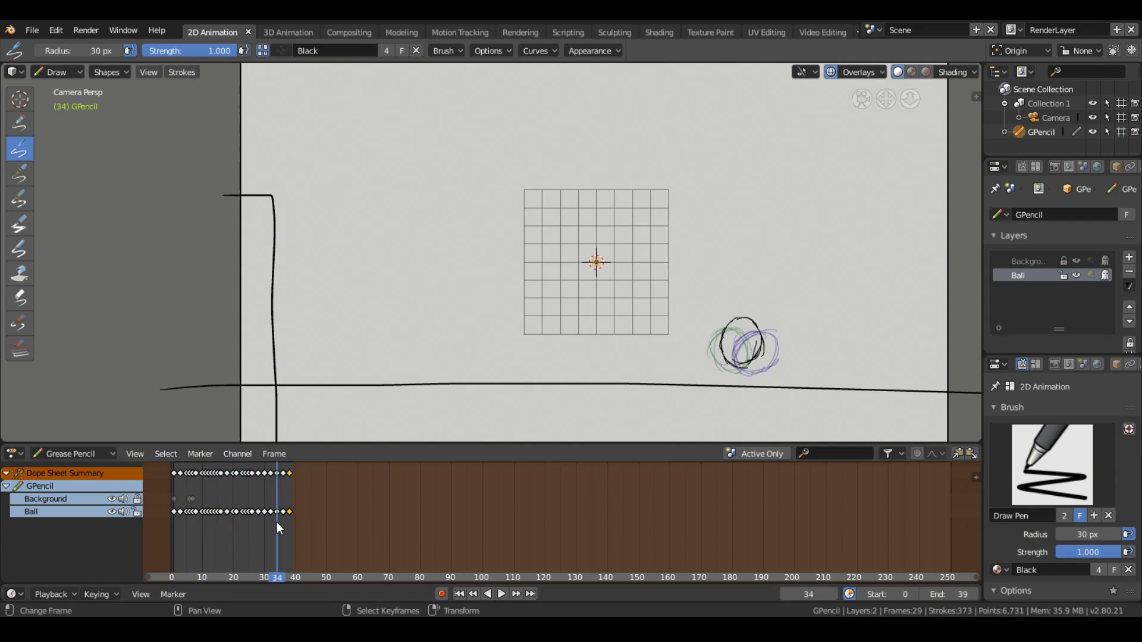
key("Escape")
key("KP_0")
Add a new layer, renaming Ball to BallSketch and the new layer to Lines
left_click(1129, 257)
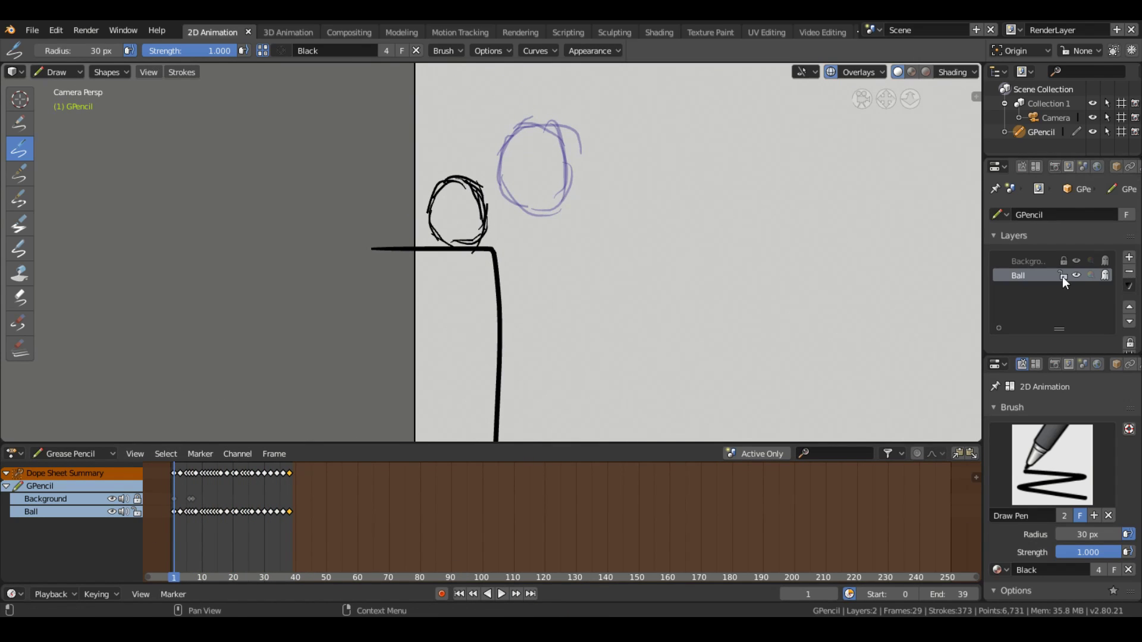
double_click(1018, 275)
type("BallSketch")
key("Return")
double_click(1028, 287)
type("Lines")
key("Return")
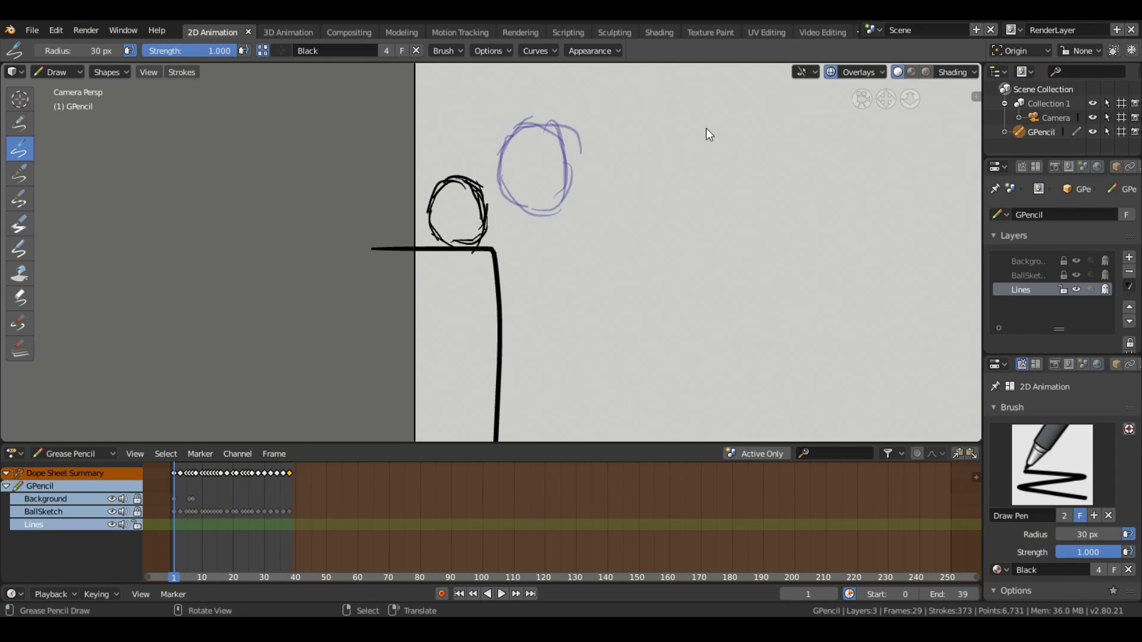
Delete an accidentally added sample stroke and rename the Lines layer to BallLines
left_click(15, 72)
left_click(59, 103)
scroll(464, 196, "down", 4)
key("shift+a")
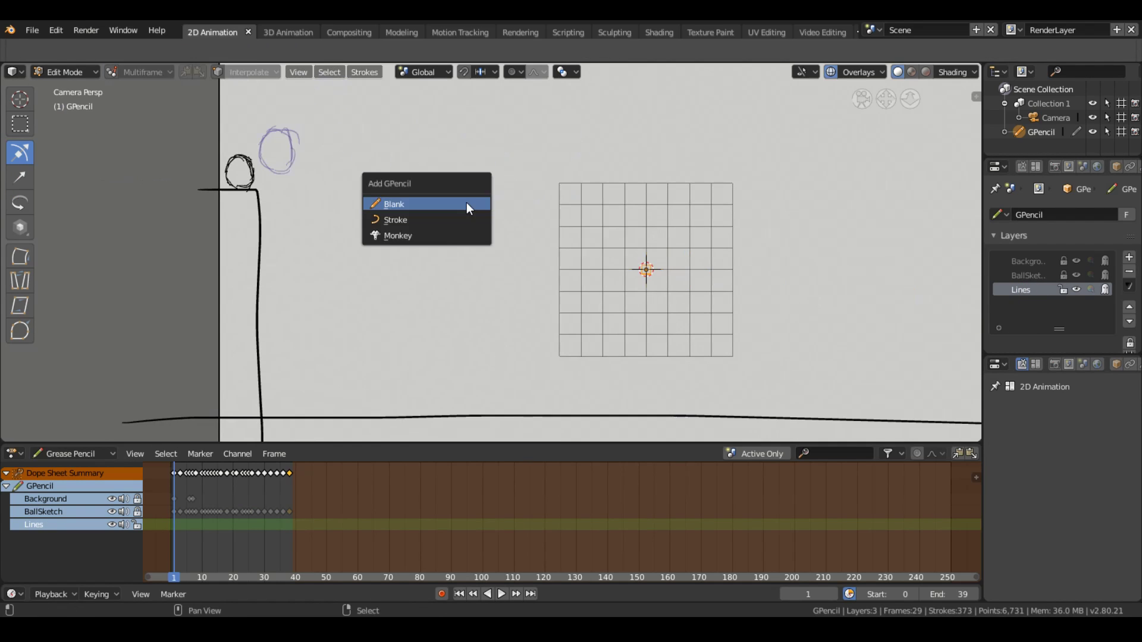
left_click(466, 202)
key("ctrl+z")
key("x")
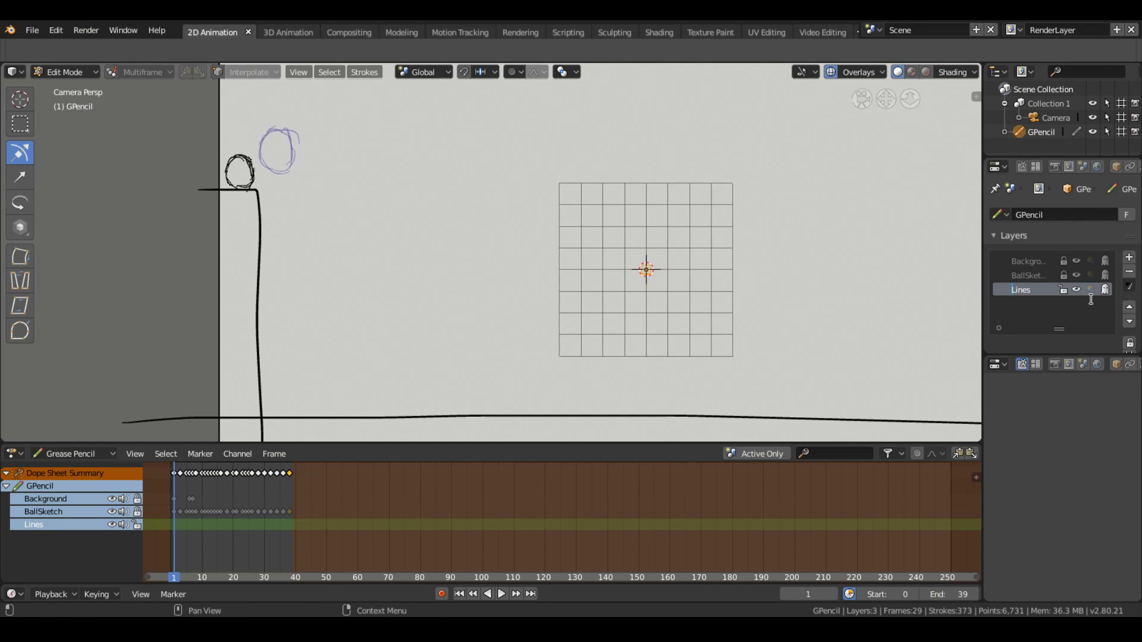
type("Ball")
key("Return")
In Draw mode, trace the ball outline over the ledge sketch on the BallLines layer
left_click(64, 72)
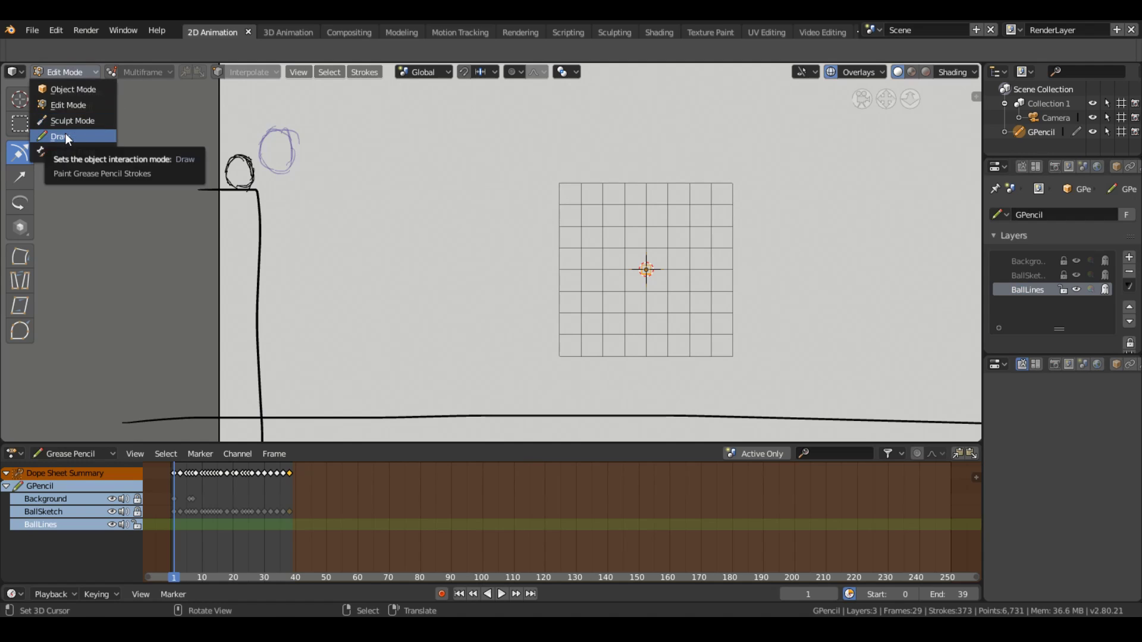
left_click(63, 134)
scroll(163, 169, "up", 2)
middle_click_drag(163, 169, 476, 250, "shift")
scroll(476, 250, "up", 4)
left_click_drag(455, 167, 470, 215)
In Edit Mode, select the stroke at the ball's top and move it
left_click(56, 72)
left_click(66, 105)
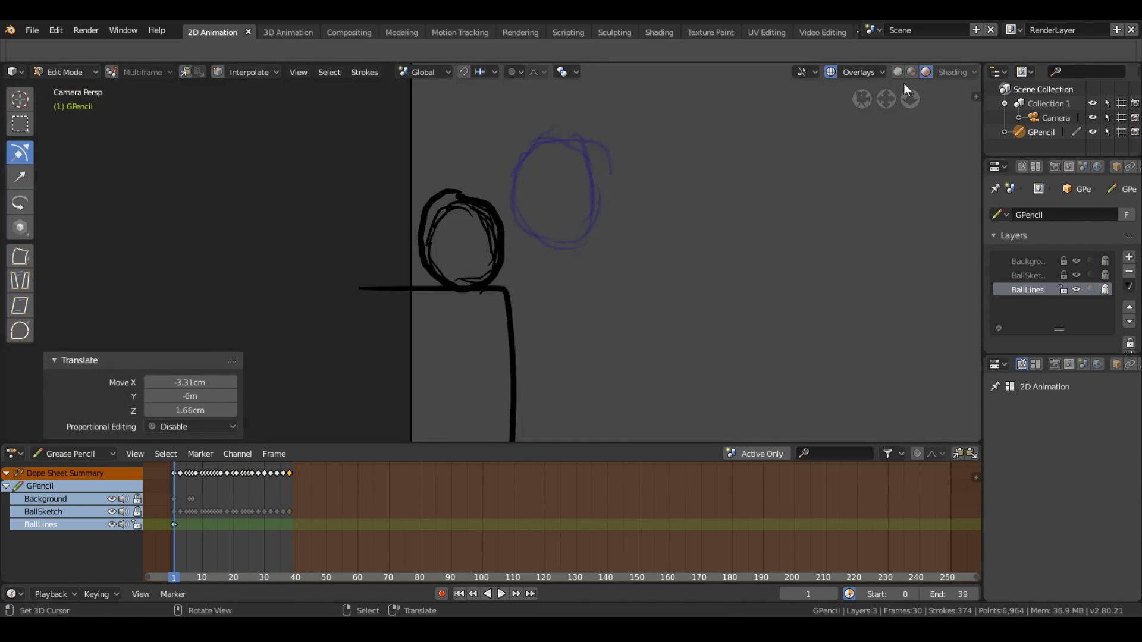
left_click(958, 72)
scroll(486, 209, "up", 5)
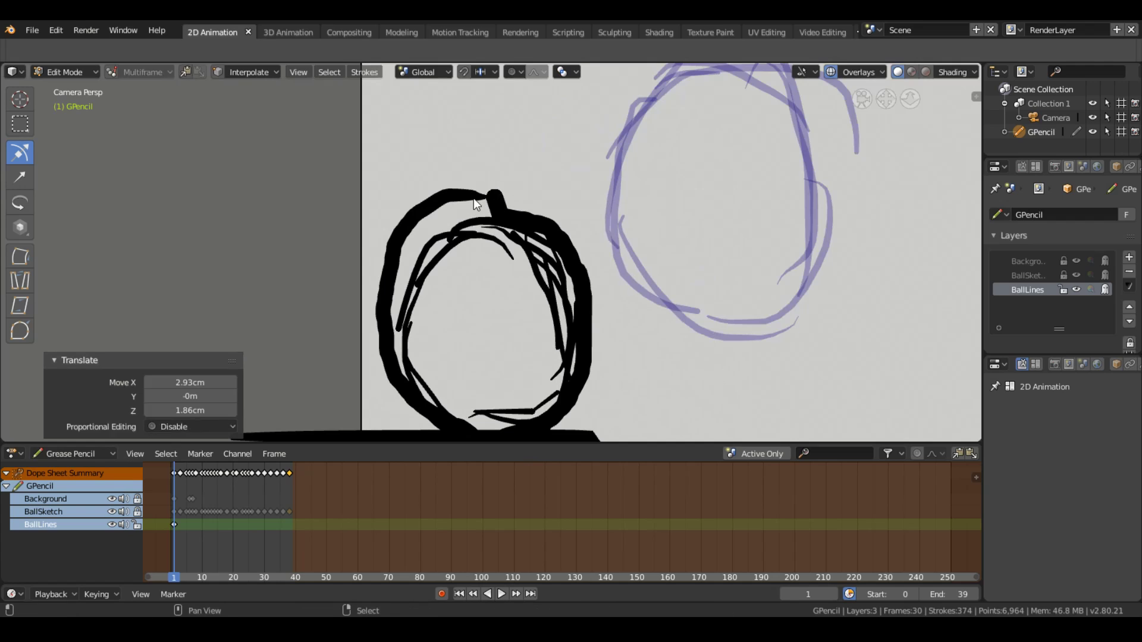
left_click(473, 198)
key("g")
left_click(517, 205)
Turn on proportional editing and soft-move the top stroke's end
left_click(521, 72)
left_click(526, 116)
key("g")
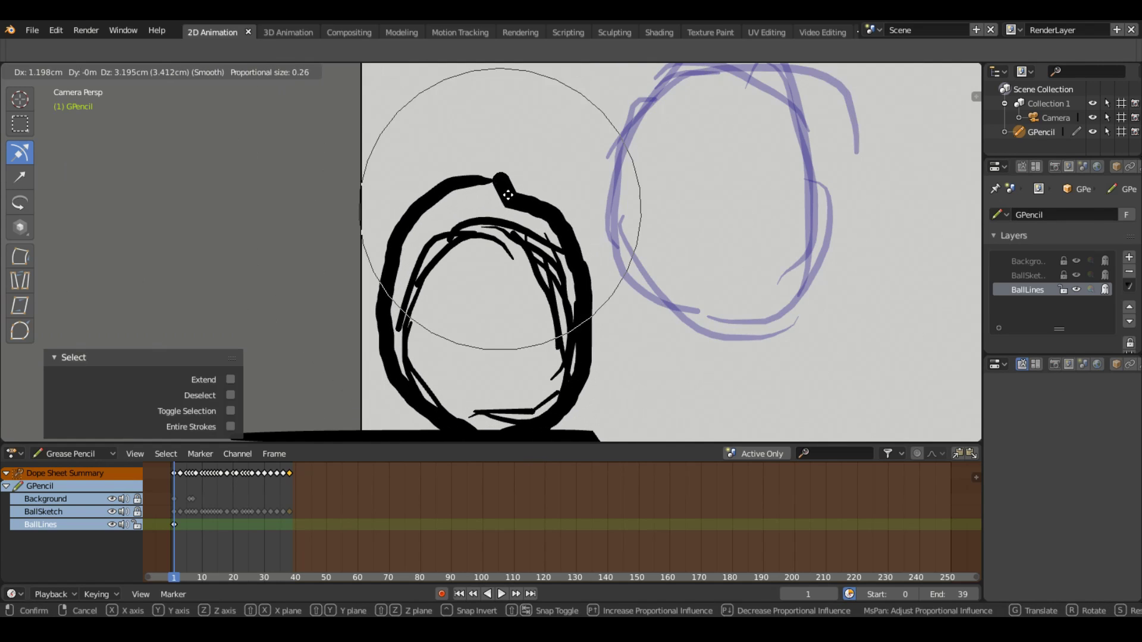
scroll(516, 206, "up", 3)
left_click(510, 203)
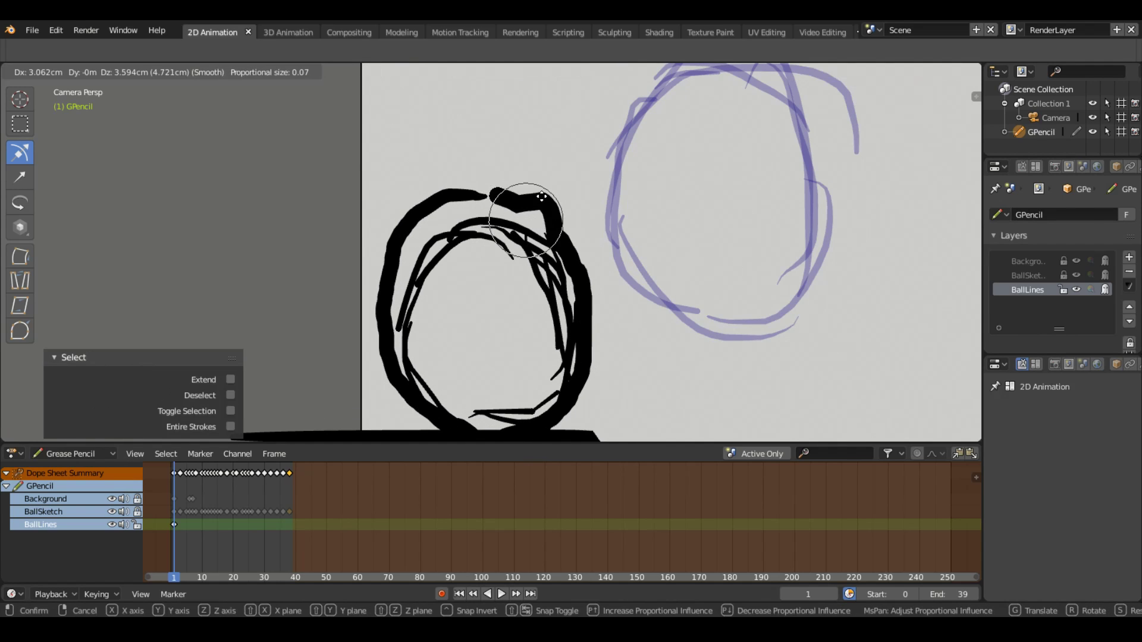
Back in Edit Mode, move the top stroke's end to close the outline gap
left_click(54, 72)
left_click(59, 151)
left_click(56, 71)
left_click(59, 105)
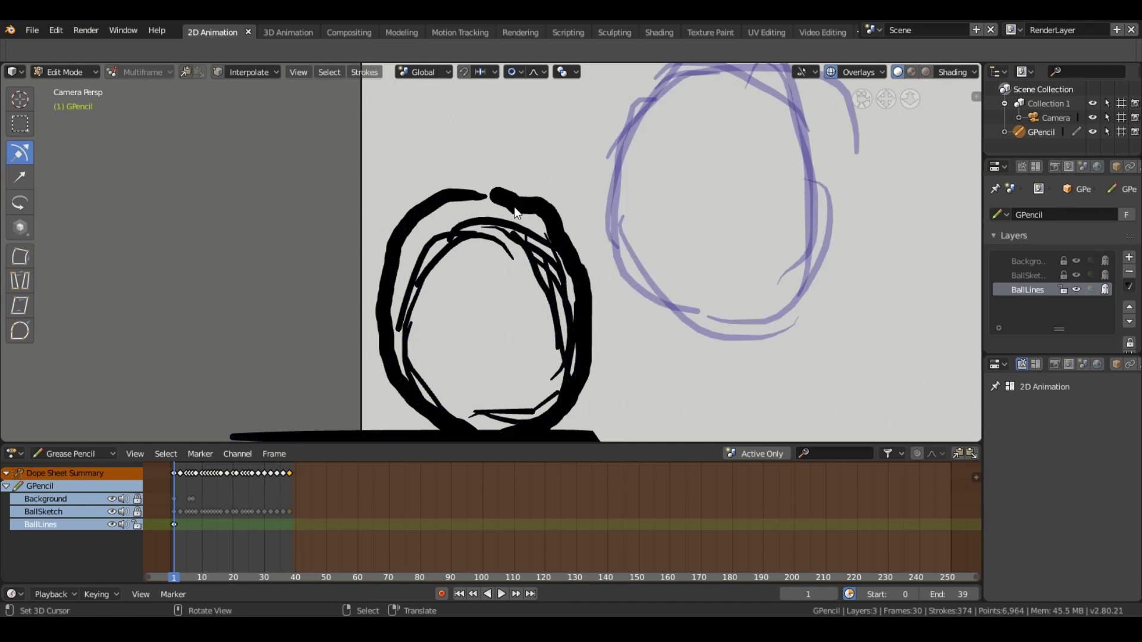
left_click(514, 205)
scroll(452, 179, "up", 2)
left_click(299, 72)
key("g")
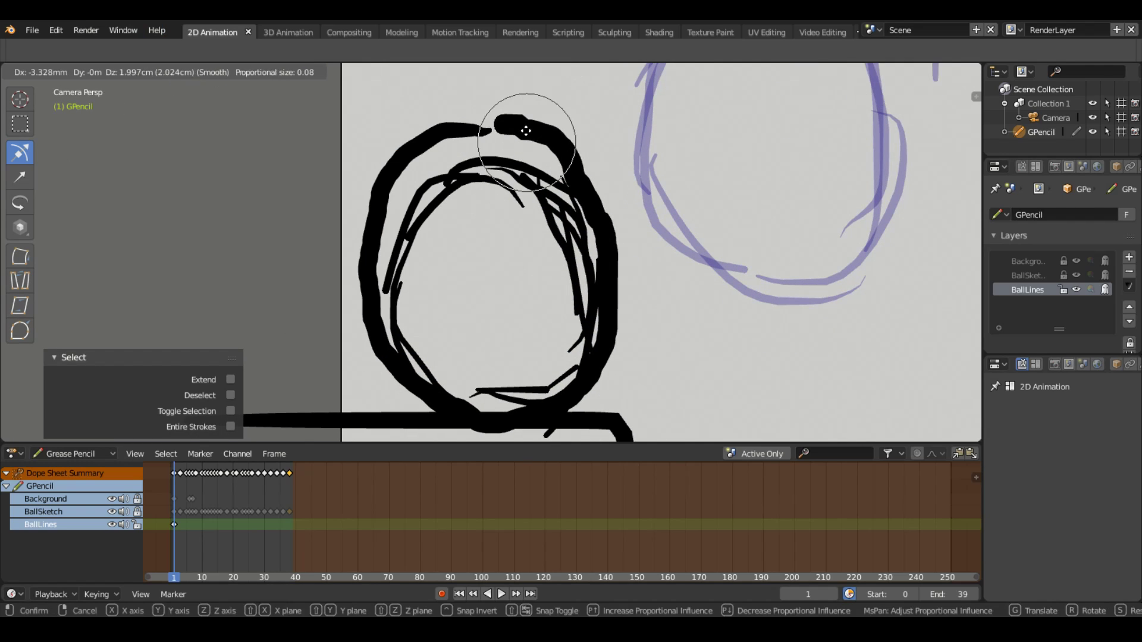
left_click(523, 123)
Show stroke edit lines and shift the top stroke left to close its gap
left_click(249, 71)
left_click(856, 72)
left_click(780, 491)
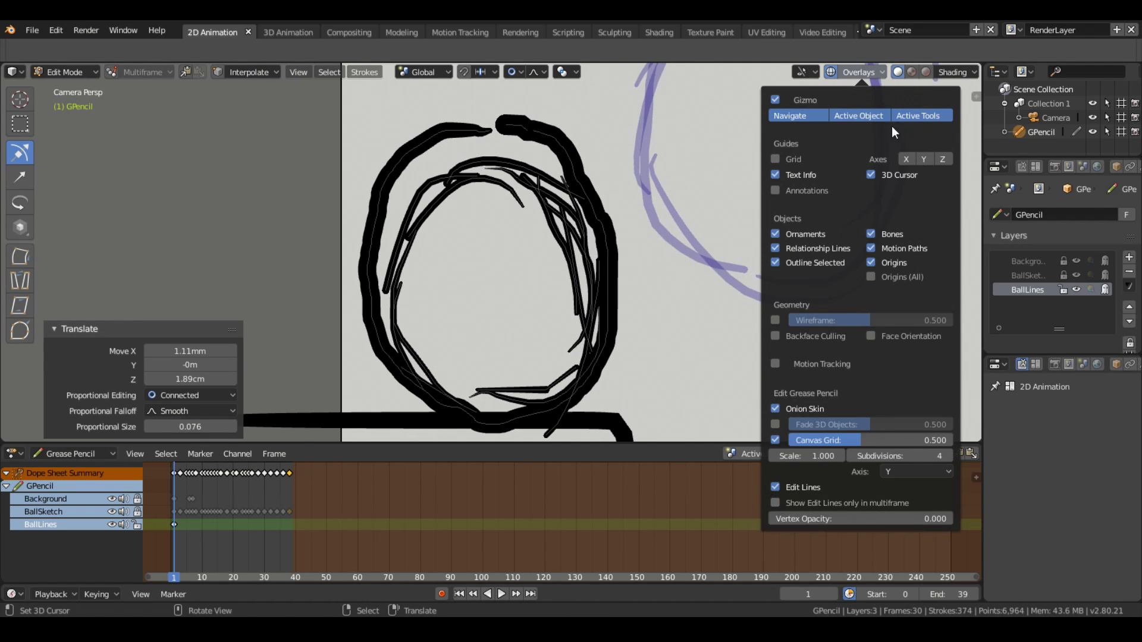
left_click(518, 144, "shift")
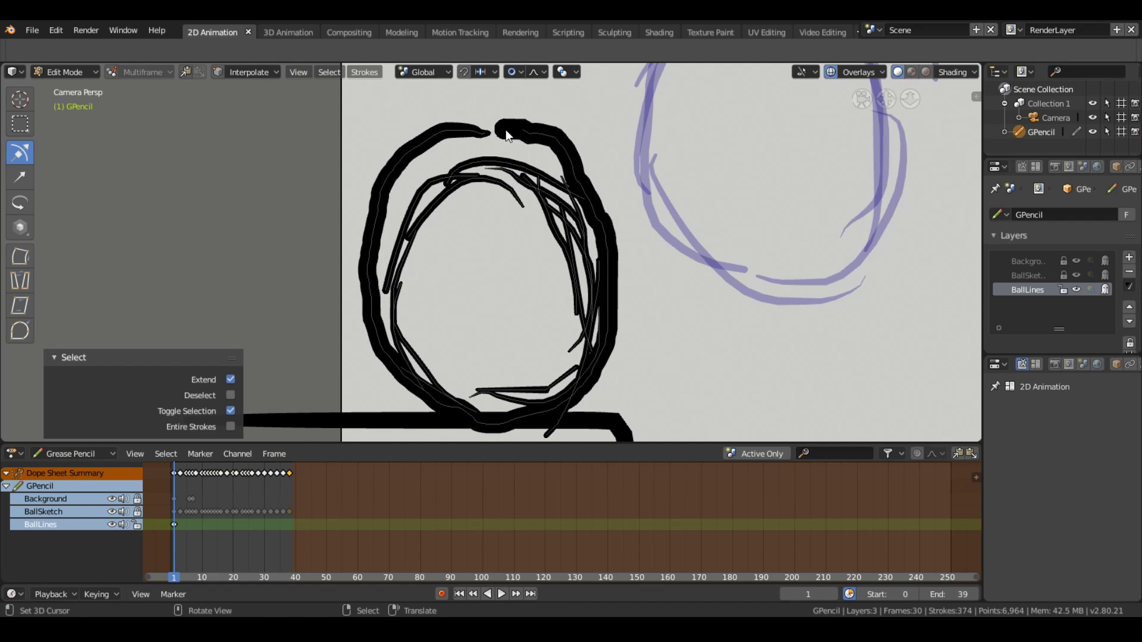
key("g")
left_click(390, 120)
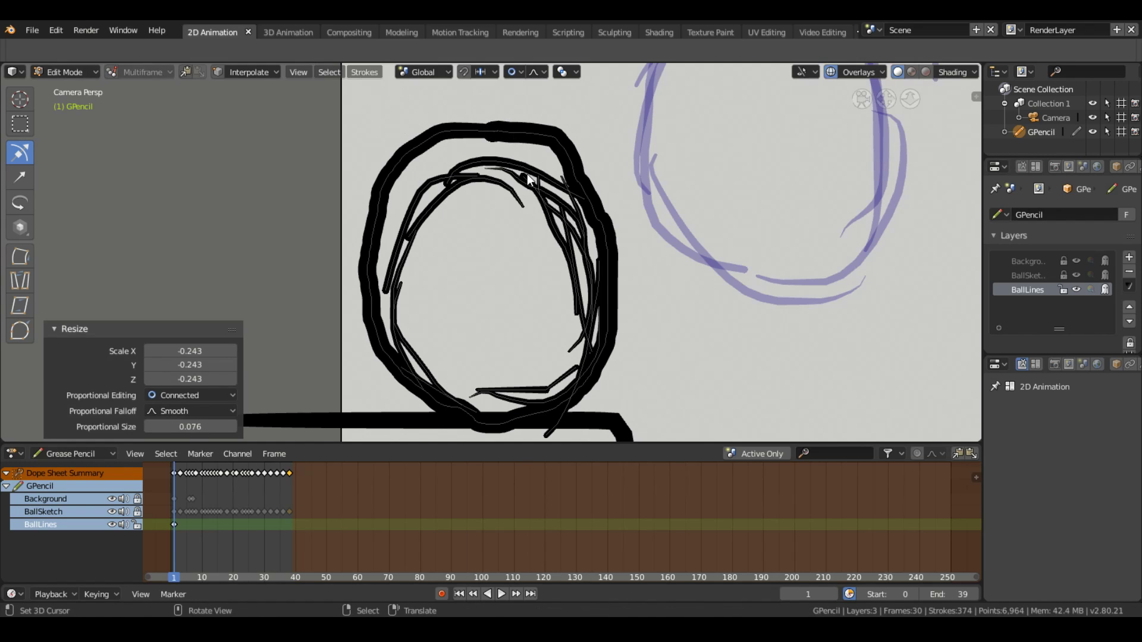
In Sculpt mode, enlarge the brush and smooth the ball outline strokes
left_click(64, 72)
left_click(66, 121)
scroll(473, 233, "down", 3)
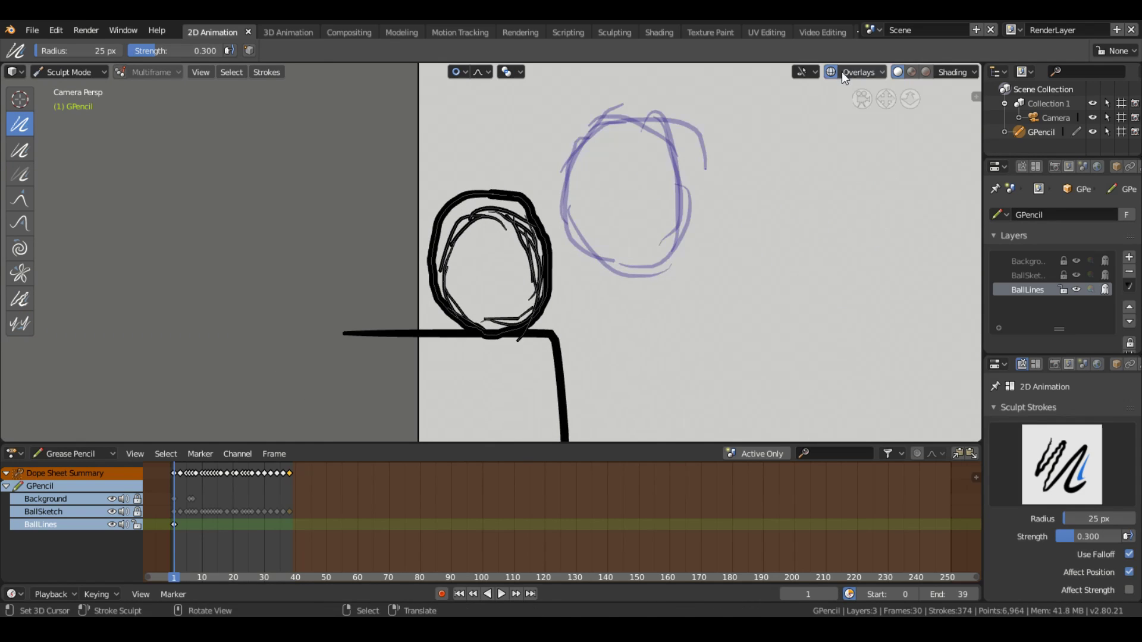
left_click(881, 72)
key("f")
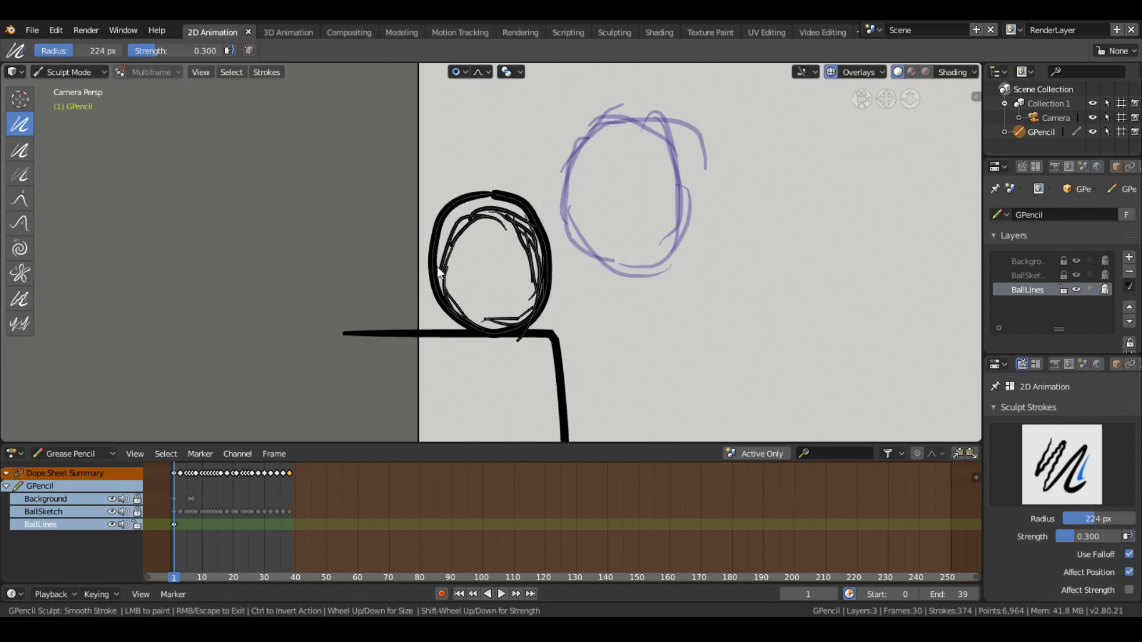
left_click_drag(531, 270, 443, 238)
scroll(443, 235, "up", 4)
Round the ball strokes with Shift+Alt+S To Sphere in Edit Mode
left_click(64, 72)
left_click(67, 106)
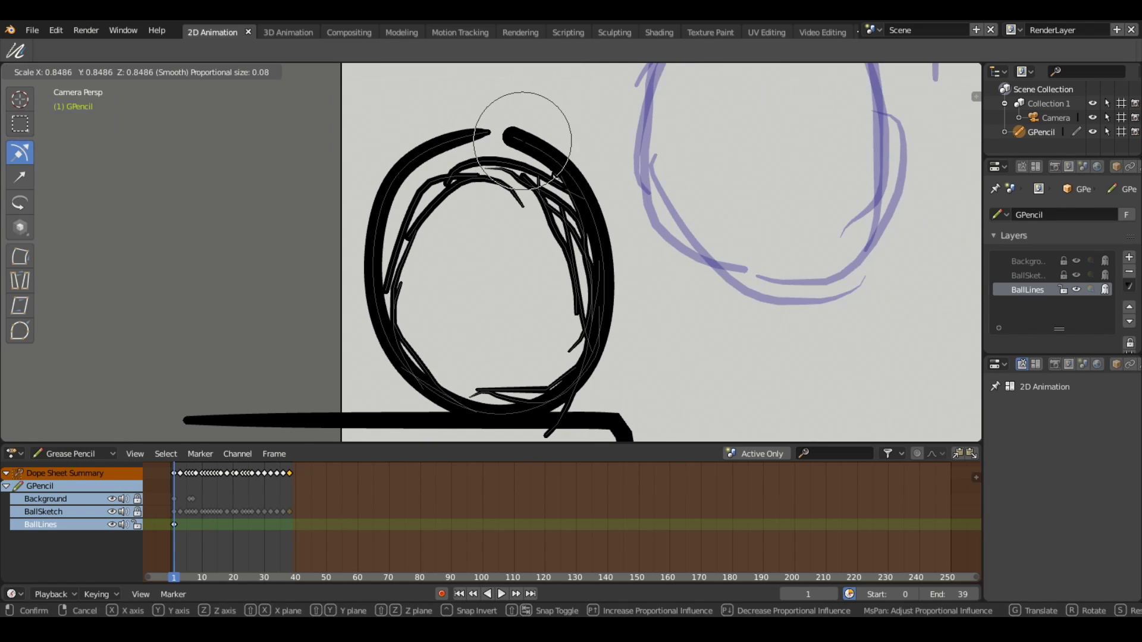
key("shift+alt+s")
left_click(285, 229)
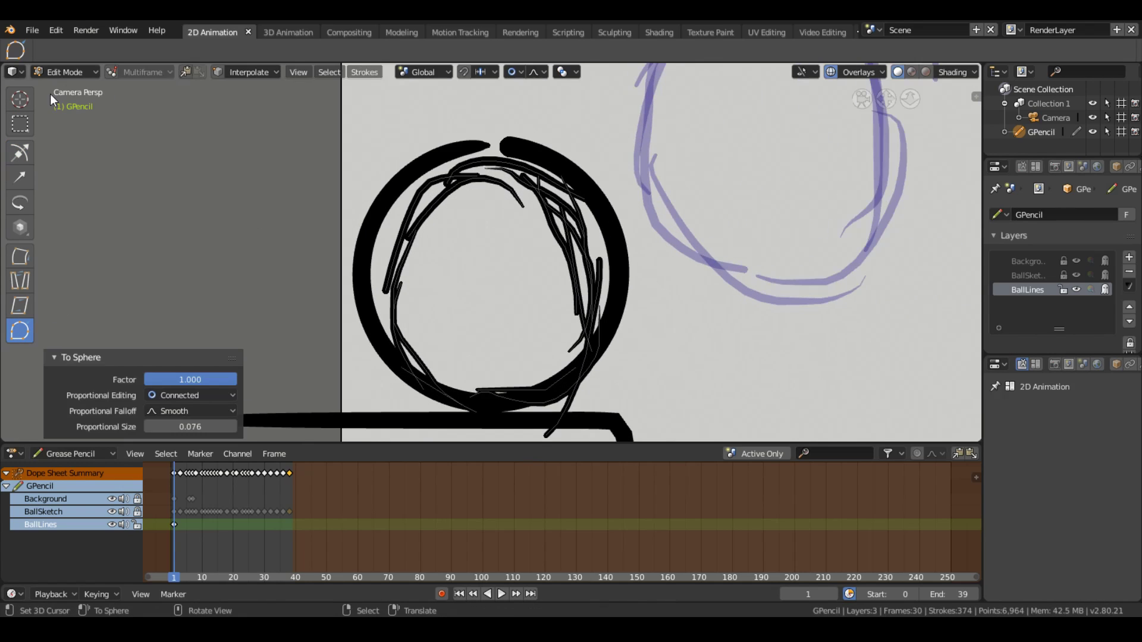
With the transform tool, nudge the top stroke's end into place twice
left_click(20, 173)
left_click(484, 147)
key("g")
left_click(484, 149)
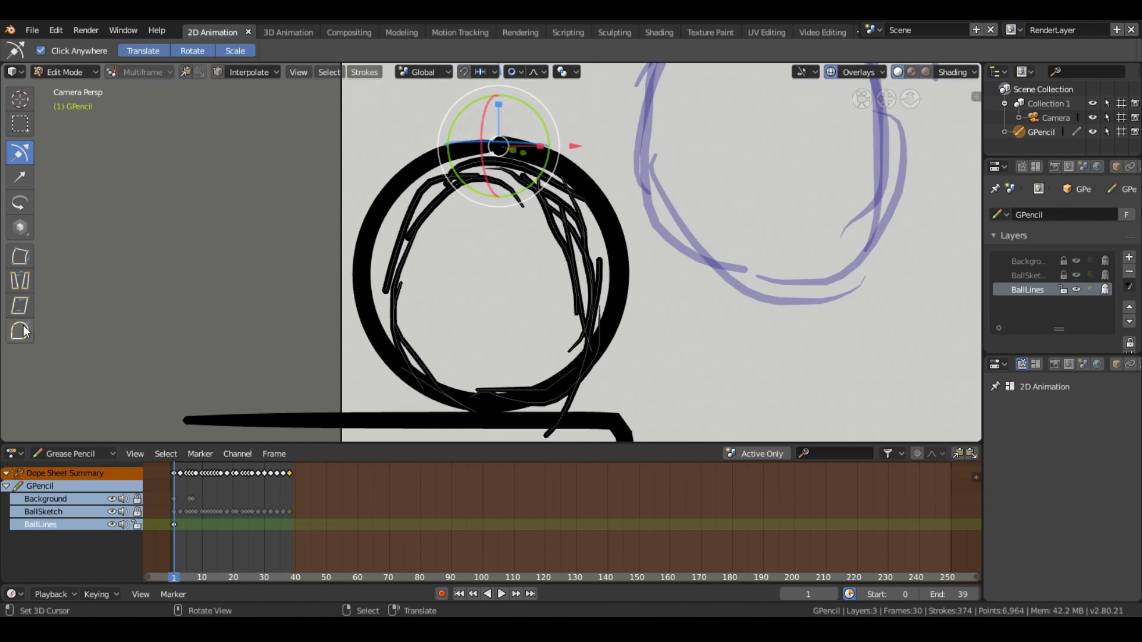
scroll(484, 149, "up", 3)
key("g")
left_click(476, 159)
Try rotating the ball strokes, then cancel the rotation
scroll(462, 163, "down", 3)
scroll(383, 212, "down", 2)
key("r")
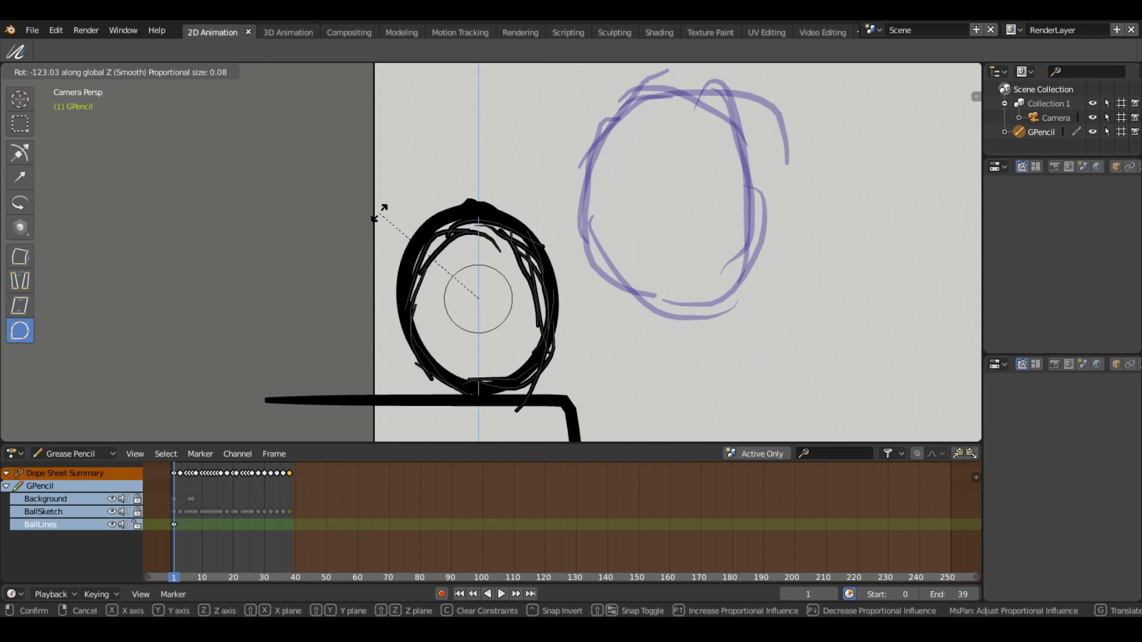
key("Escape")
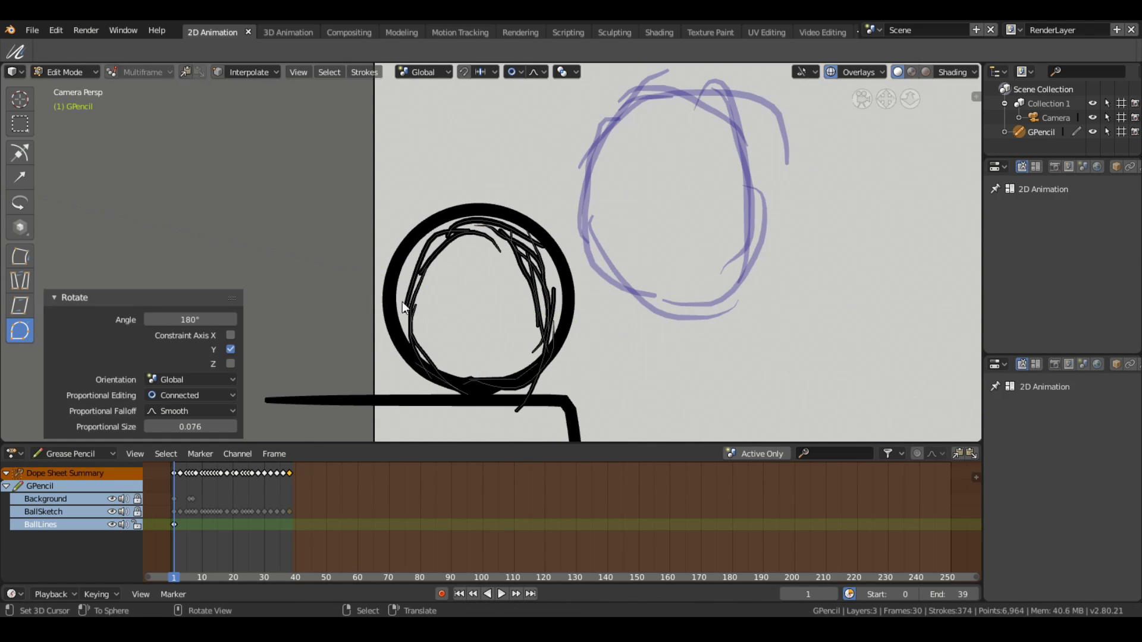
scroll(476, 235, "down", 5)
scroll(398, 252, "up", 3)
On frame 3, move the ball onto the sketch, squash it narrower horizontally and tilt it
left_click(179, 539)
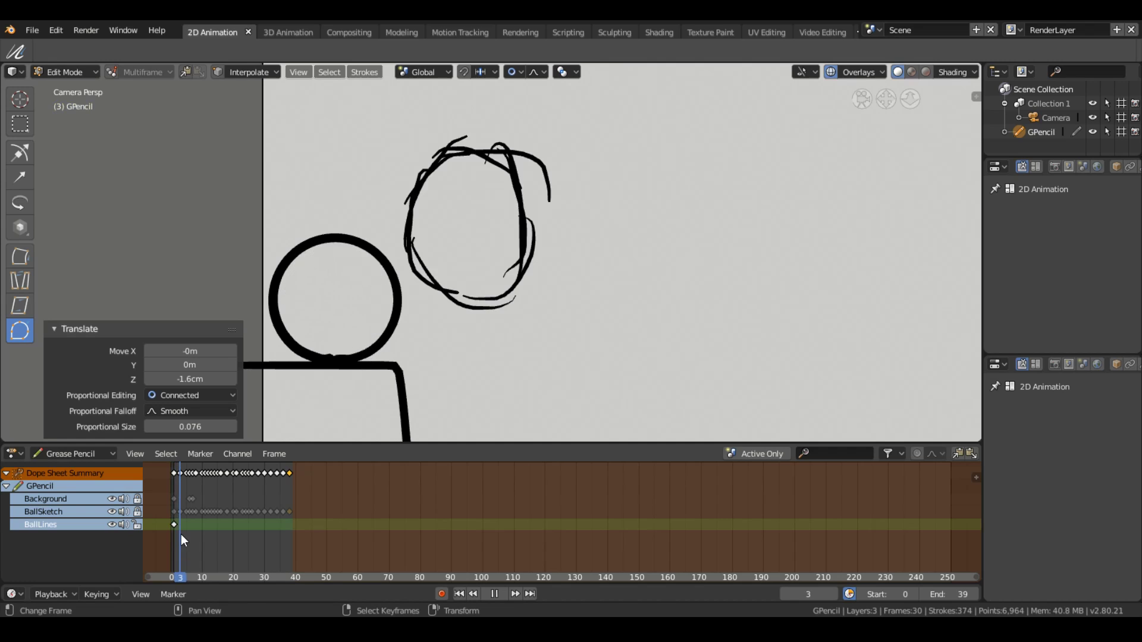
right_click(175, 524)
key("g")
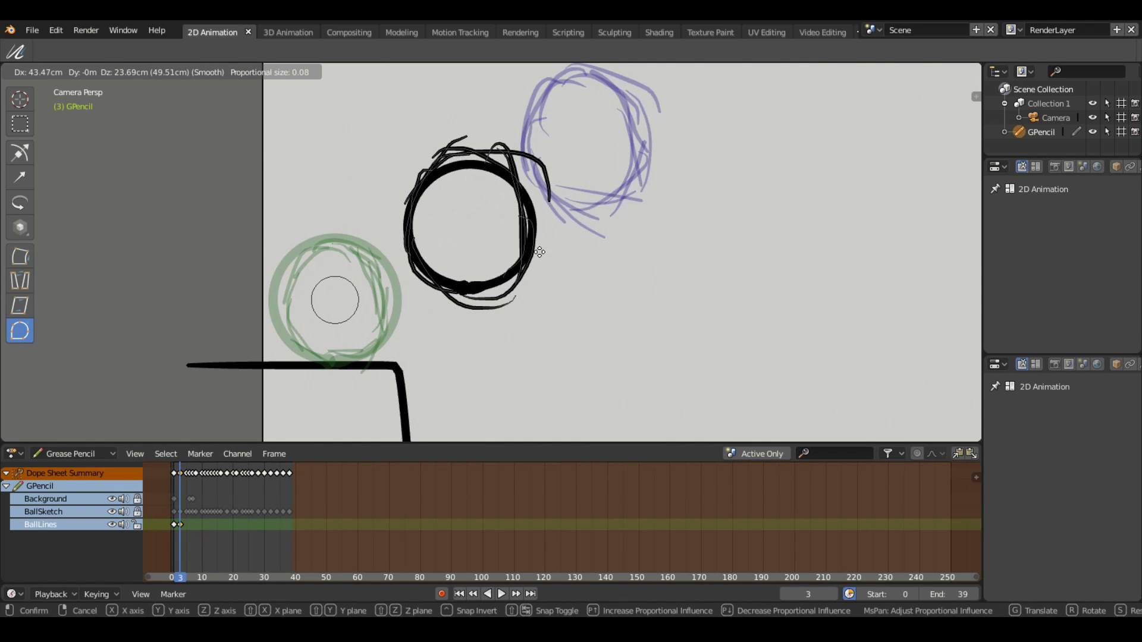
left_click(535, 247)
key("s")
key("x")
left_click(607, 252)
key("r")
left_click(591, 311)
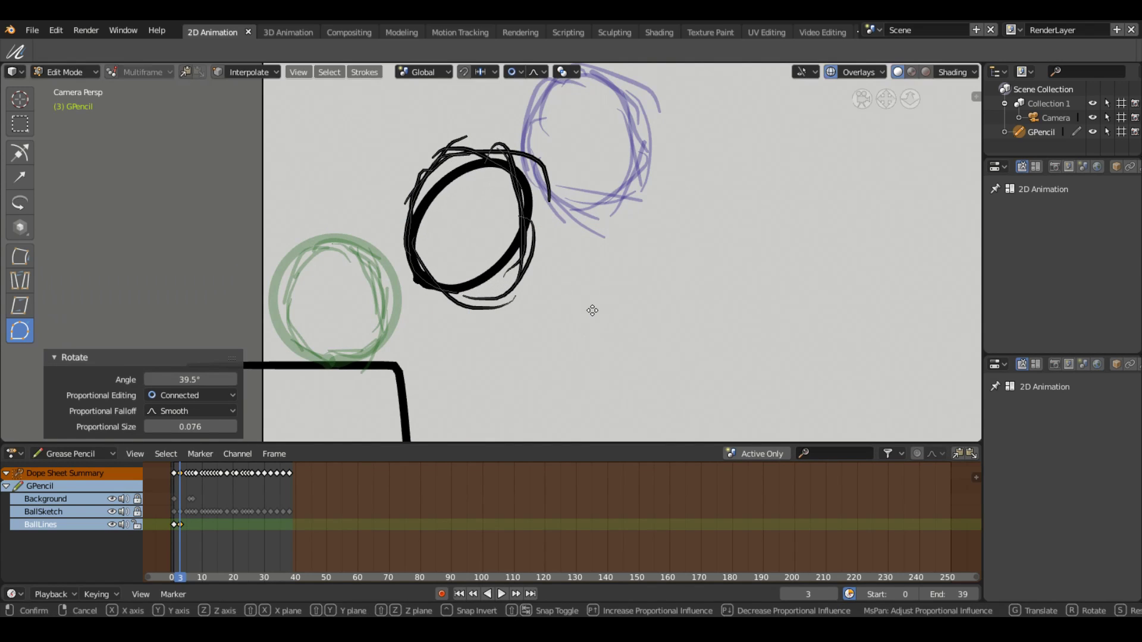
Paste a copy of the ball at frame 5 and play back the animation
middle_click_drag(499, 301, 428, 333, "shift")
left_click(186, 526)
key("ctrl+v")
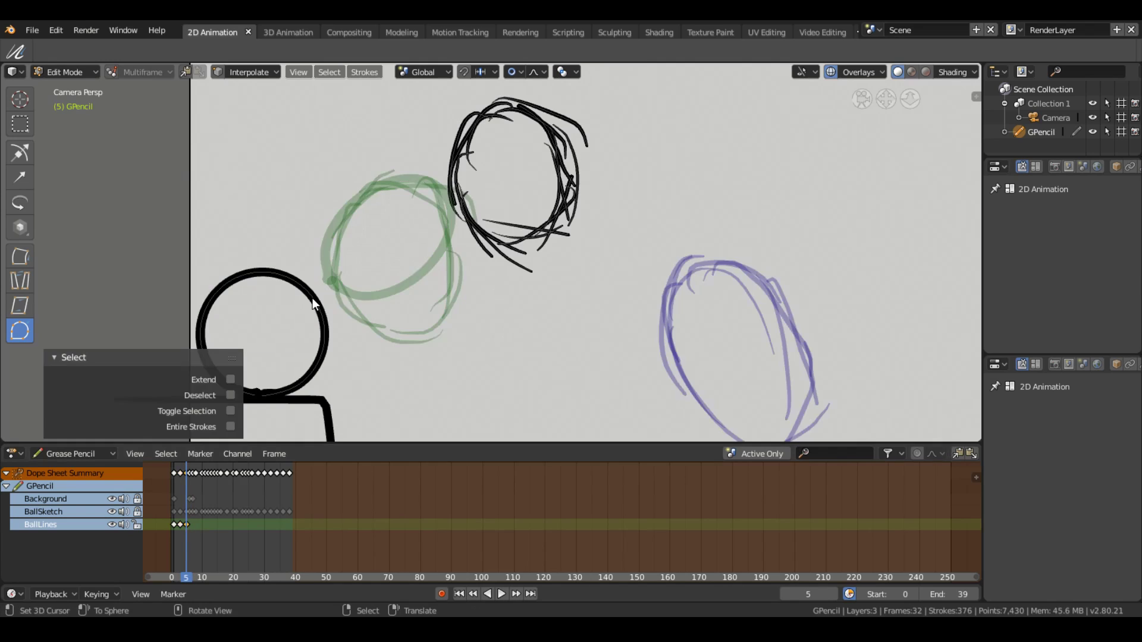
key("space")
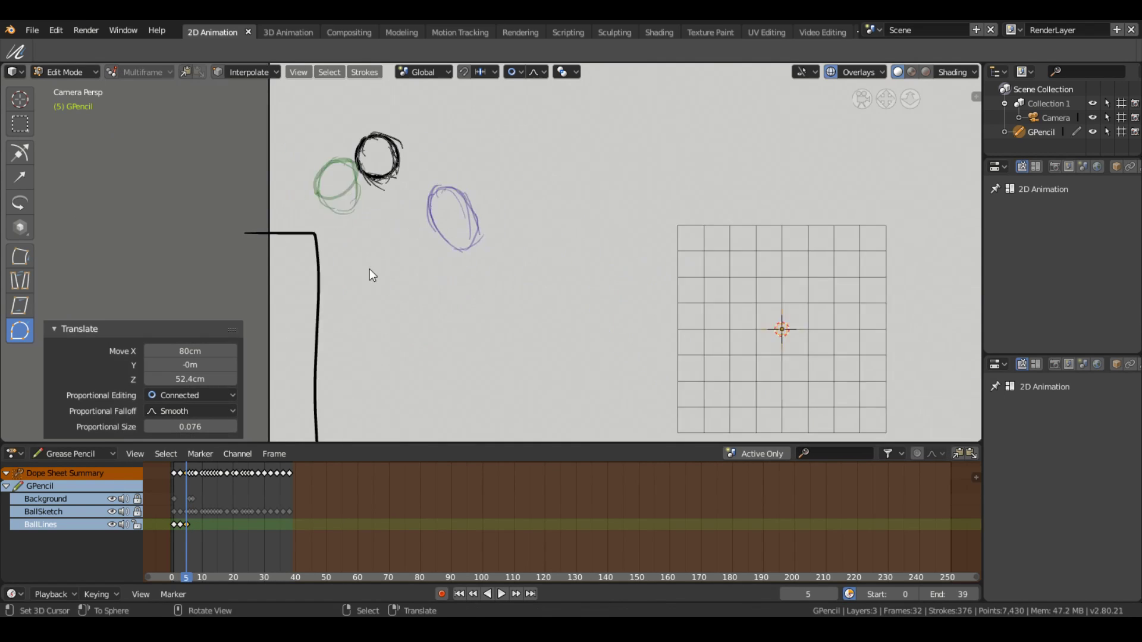
key("space")
Try doubling the frame 5 ball's width with gsx2, then undo the stretch
key("ctrl+v")
type("g")
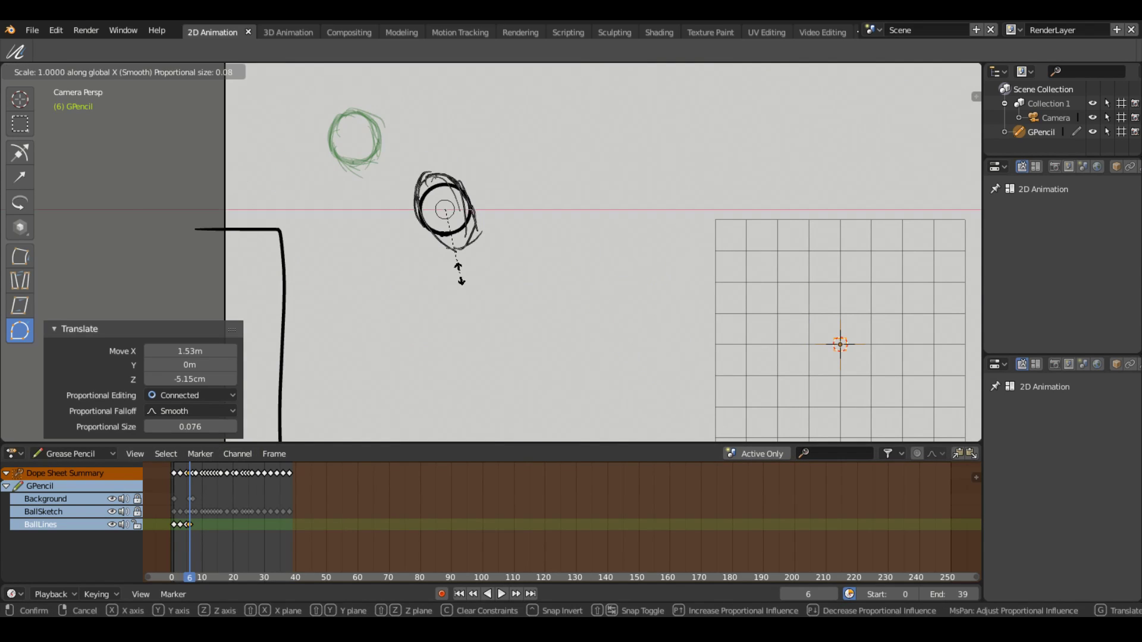
type("sx2")
key("Return")
key("s")
key("x")
key("z")
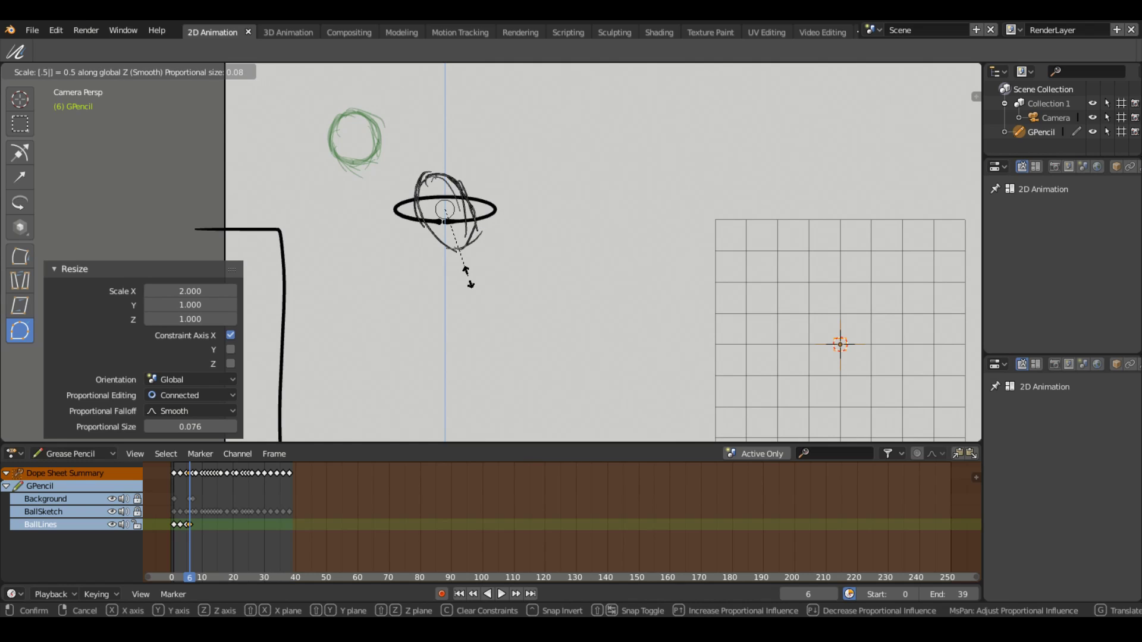
key("Escape")
key("ctrl+z")
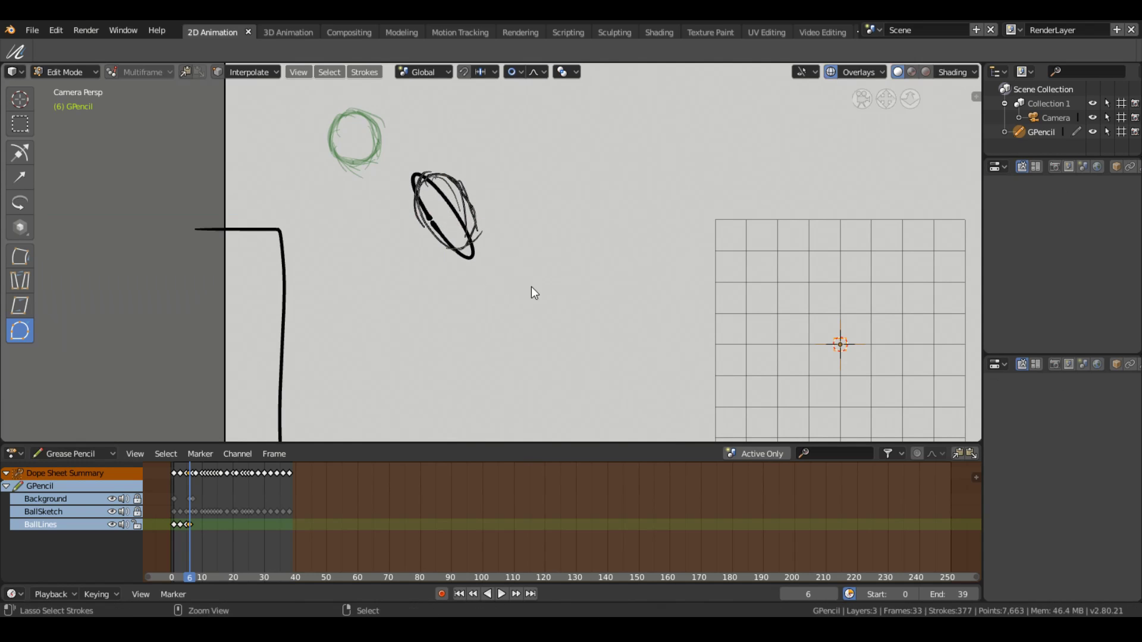
Narrow the frame 5 ball horizontally and tilt it into a slanted oval, then play back
key("s")
key("x")
left_click(530, 287)
key("r")
left_click(543, 265)
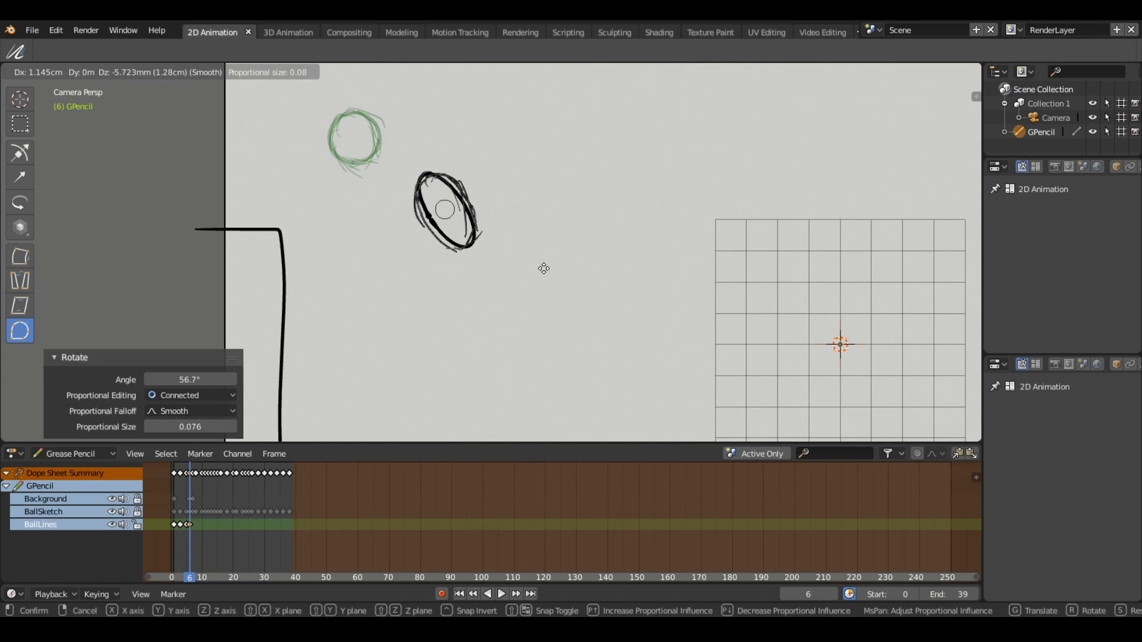
left_click(195, 542)
key("space")
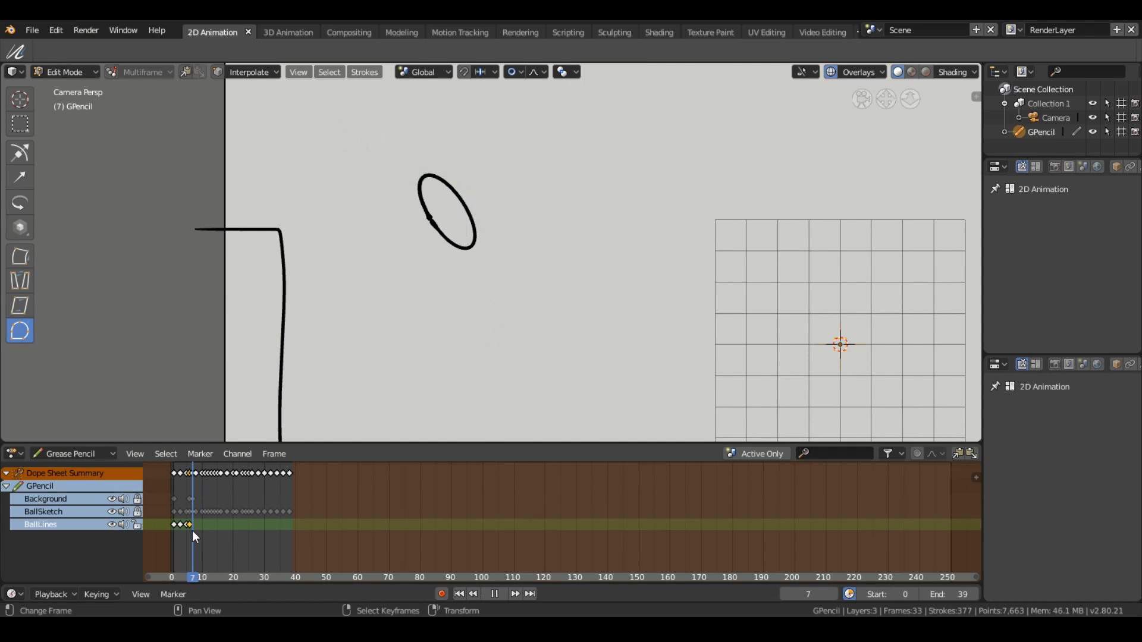
key("Escape")
Shift the ball horizontally and resize it, then play from a later frame
key("g")
key("x")
left_click(614, 419)
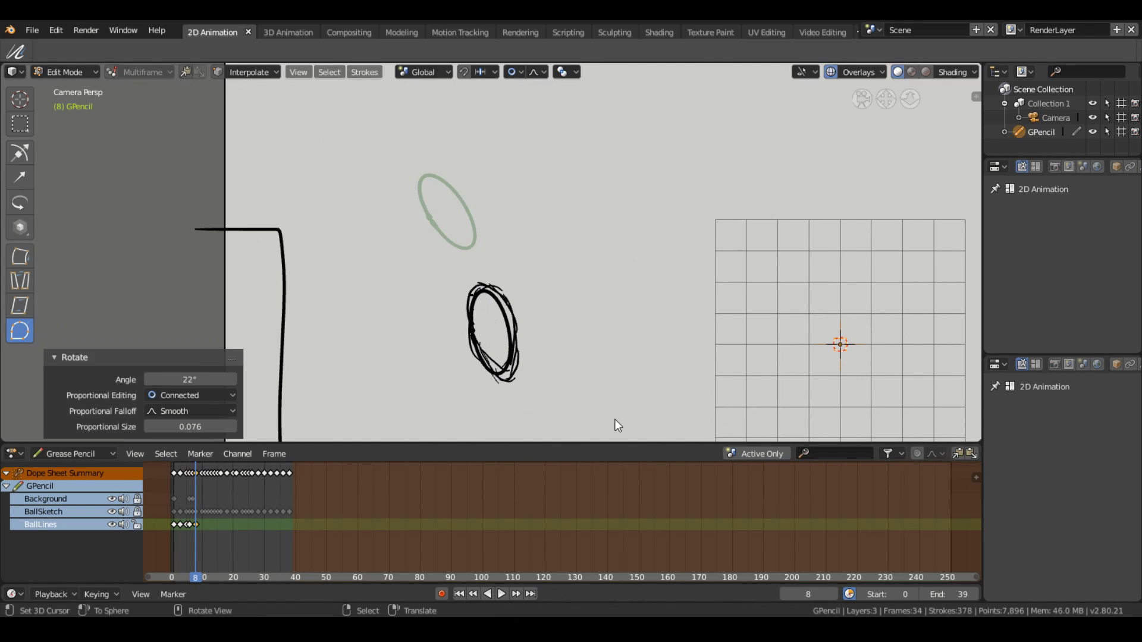
key("s")
left_click(623, 391)
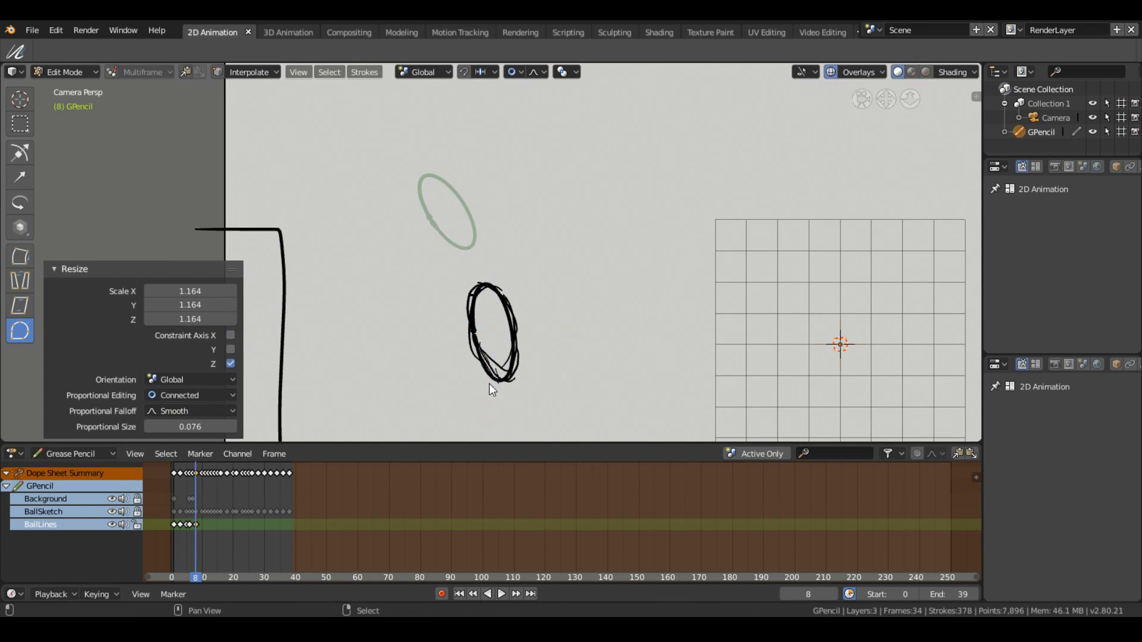
left_click(202, 547)
key("space")
key("space")
Paste the ball strokes onto frames 10 and 11 and position them
key("ctrl+e")
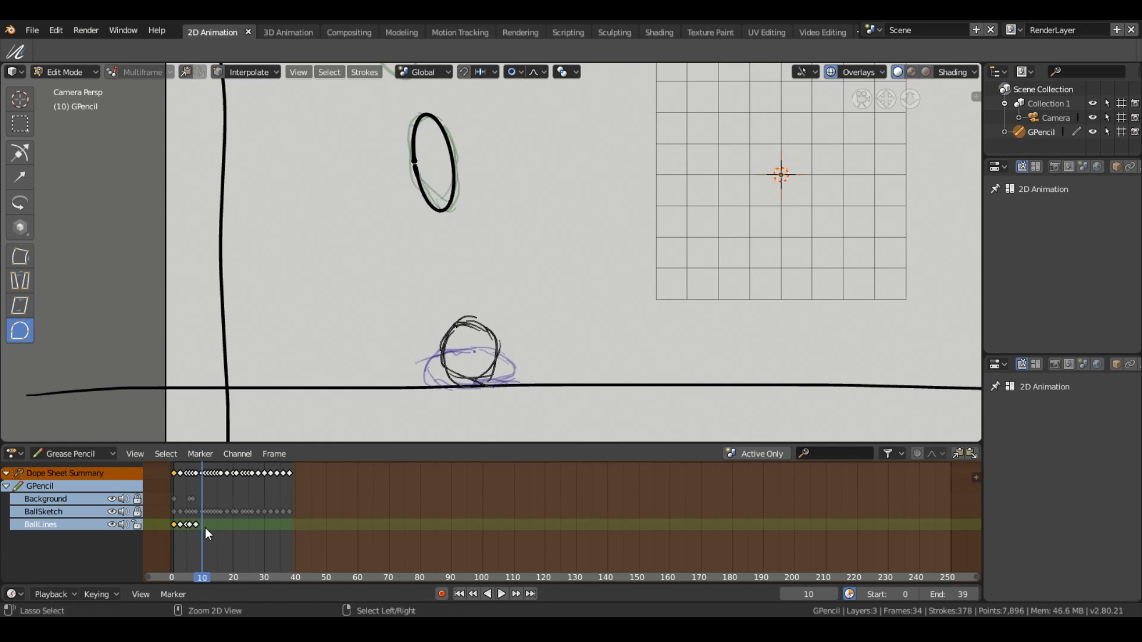
scroll(413, 238, "down", 2)
scroll(458, 321, "up", 3)
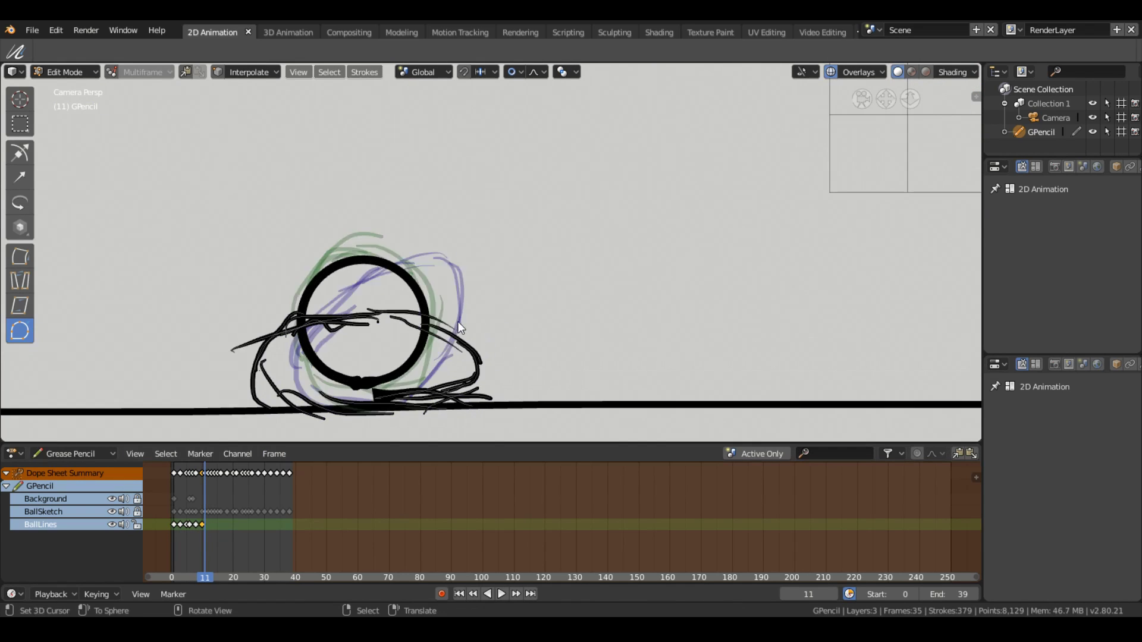
key("Right")
key("ctrl+v")
left_click(205, 525)
On frame 11, widen the ball with S X and flatten it with S Z, then play back
key("s")
key("x")
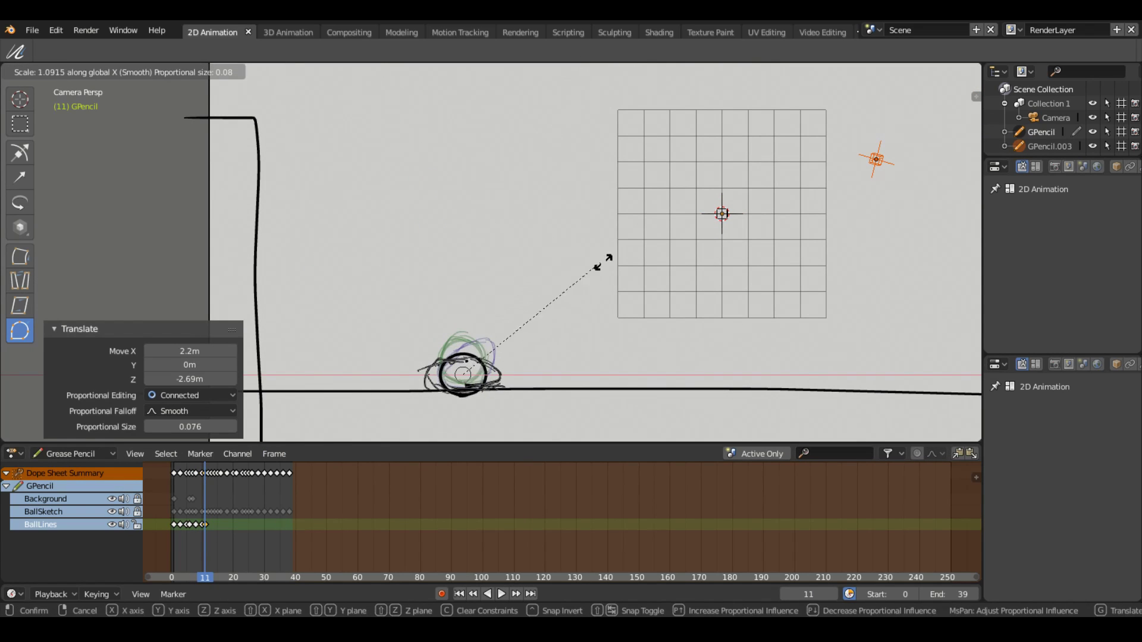
left_click(607, 256)
key("s")
key("z")
left_click(619, 294)
key("space")
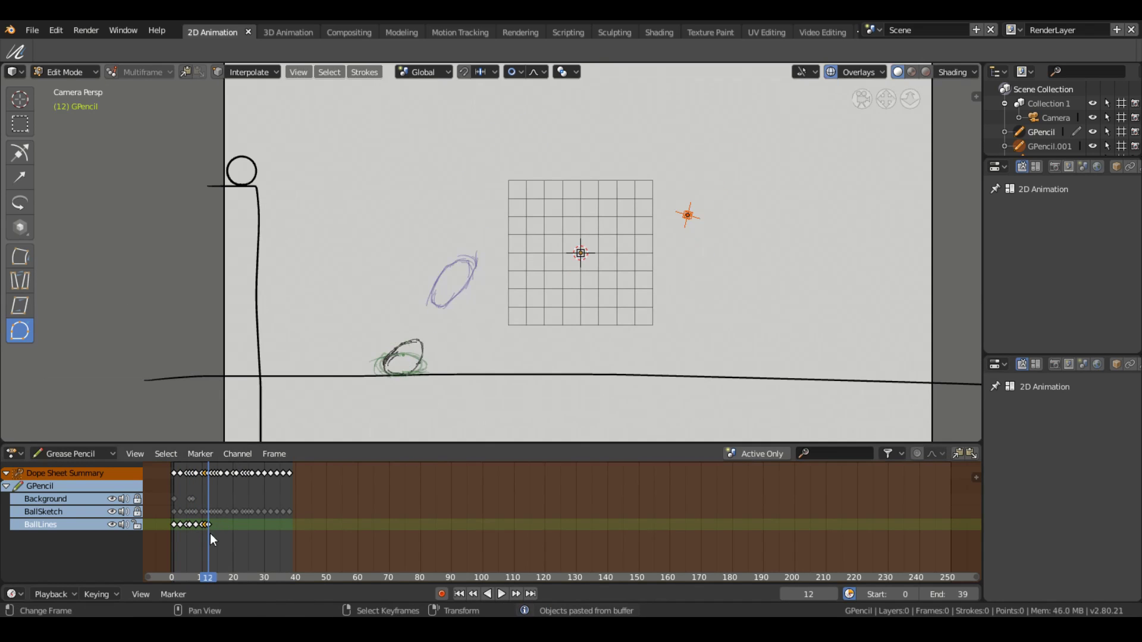
Fit the ball stroke onto the sketch with scaling and a -37.6° tilt, then review playback
scroll(416, 385, "down", 2)
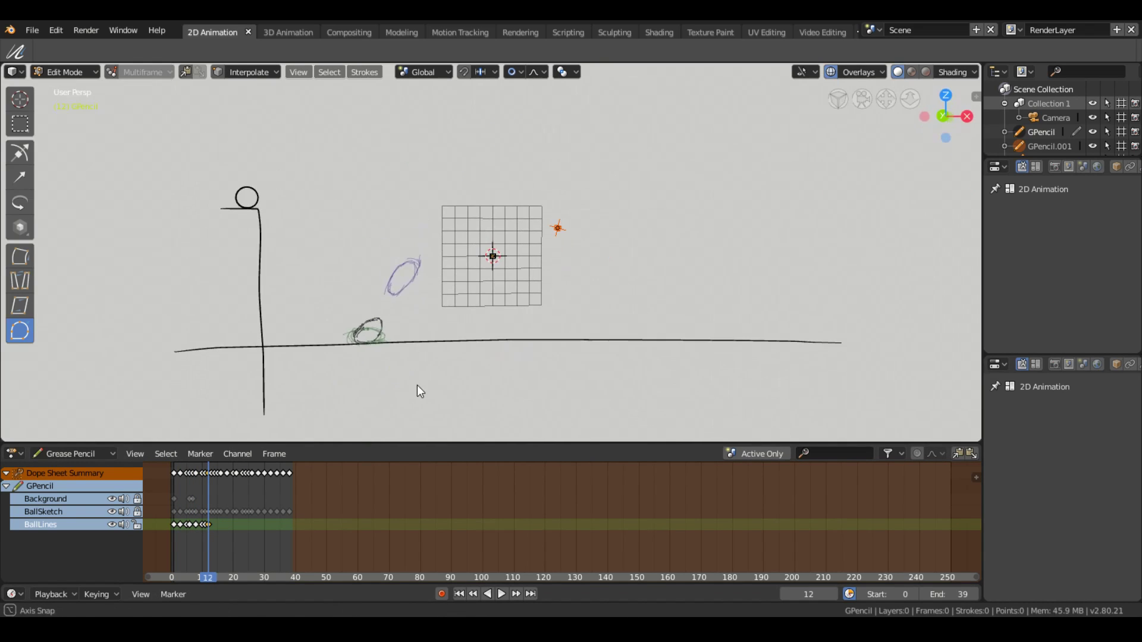
scroll(448, 348, "up", 2)
scroll(456, 277, "up", 2)
key("s")
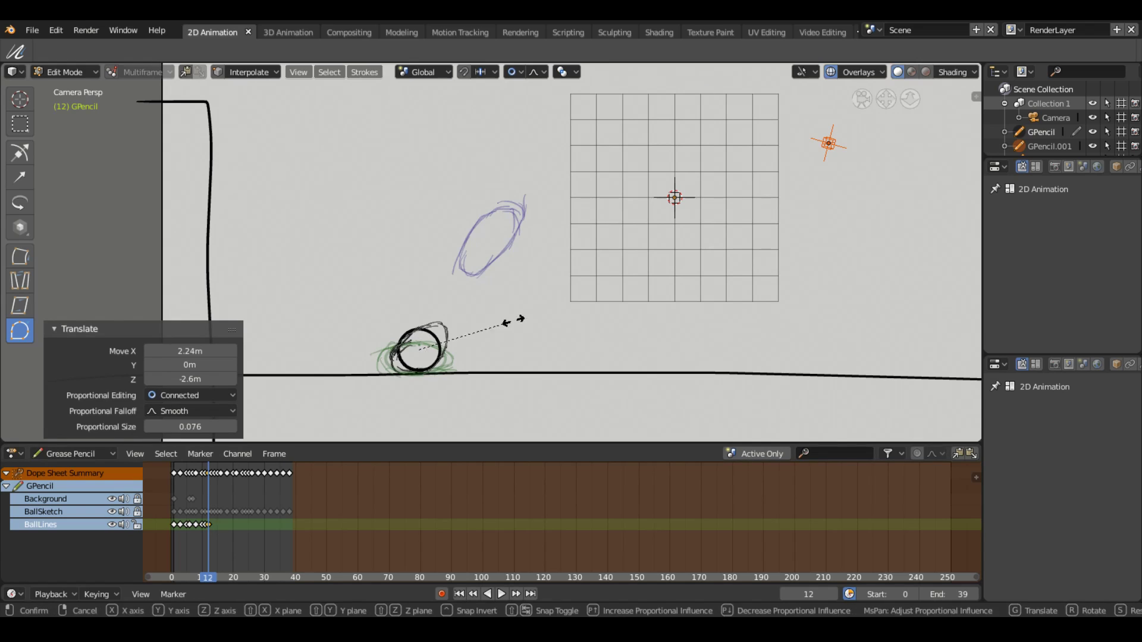
left_click(605, 324)
key("r")
left_click(550, 306)
middle_click_drag(449, 336, 378, 371, "shift")
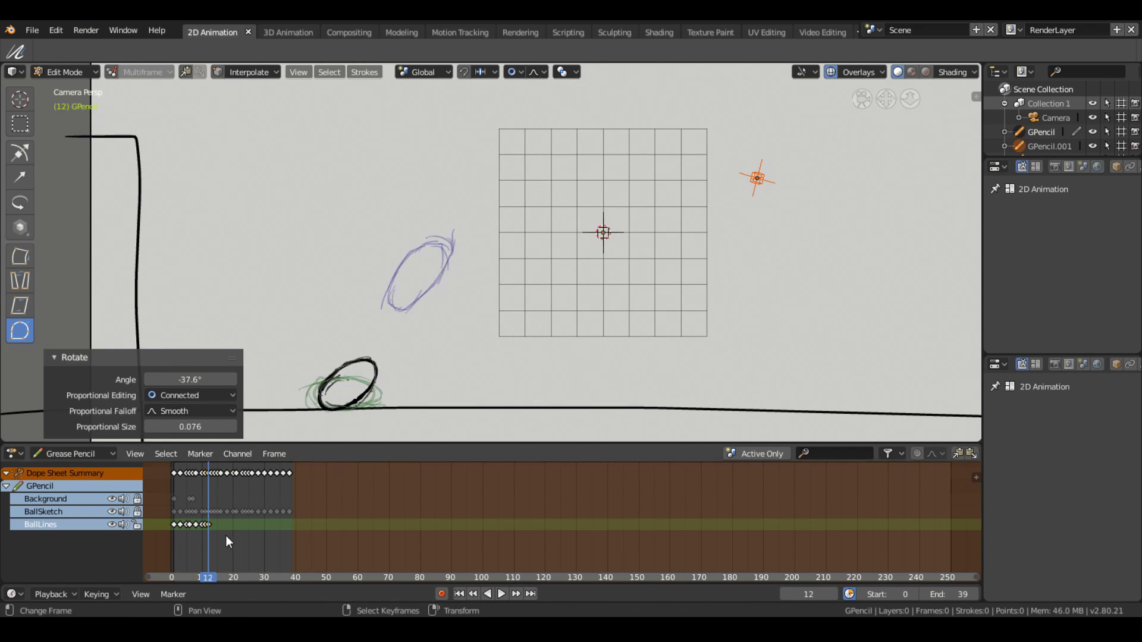
key("space")
Rotate and resize the ball on frame 13 to match the sketch, then check the motion
left_click(190, 530)
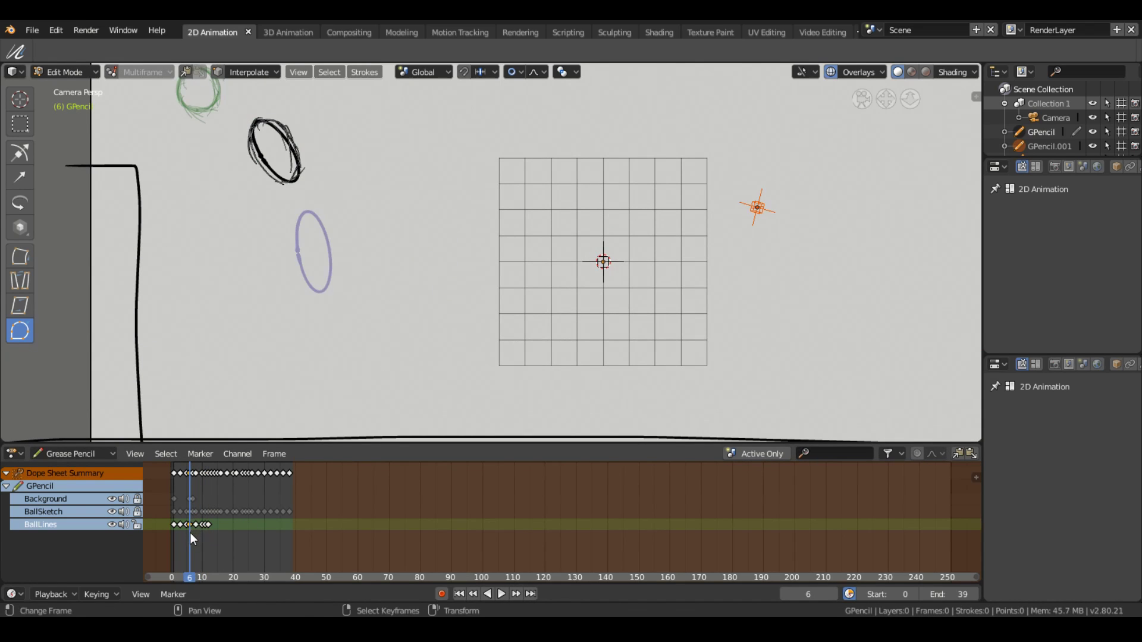
key("space")
left_click(212, 528)
key("r")
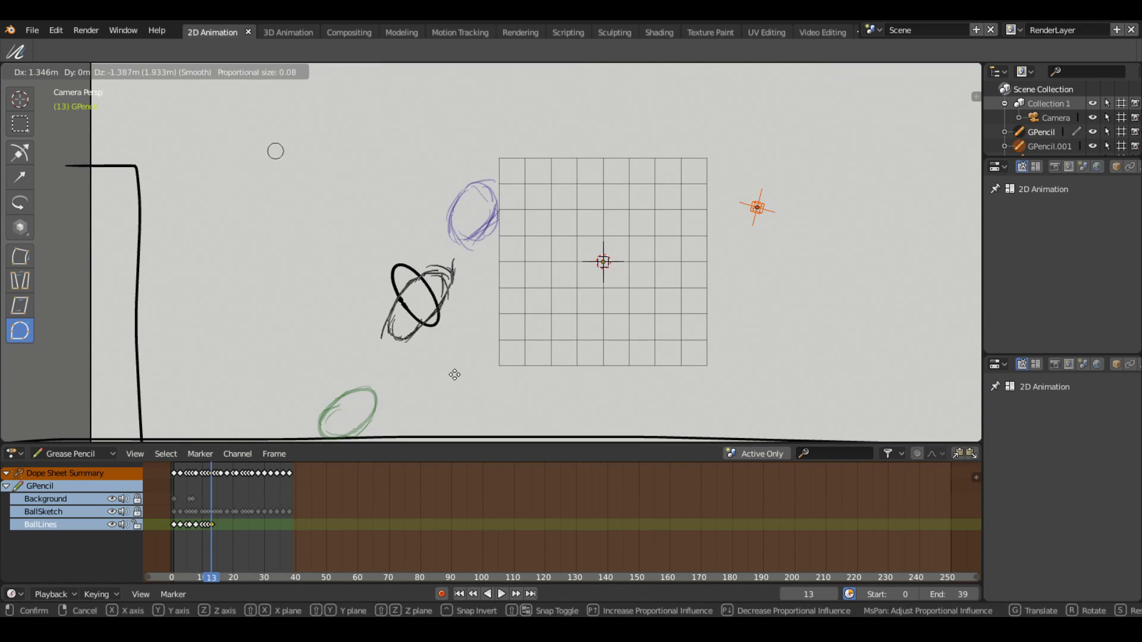
left_click(370, 258)
key("s")
left_click(448, 320)
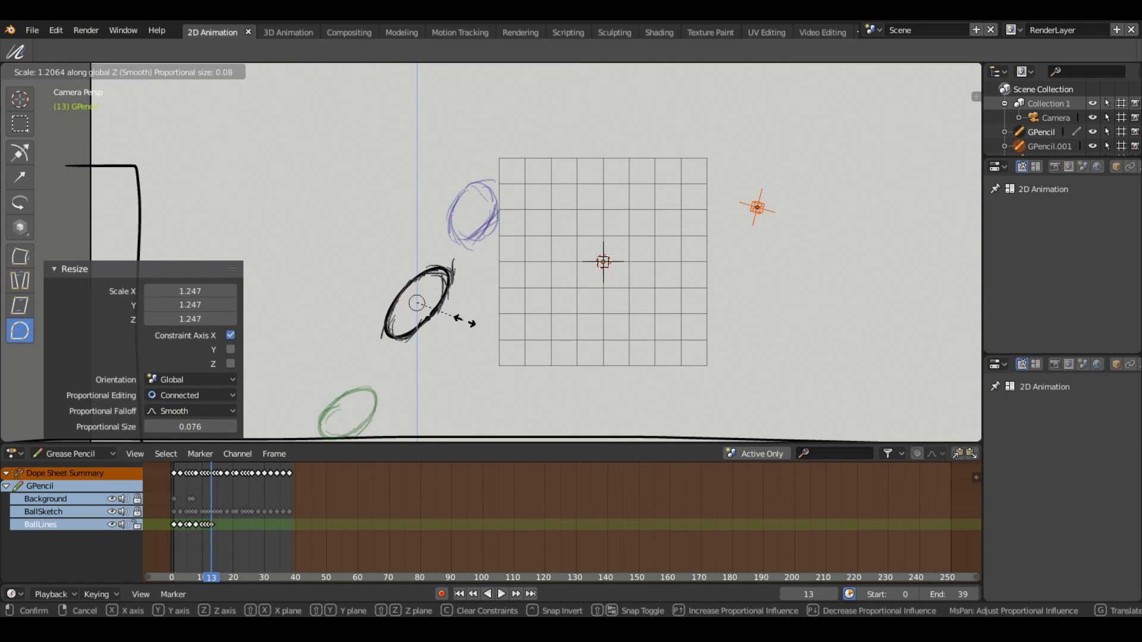
key("space")
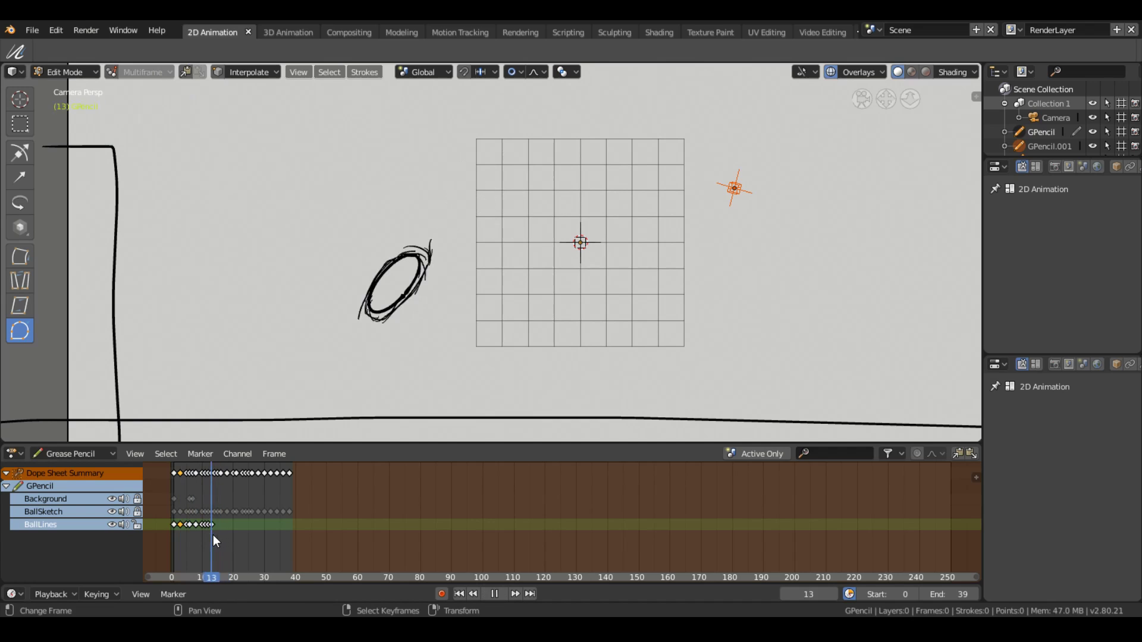
key("space")
Move the frame-14 ball higher along the arc, enlarge it and rotate it
key("g")
left_click(470, 255)
key("s")
left_click(485, 232)
key("r")
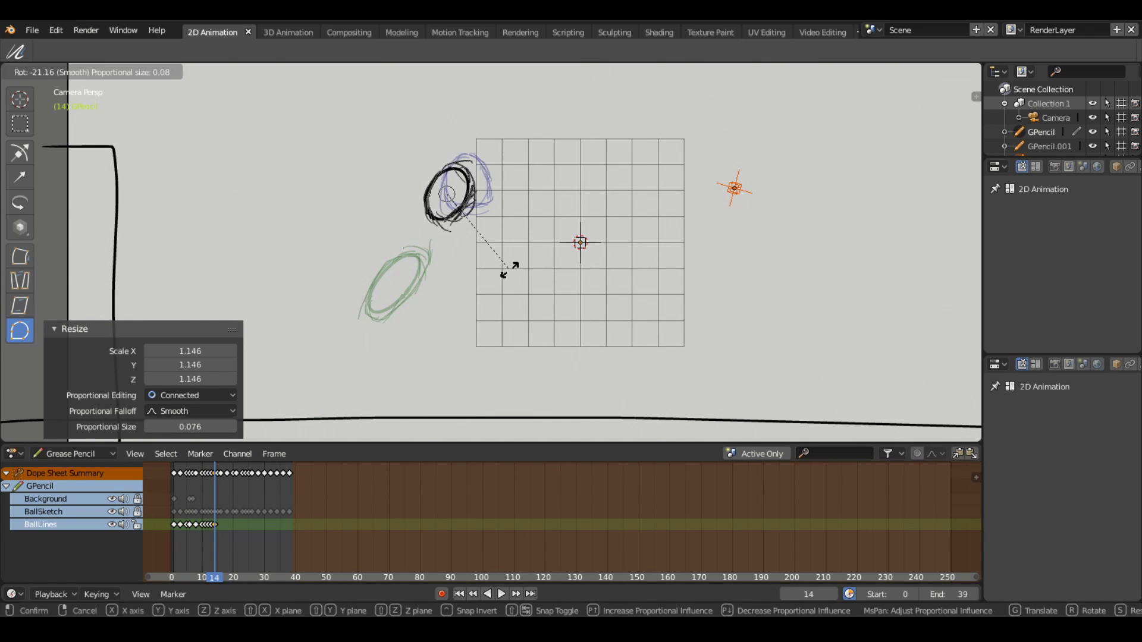
left_click(504, 274)
Pose the ball on frame 16 onto its sketch with rotation, movement and resizing
key("Right")
key("Right")
key("r")
left_click(535, 321)
key("s")
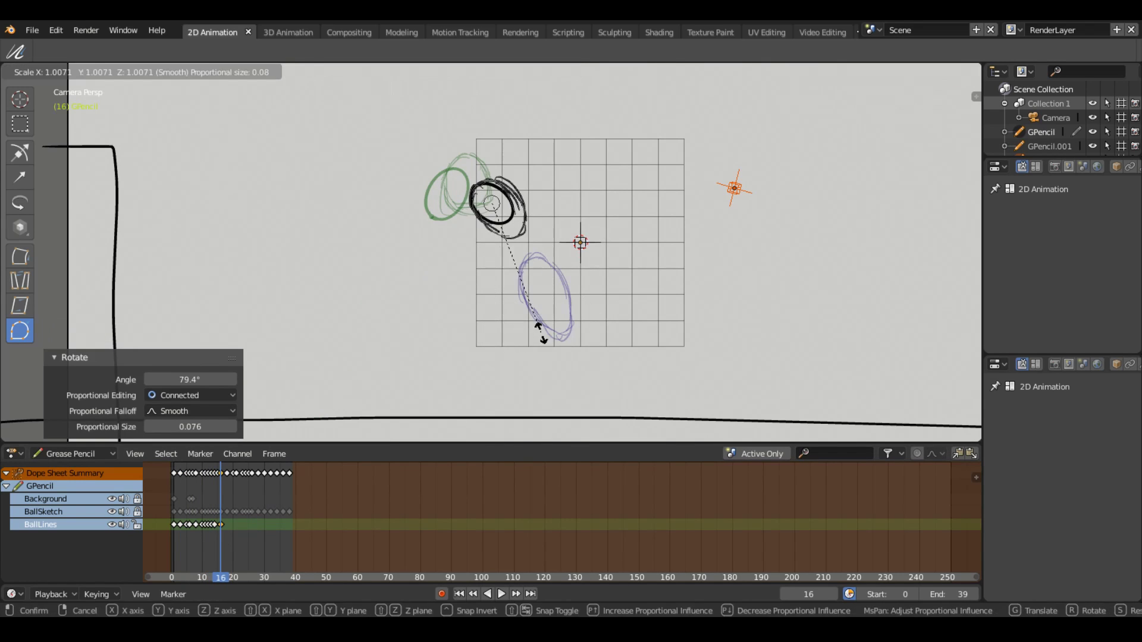
key("r")
left_click(601, 315)
key("g")
left_click(580, 206)
scroll(581, 206, "up", 2)
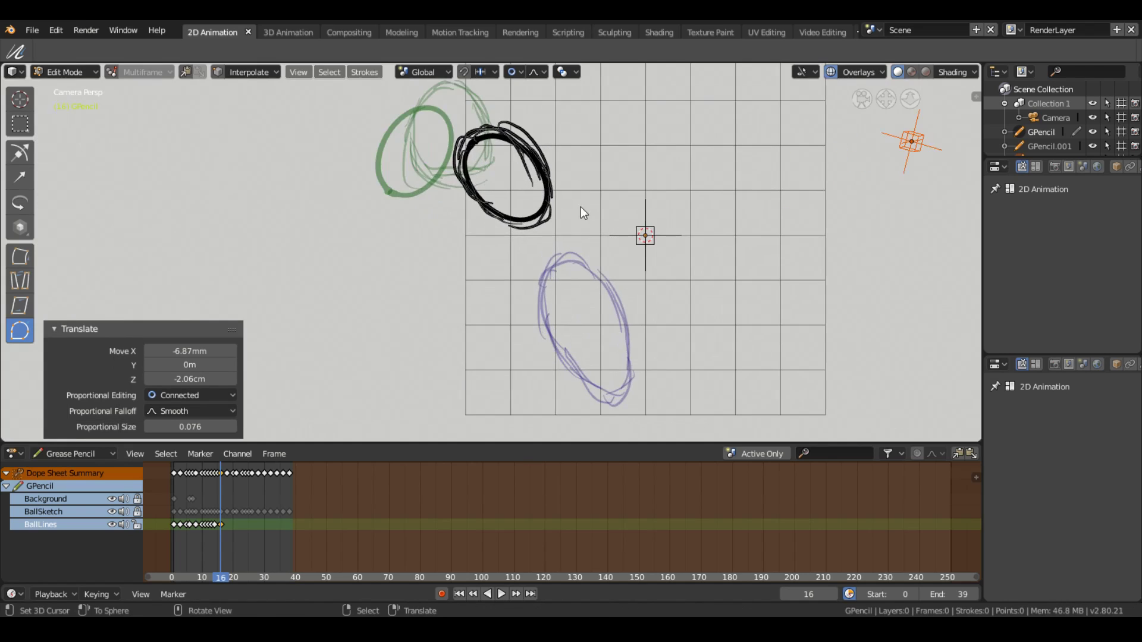
key("s")
left_click(595, 211)
scroll(594, 211, "down", 2)
Place the frame-15 ball on its sketched position and inspect the drawings
left_click(202, 526)
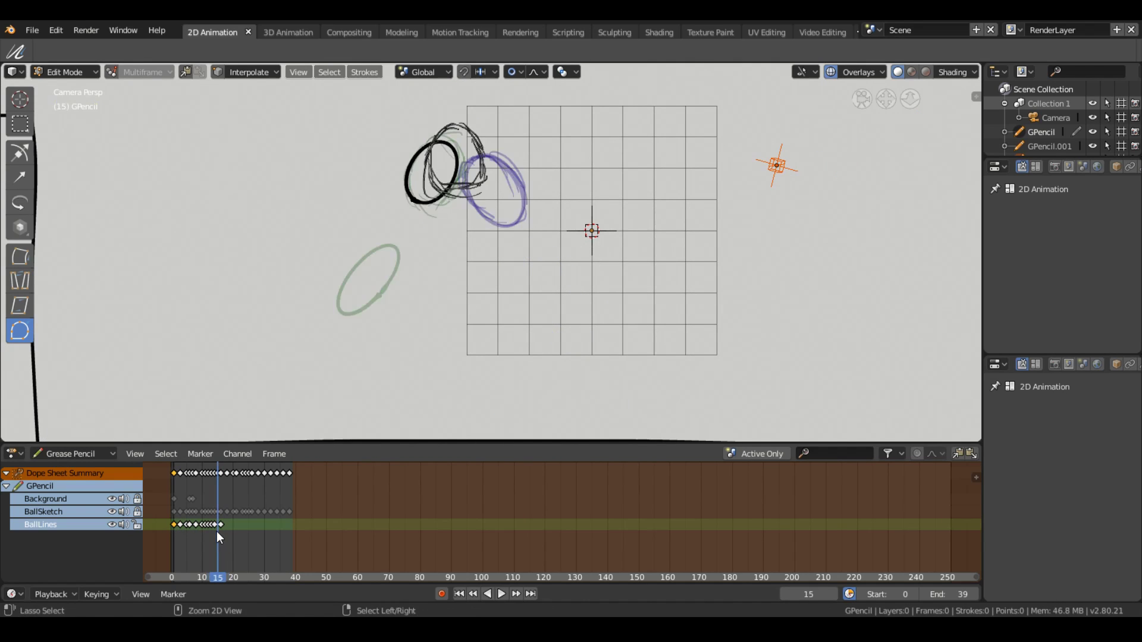
scroll(250, 226, "down", 2)
key("g")
left_click(567, 305)
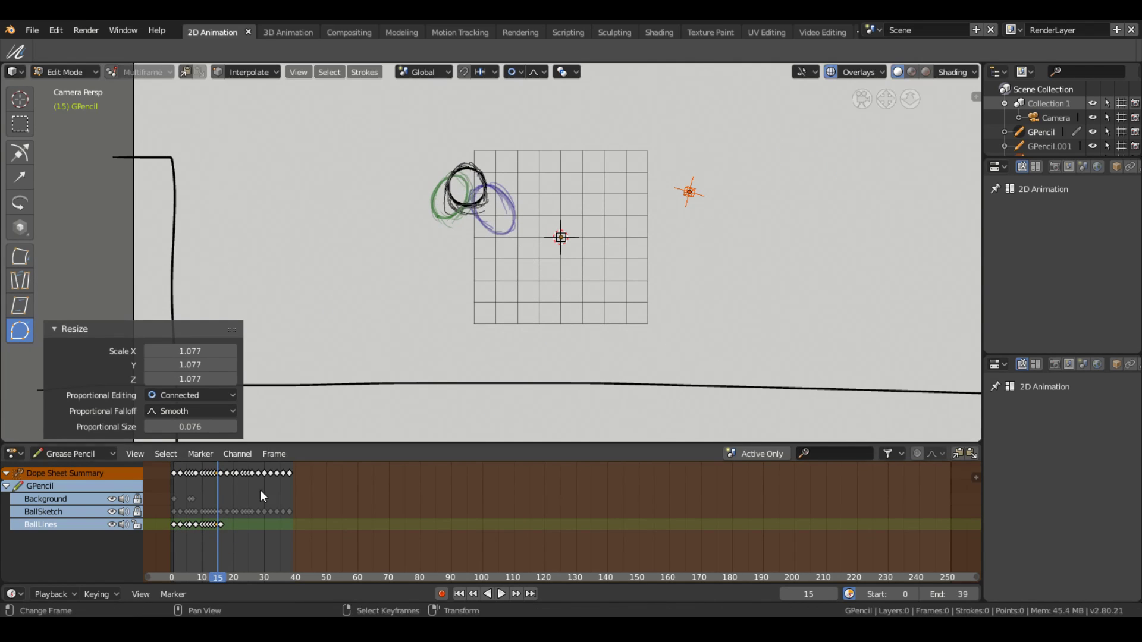
key("space")
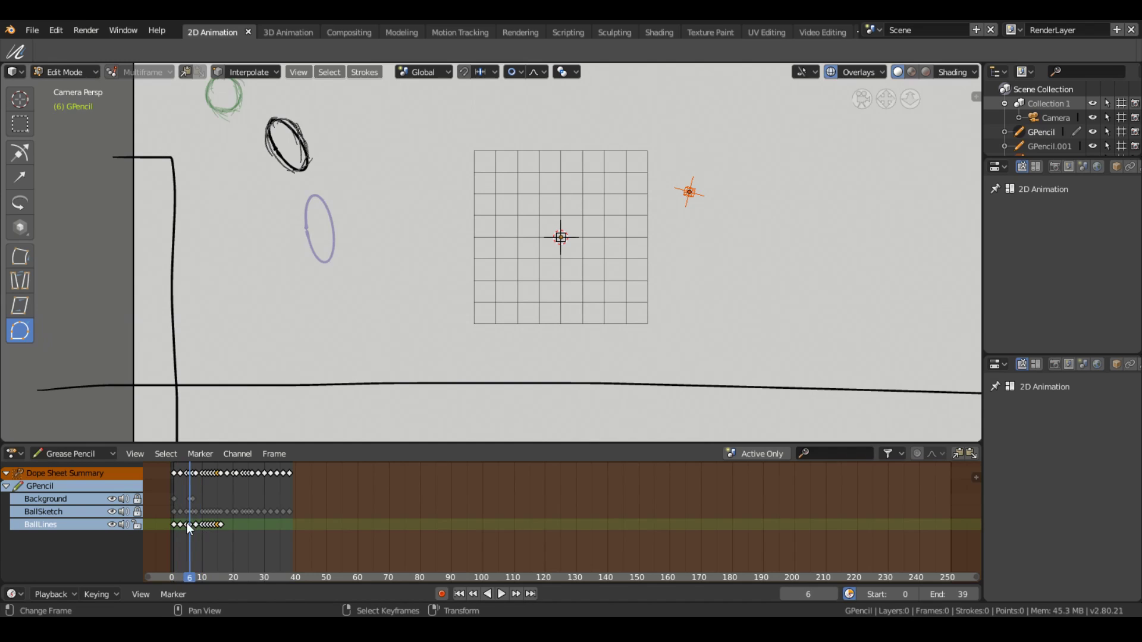
key("space")
Paste the ball onto frame 18, lower it toward the ground and resize it, with the timeline zoomed to frames 0–40
key("ctrl+v")
key("g")
left_click(625, 320)
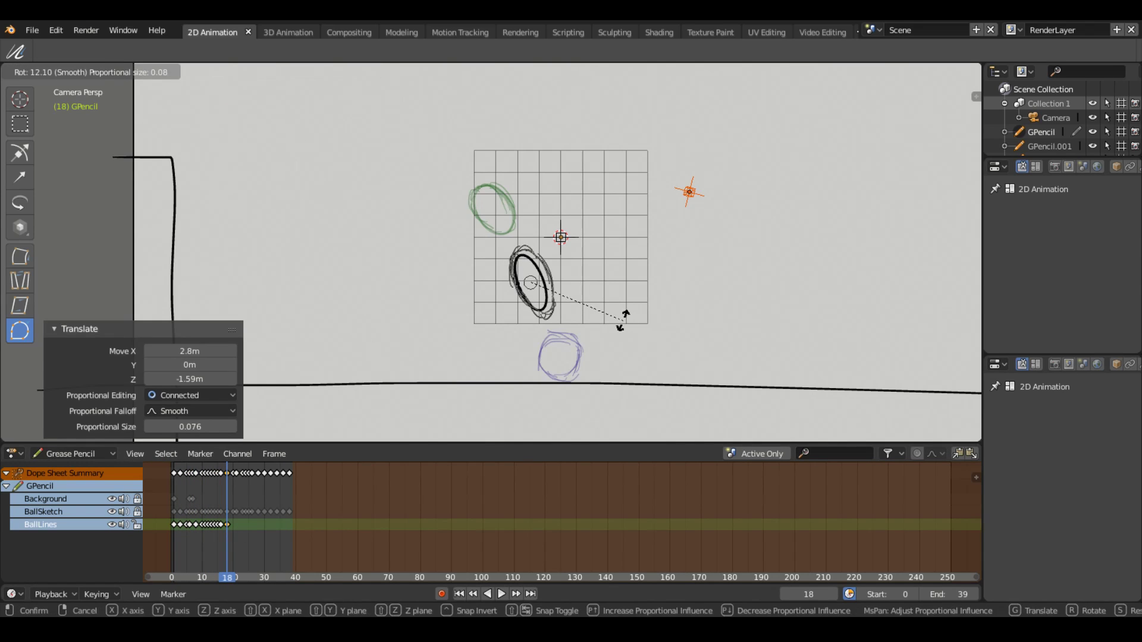
left_click(219, 525)
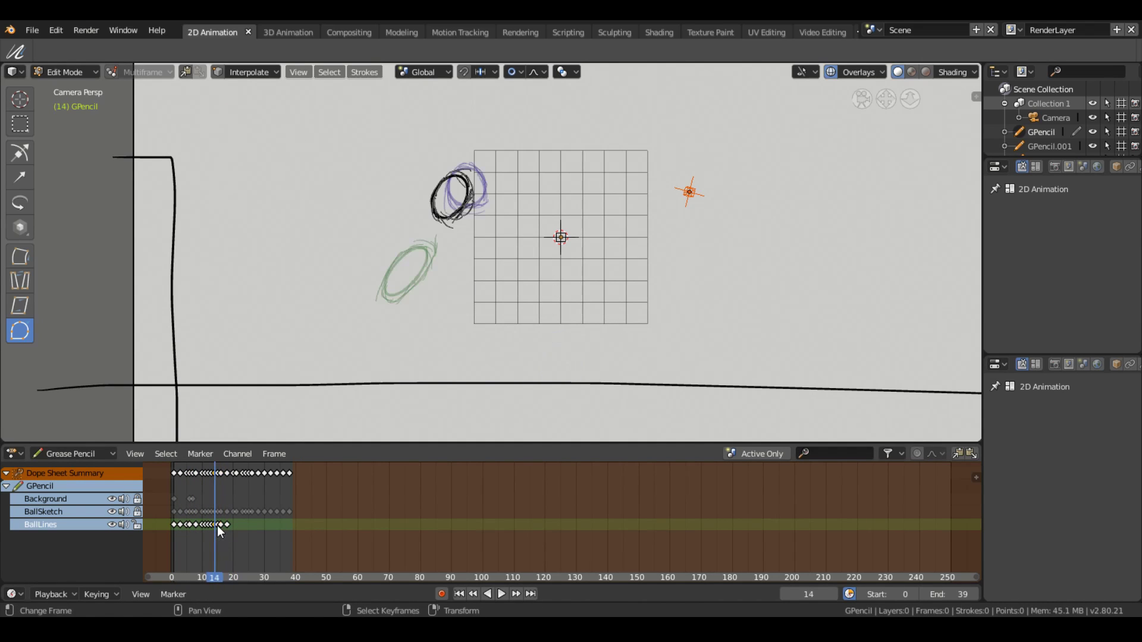
mouse_move(219, 535)
middle_mouse_down("ctrl")
mouse_move(607, 527)
mouse_move(400, 528)
middle_mouse_up("ctrl")
key("s")
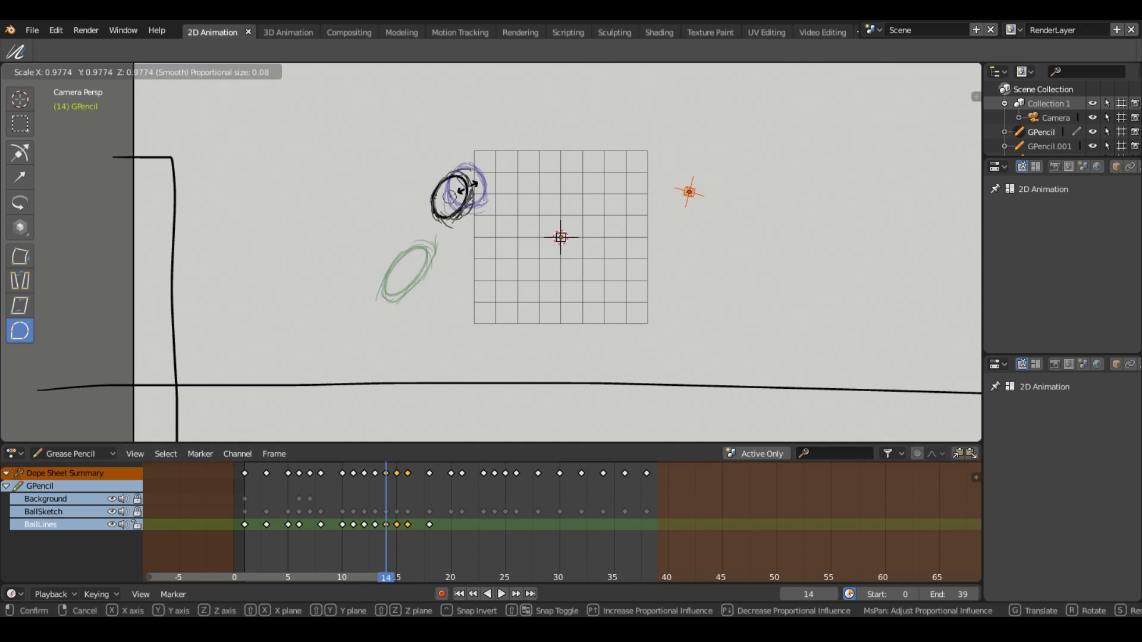
left_click(620, 313)
Set the frame-20 ball on the ground and adjust the ball position on frame 11
left_click(430, 536)
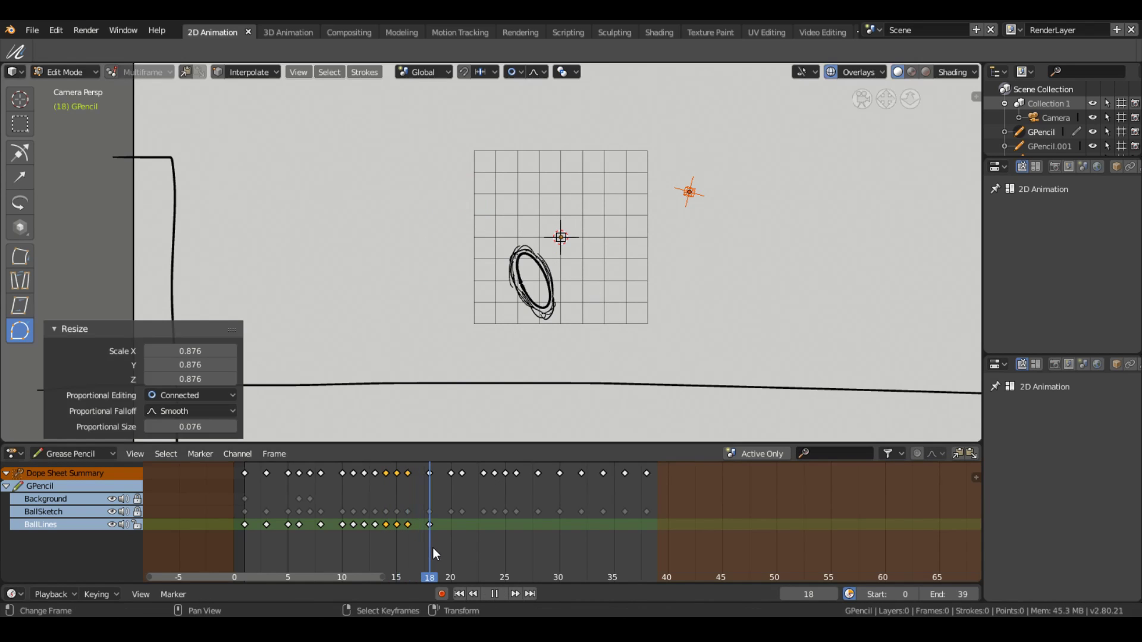
key("Right")
key("Right")
key("g")
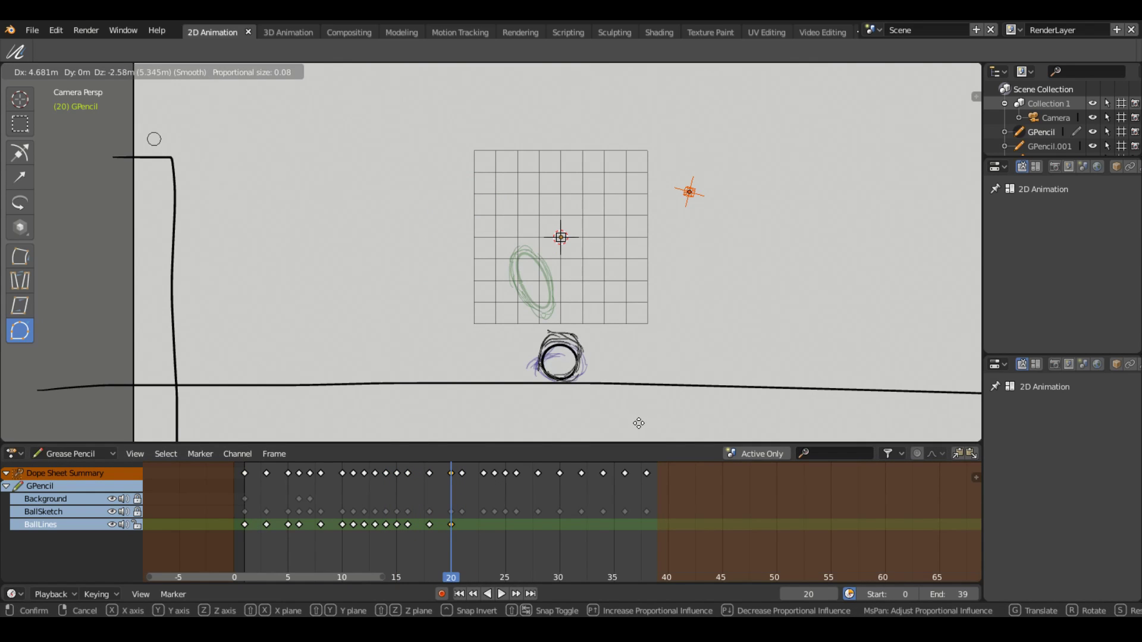
left_click(638, 420)
left_click(355, 557)
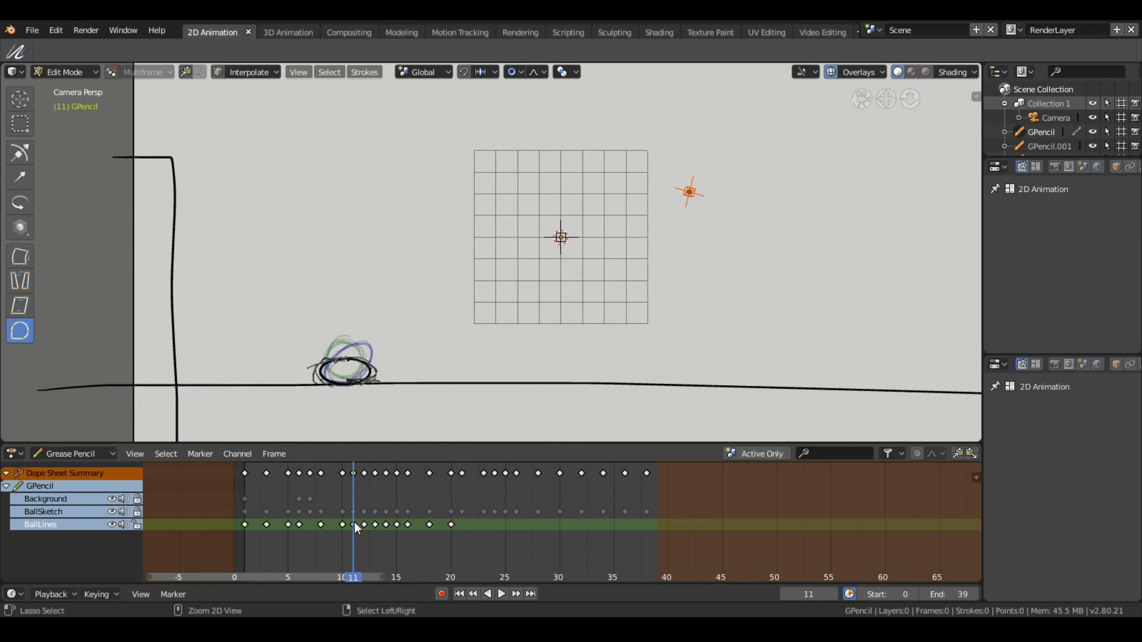
key("g")
left_click(493, 547)
Play the animation, stop it and select the first keyframe to review the bounce
key("space")
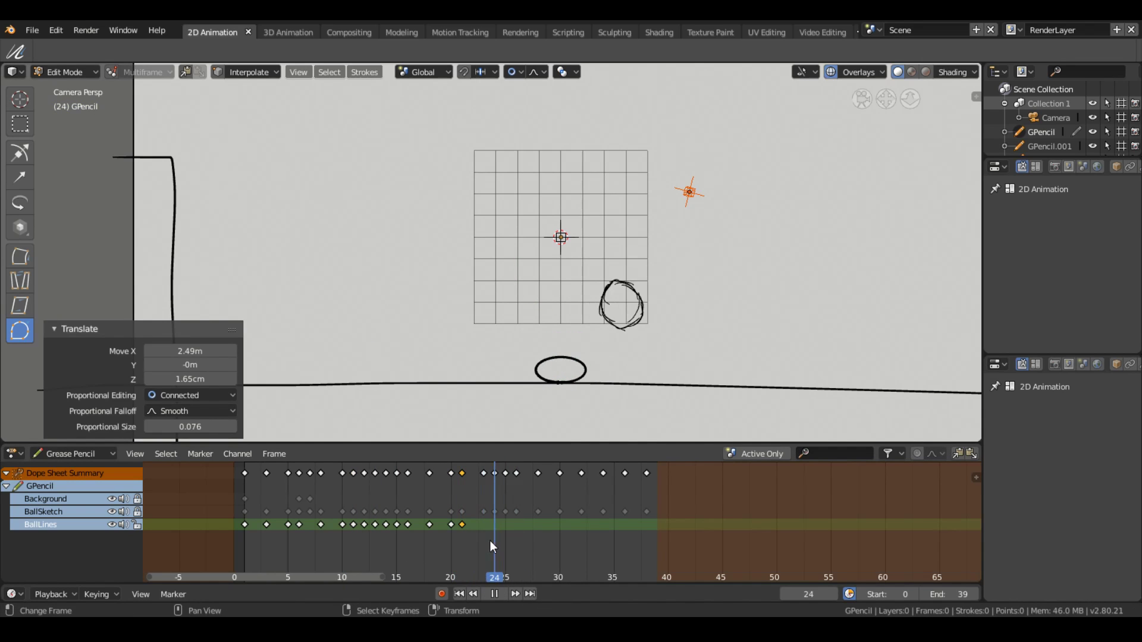
key("Escape")
left_click(247, 477)
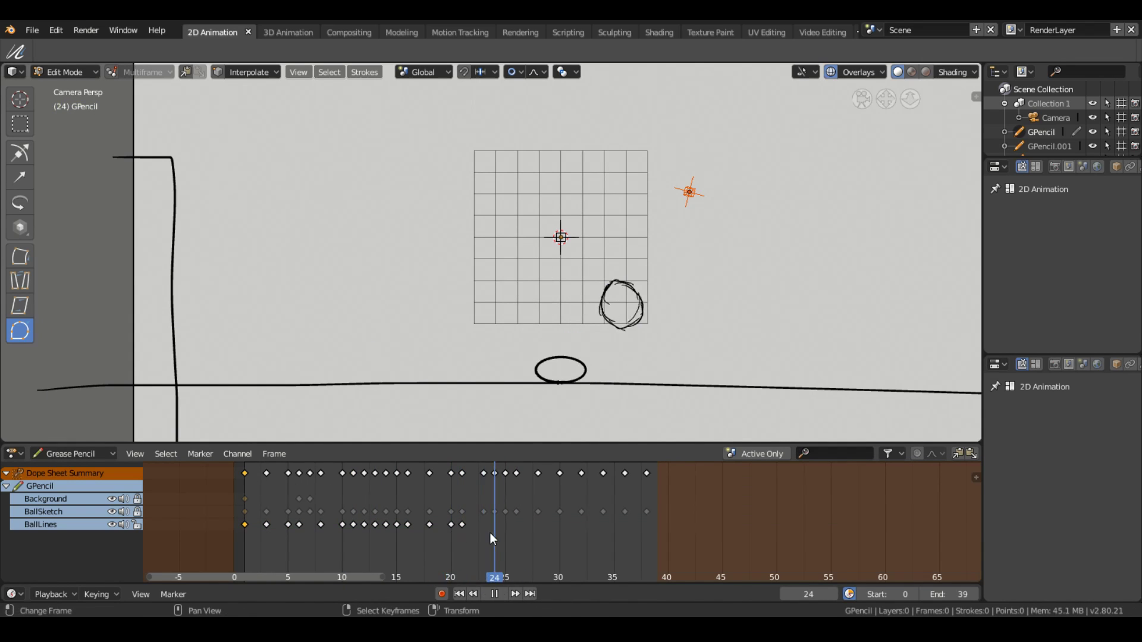
key("Escape")
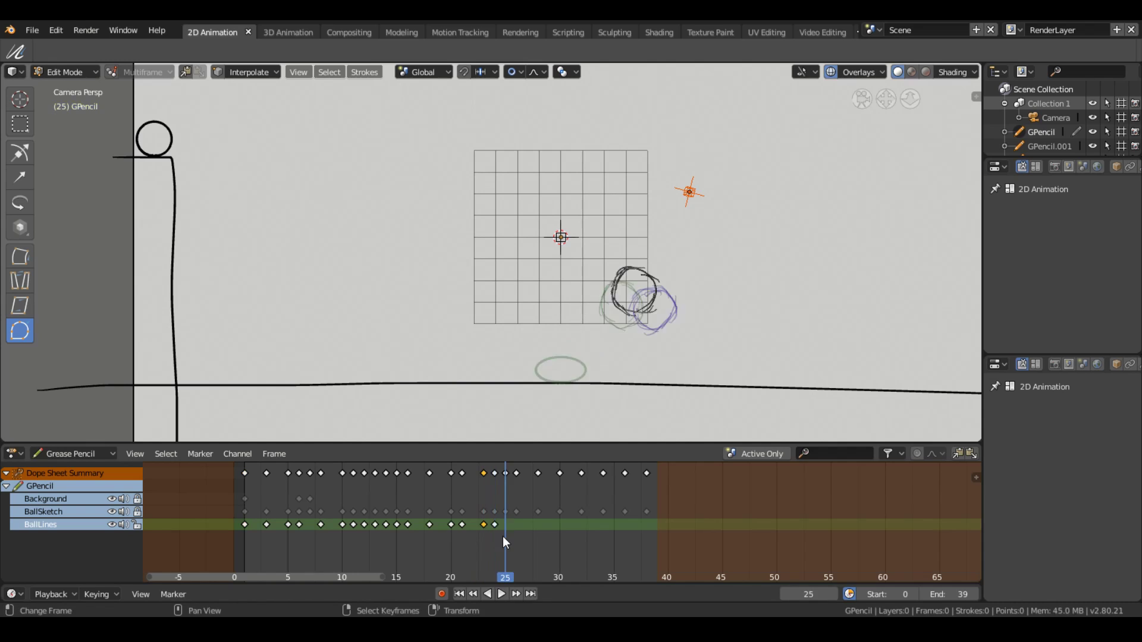
key("Escape")
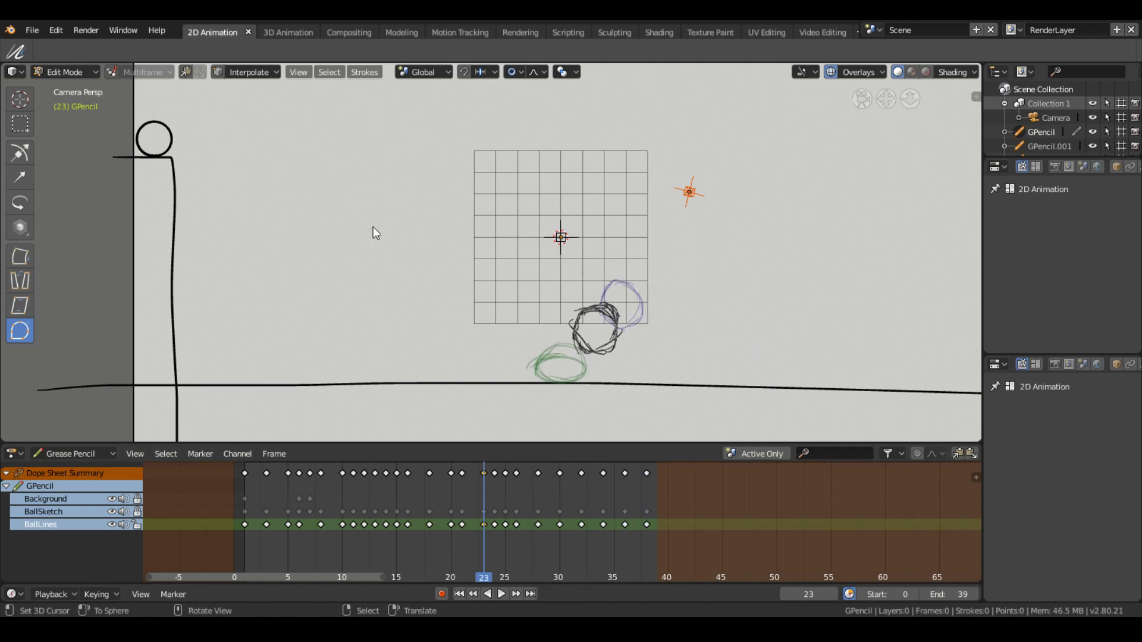
Reposition the ball along the arc on the keyframes from frame 24 through frame 28 and the roll
key("g")
left_click(897, 89)
key("g")
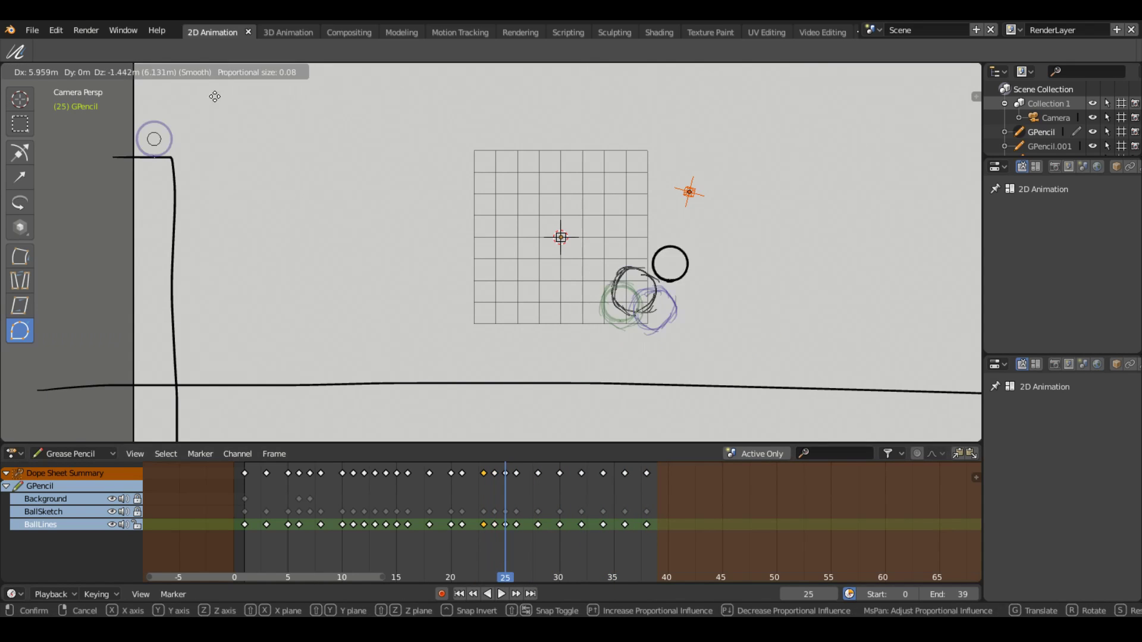
left_click(214, 94)
key("g")
left_click(517, 280)
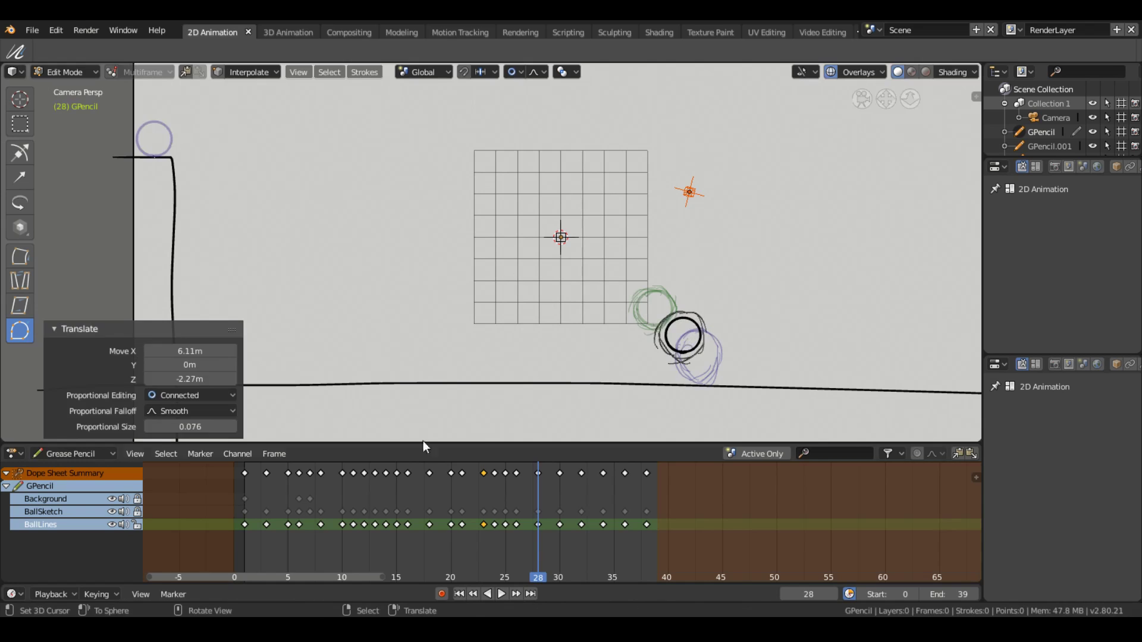
key("Up")
key("g")
left_click(461, 476)
Place the final keyframes' balls on the ground line and final position, then play the full bounce
key("Up")
key("g")
left_click(25, 69)
key("space")
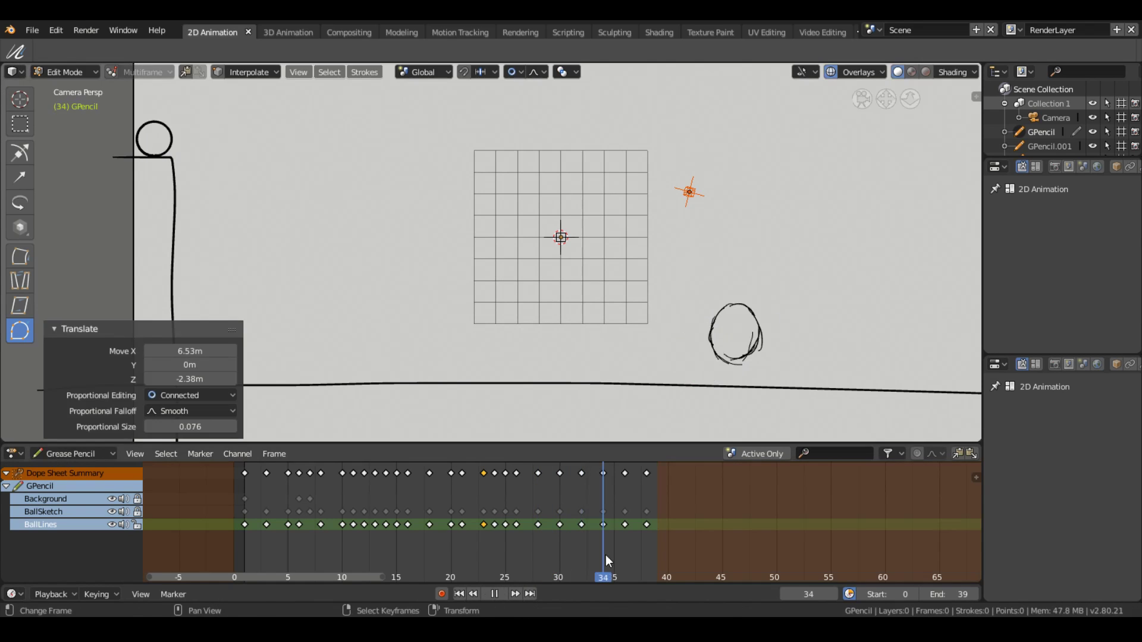
key("g")
key("g")
left_click(638, 570)
key("g")
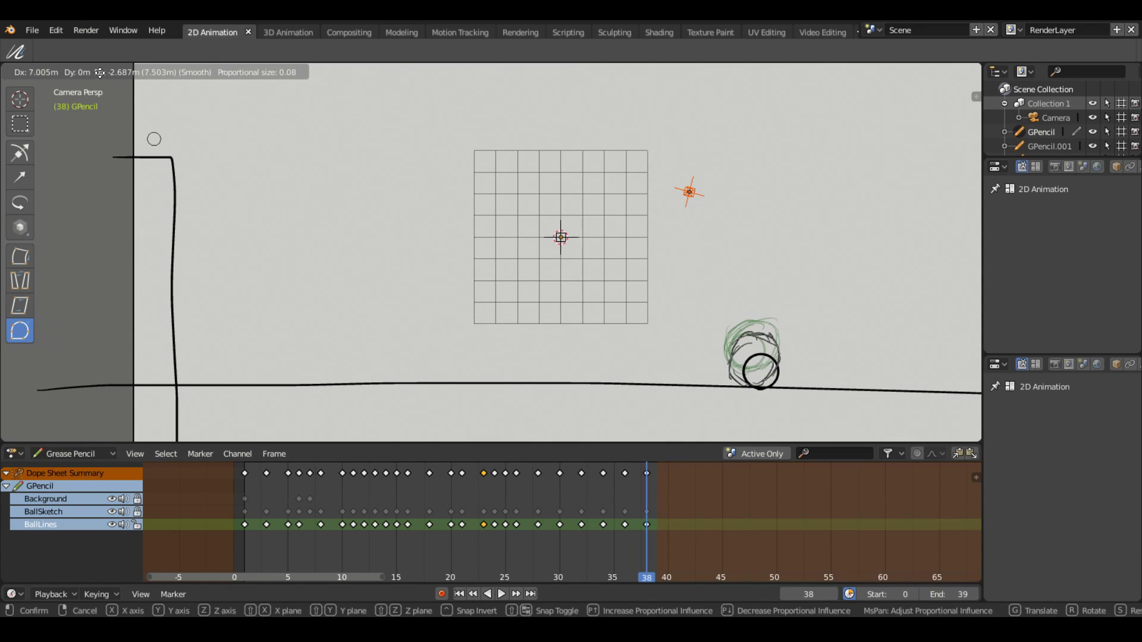
left_click(619, 545)
left_click(504, 595)
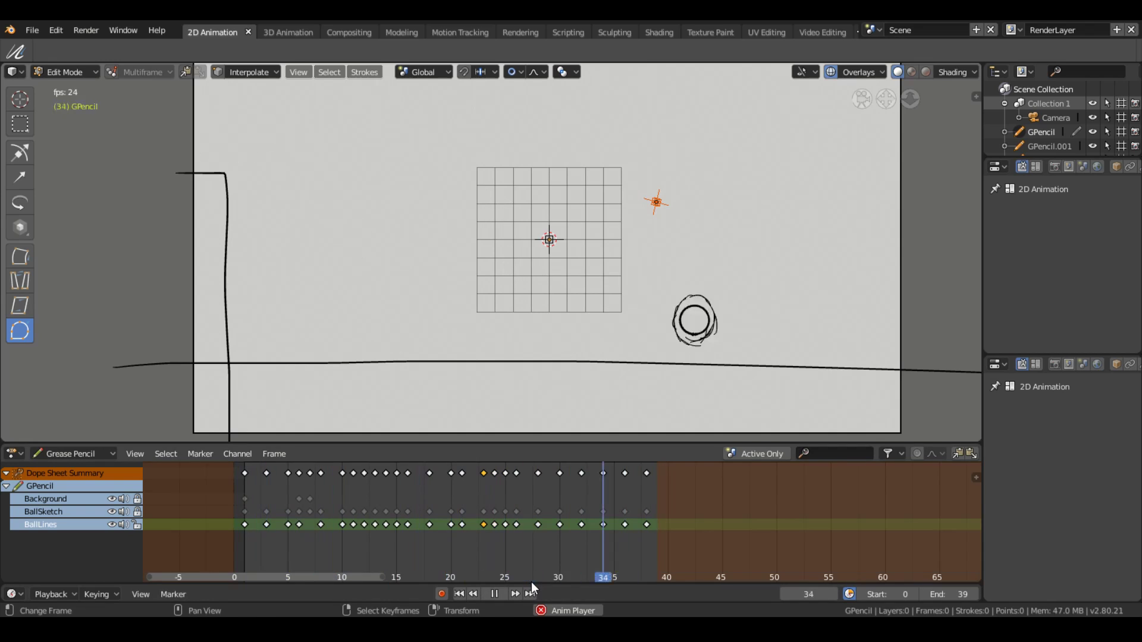
Widen the side panels to show layers and stop playback at frame 30 with the view framed on the ball
key("space")
mouse_move(982, 286)
left_mouse_down()
mouse_move(844, 279)
mouse_move(1011, 369)
left_mouse_up()
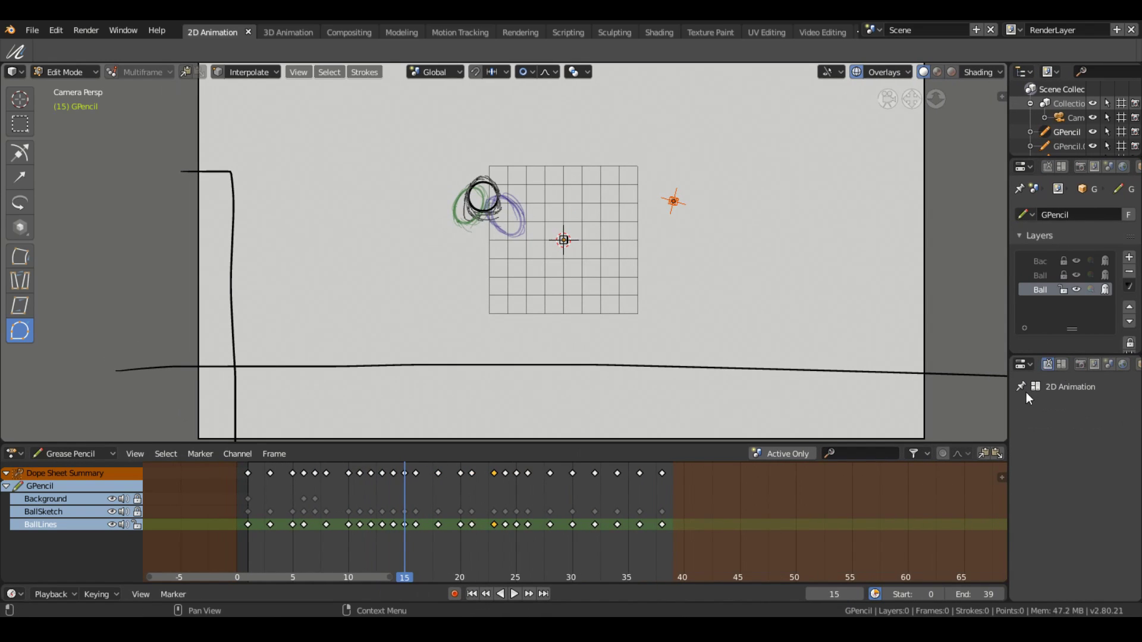
left_click_drag(1008, 315, 950, 315)
left_click(487, 595)
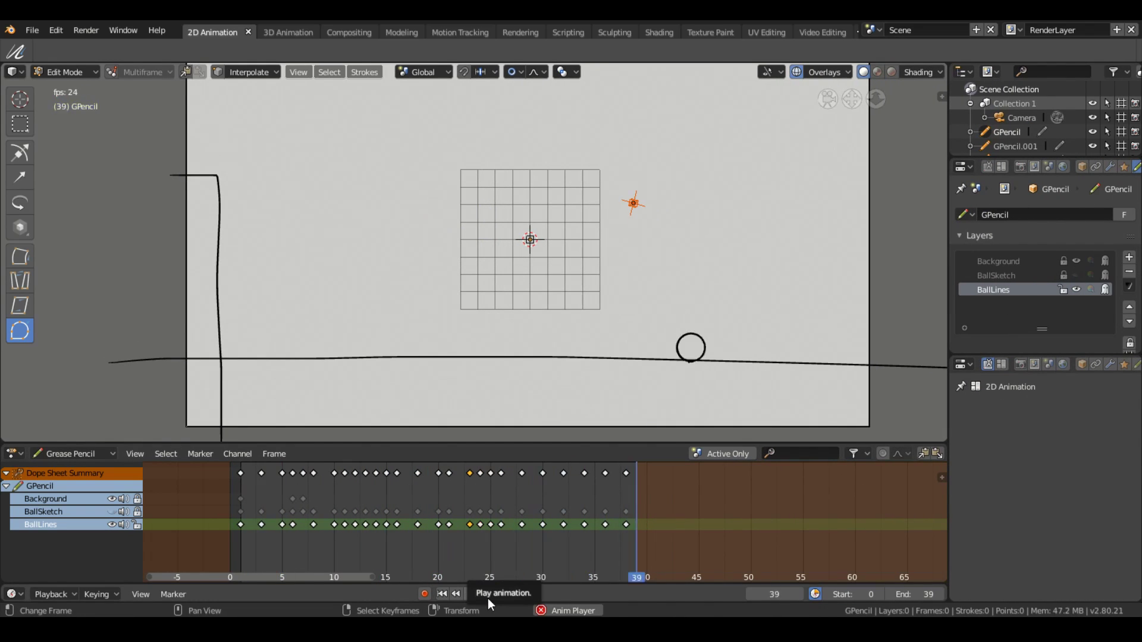
key("space")
key("KP_Decimal")
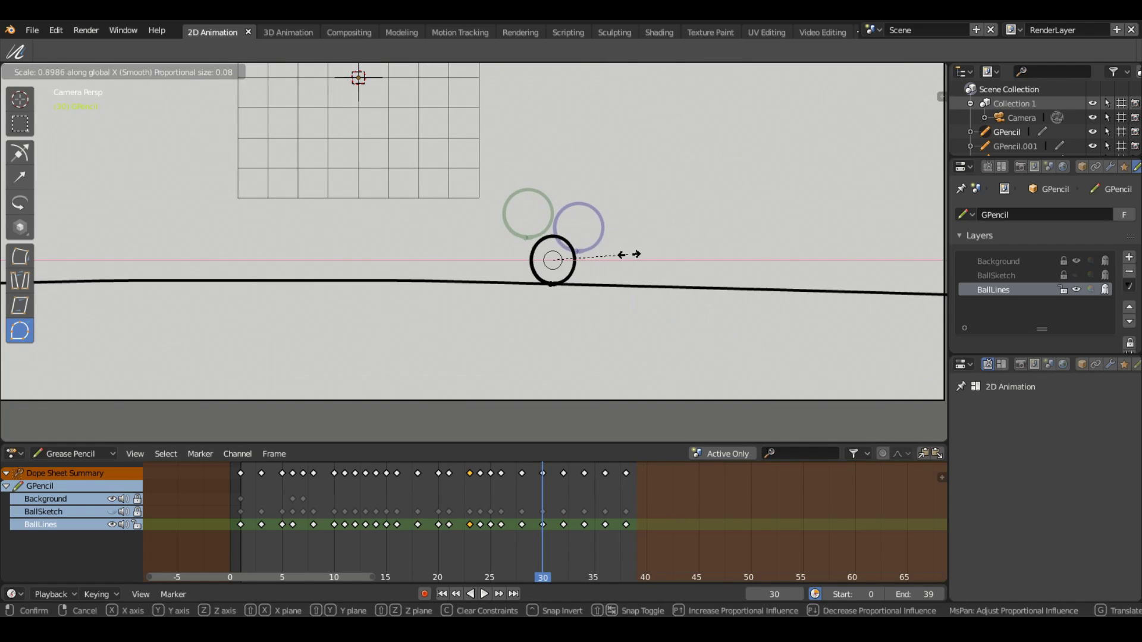
Narrow the frame-30 ball to about 0.9 along X and scale the frame-38 ball to 1.033 along X
key("s")
key("x")
left_click(643, 258)
key("Up")
key("Up")
key("Up")
key("Up")
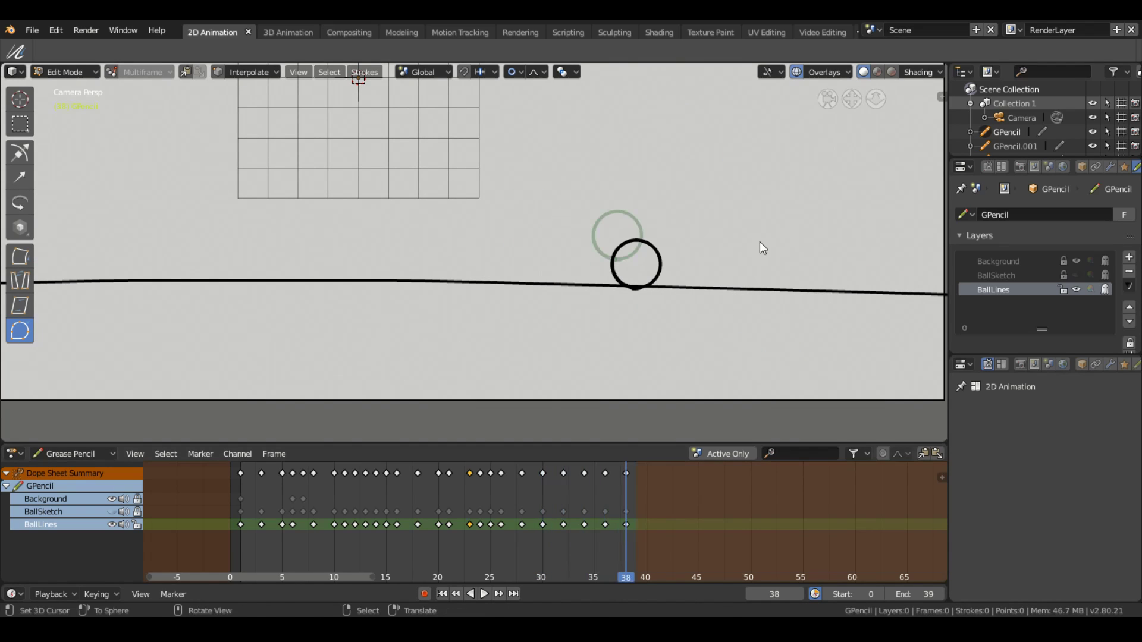
key("s")
key("x")
left_click(740, 272)
Try a vertical Z squash on frame 38, return to camera view and rewind to frame 1
key("s")
key("z")
key("Escape")
key("KP_0")
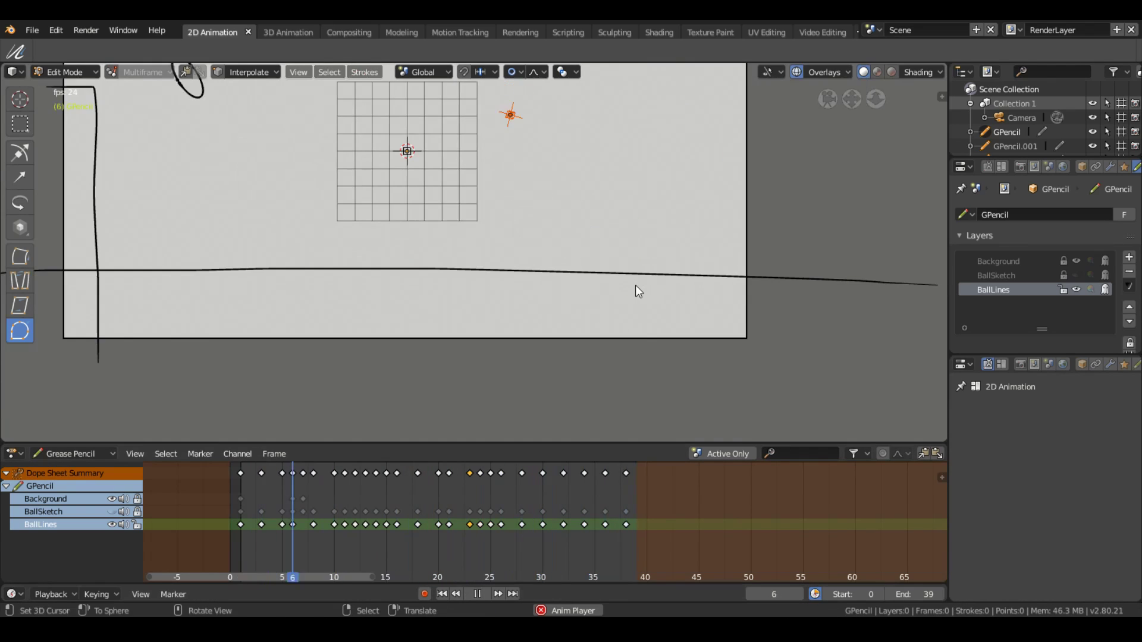
left_click(344, 526)
left_click(241, 528)
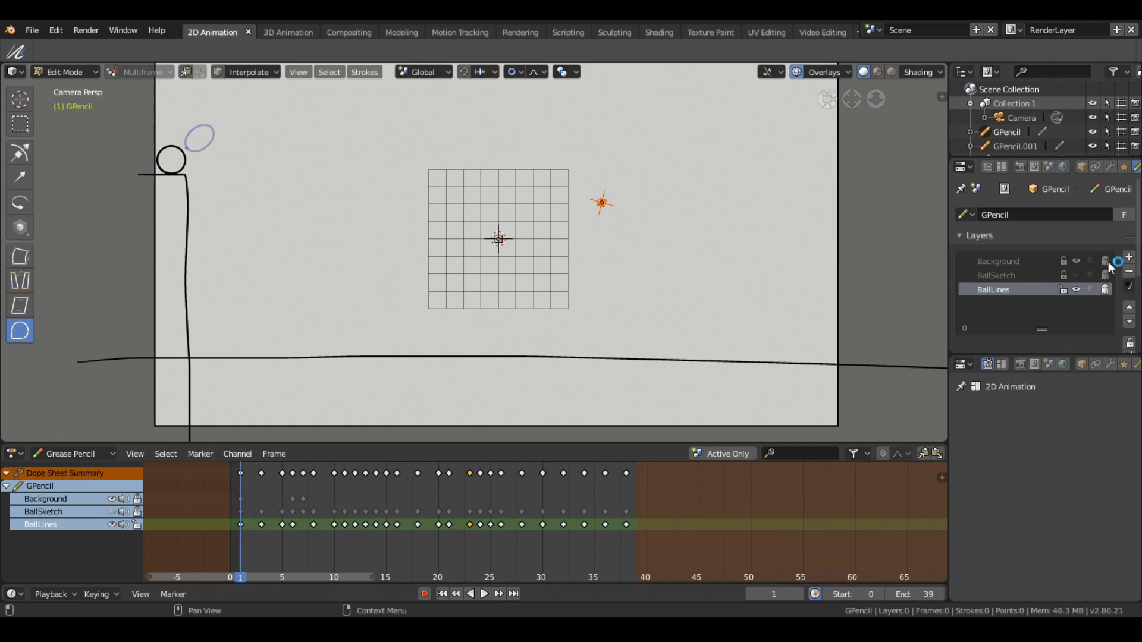
Add a layer named Colors above BallLines and switch to Draw mode with the Fill tool
left_click(1128, 257)
double_click(994, 291)
key("ctrl+Tab")
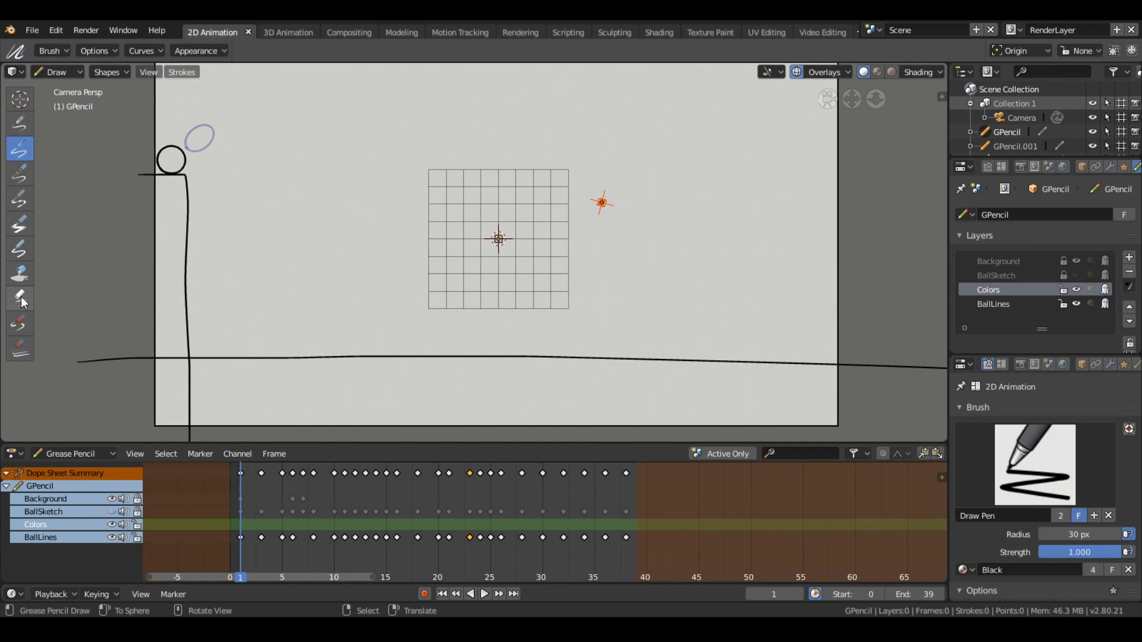
left_click(20, 273)
Create a new material named Green with a green colour
left_click(1083, 167)
type("Gree")
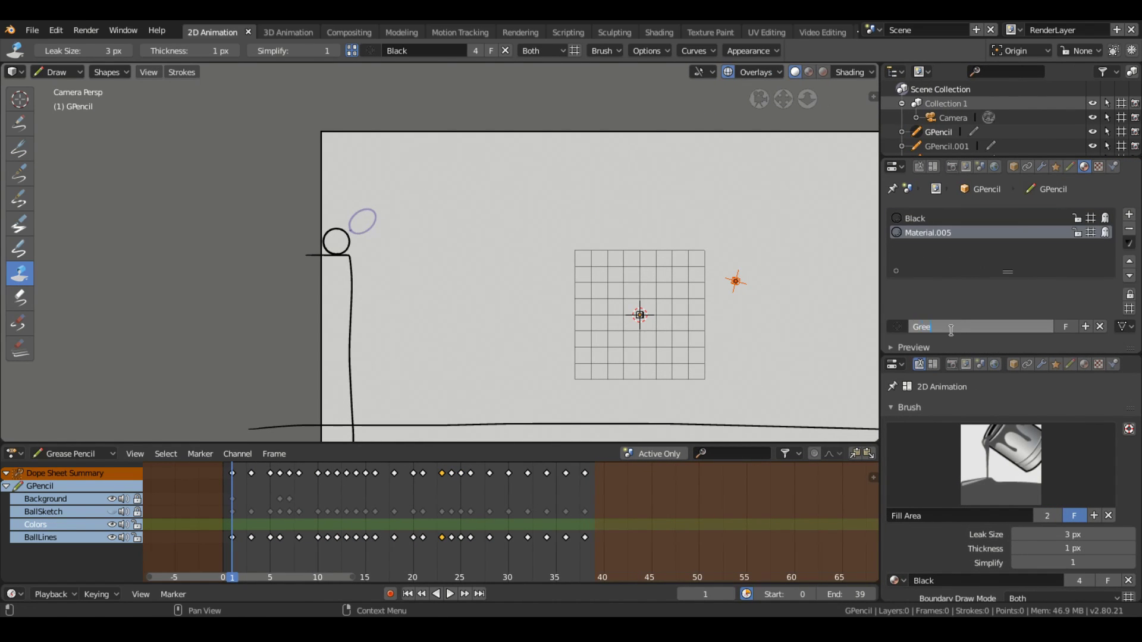
type("n")
key("Return")
scroll(1011, 267, "down", 5)
left_click(1062, 264)
left_click(1023, 125)
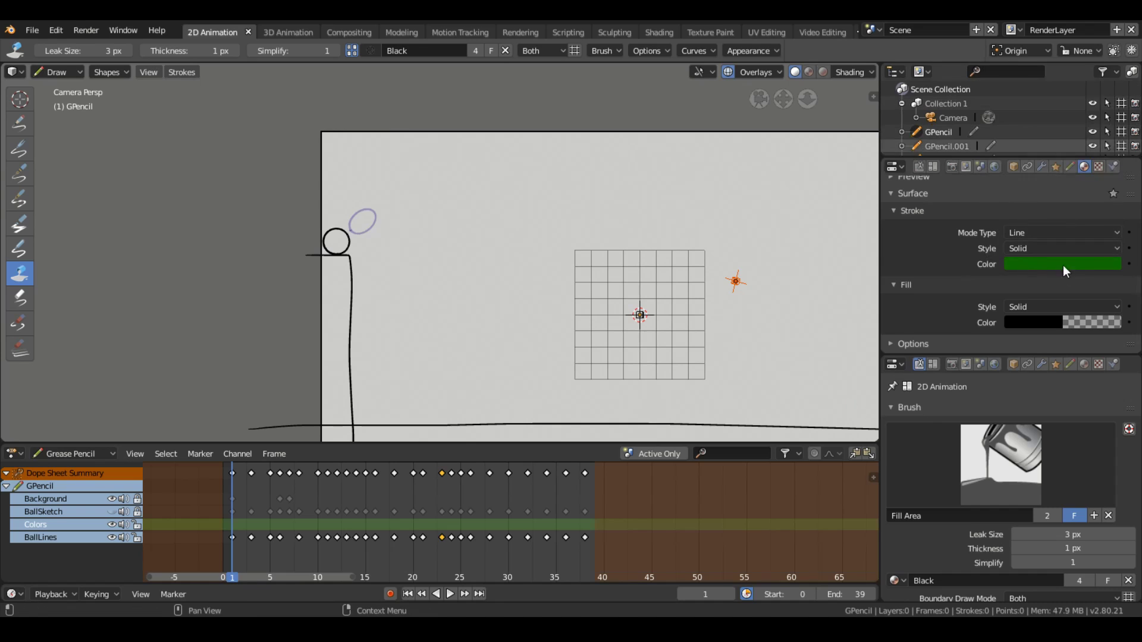
left_click(1069, 166)
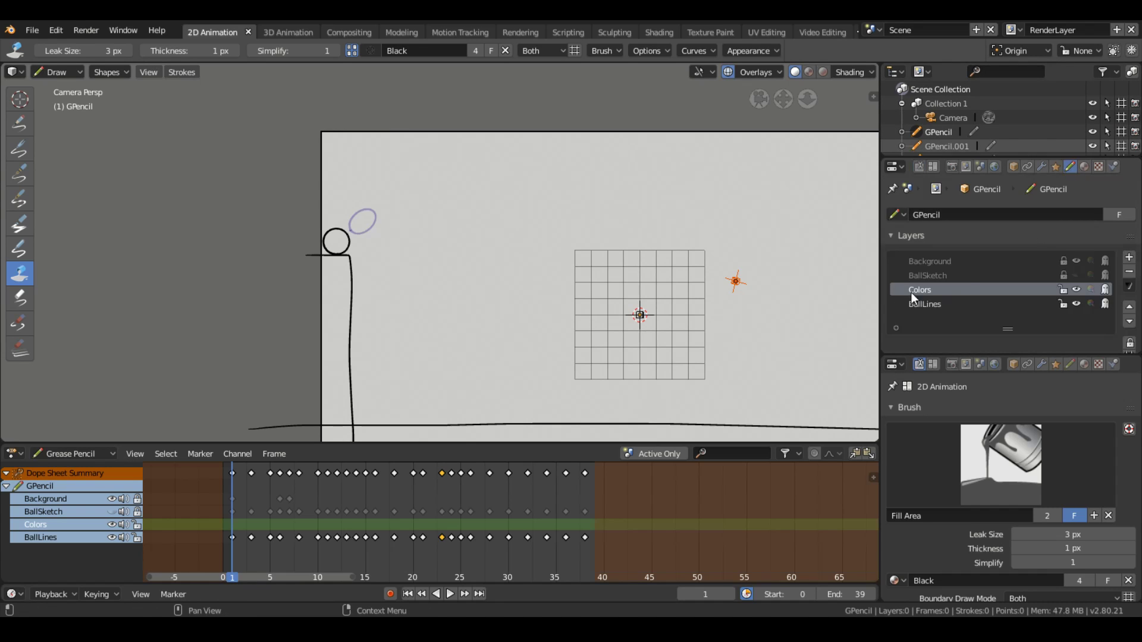
Set the fill brush's material to Green
left_click_drag(881, 297, 955, 297)
scroll(1077, 464, "down", 3)
scroll(1070, 480, "down", 2)
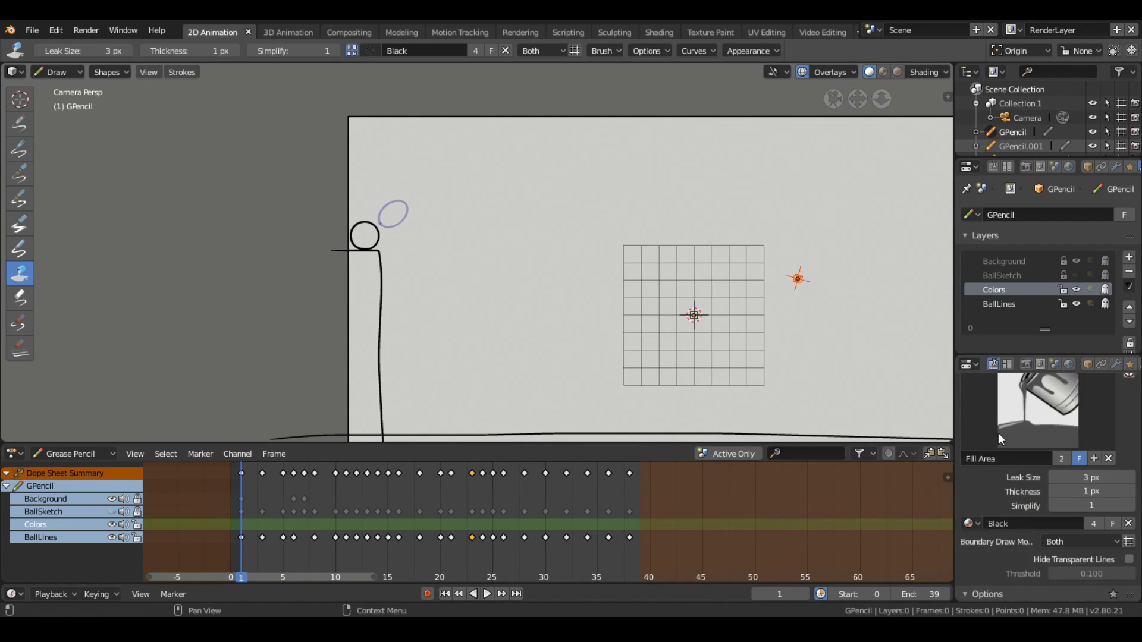
left_click(969, 456)
left_click(893, 381)
scroll(1031, 506, "down", 2)
scroll(1020, 504, "down", 2)
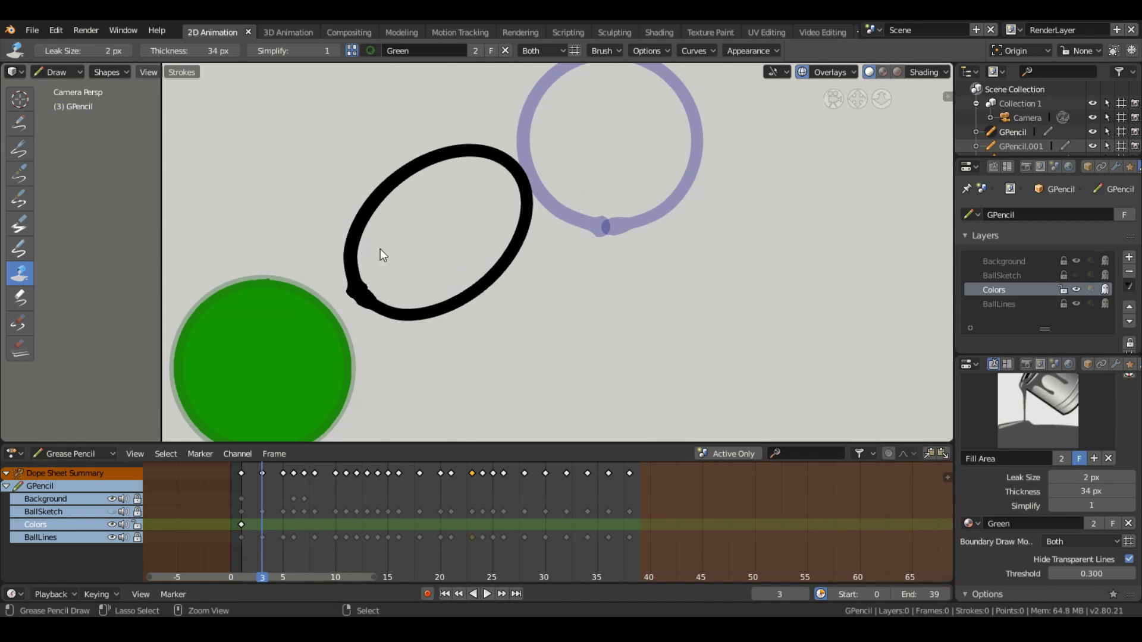
Fill the first ball drawing solid green, undoing a stray fill and stroke along the way
key("Right")
key("Right")
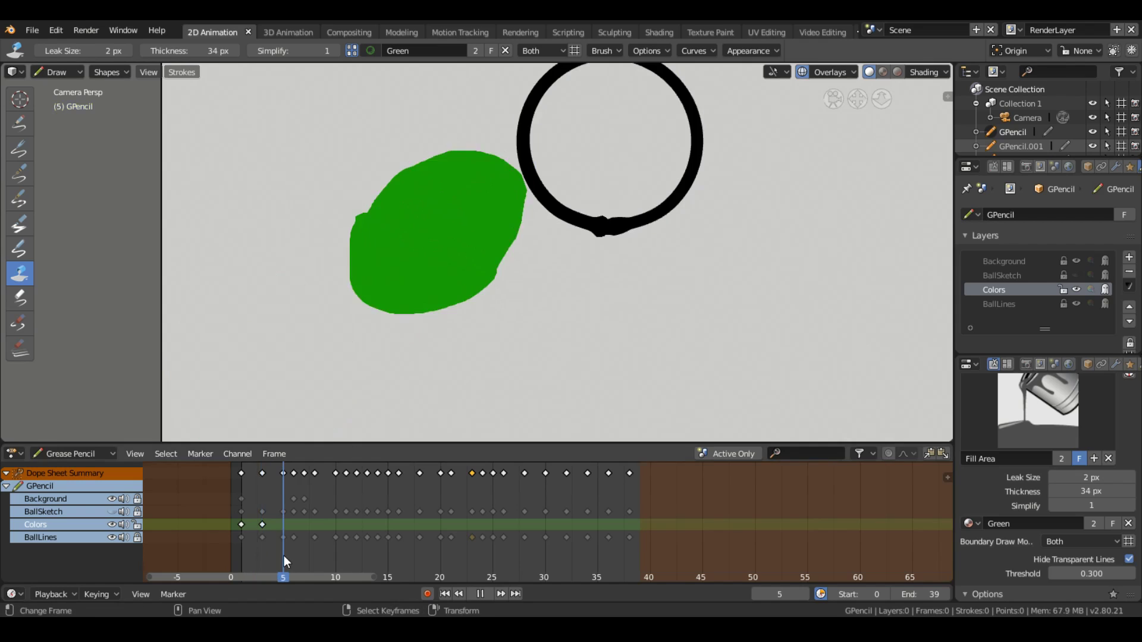
left_click(489, 216)
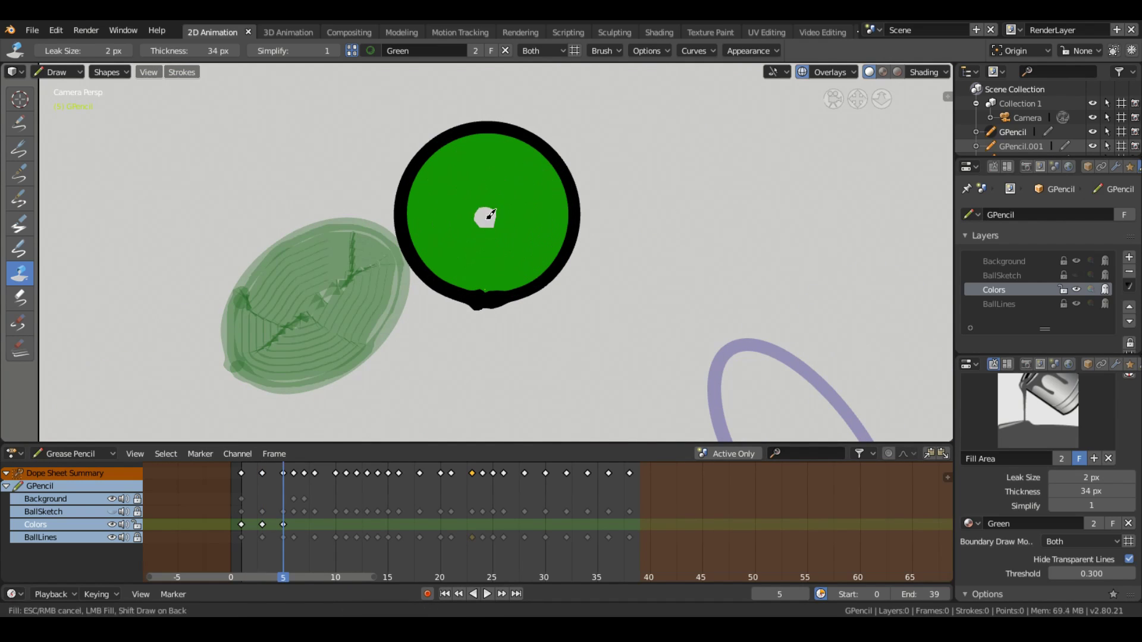
key("ctrl+z")
mouse_move(416, 160)
left_mouse_down()
mouse_move(505, 288)
mouse_move(455, 281)
left_mouse_up()
key("ctrl+z")
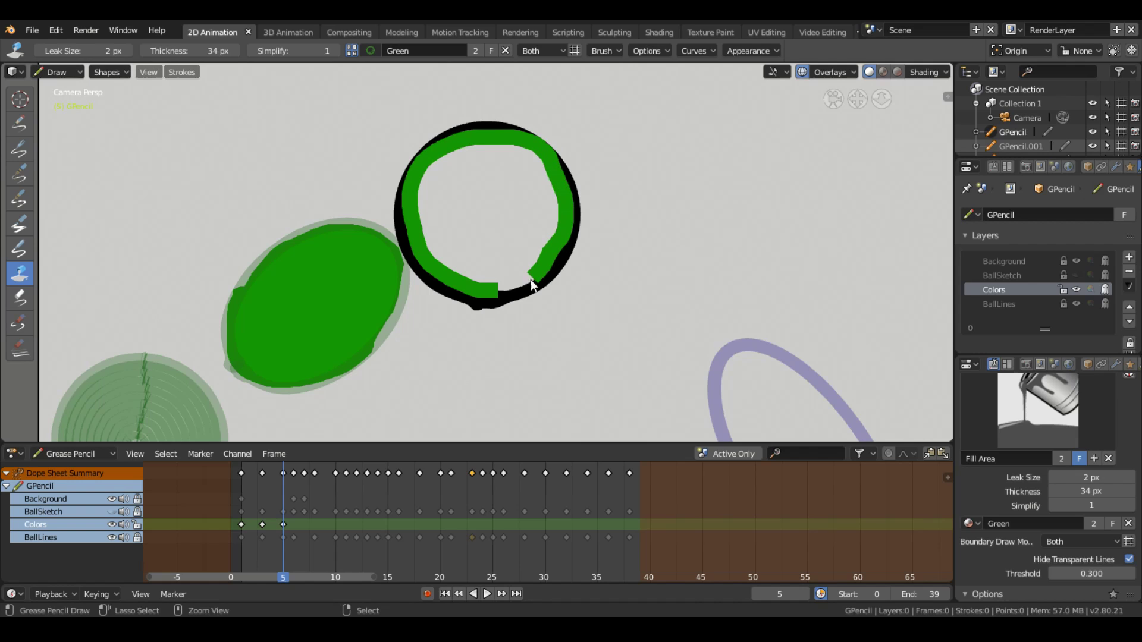
left_click(488, 216)
key("space")
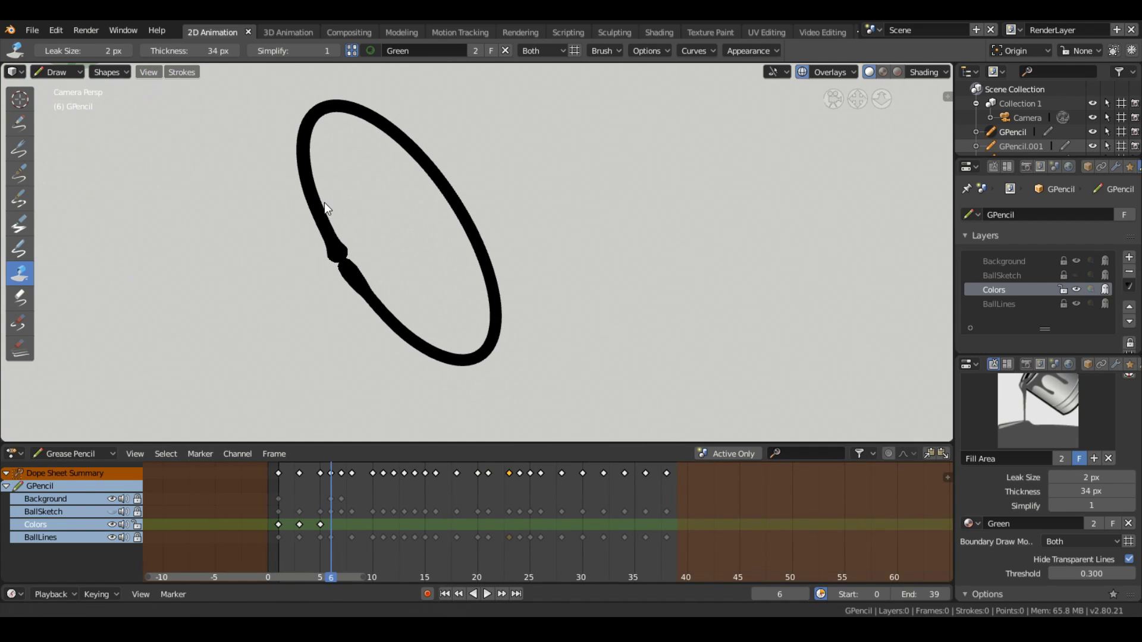
key("Home")
key("Escape")
scroll(434, 240, "up", 8)
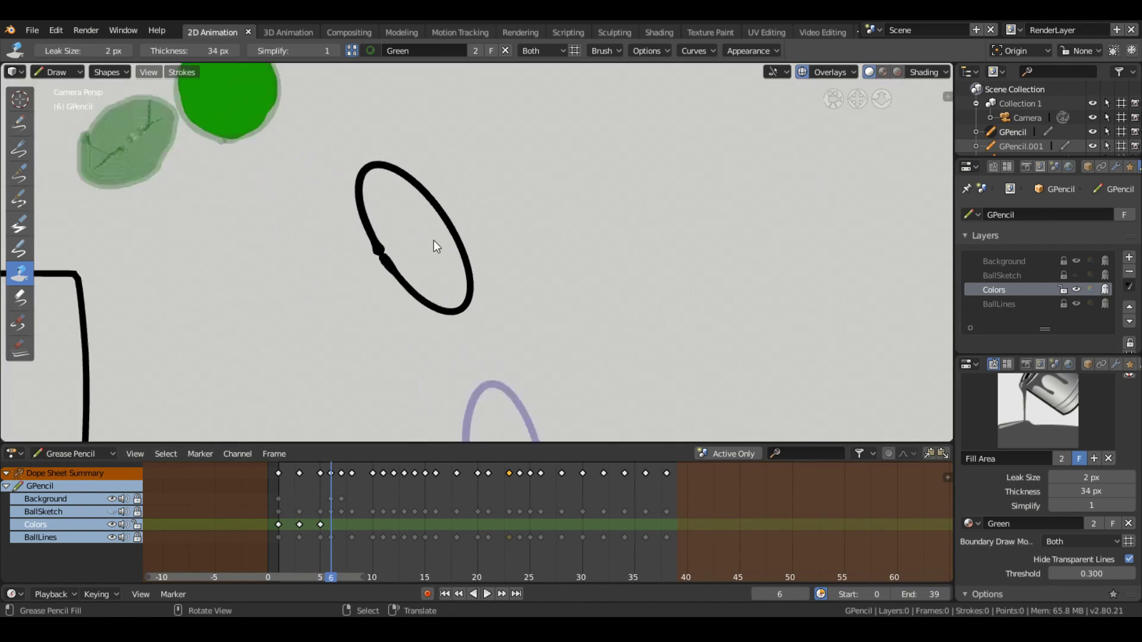
scroll(357, 197, "up", 2)
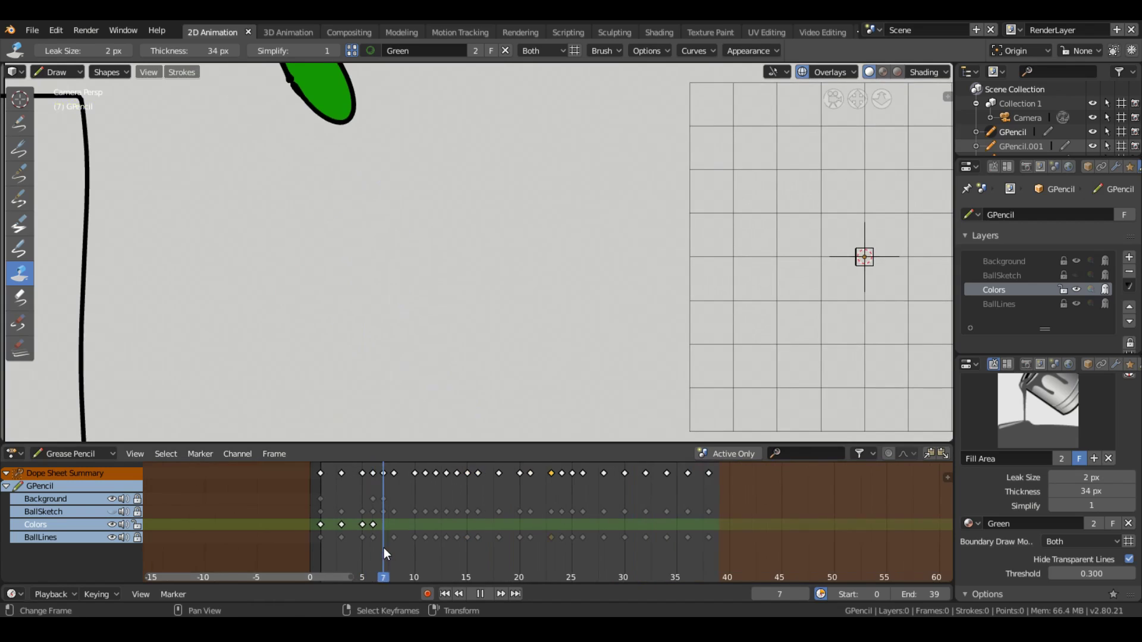
Fill the next several ball drawings green, including the squashed and stretched ovals
left_click_drag(383, 548, 395, 561)
left_click(339, 218)
left_click(419, 551)
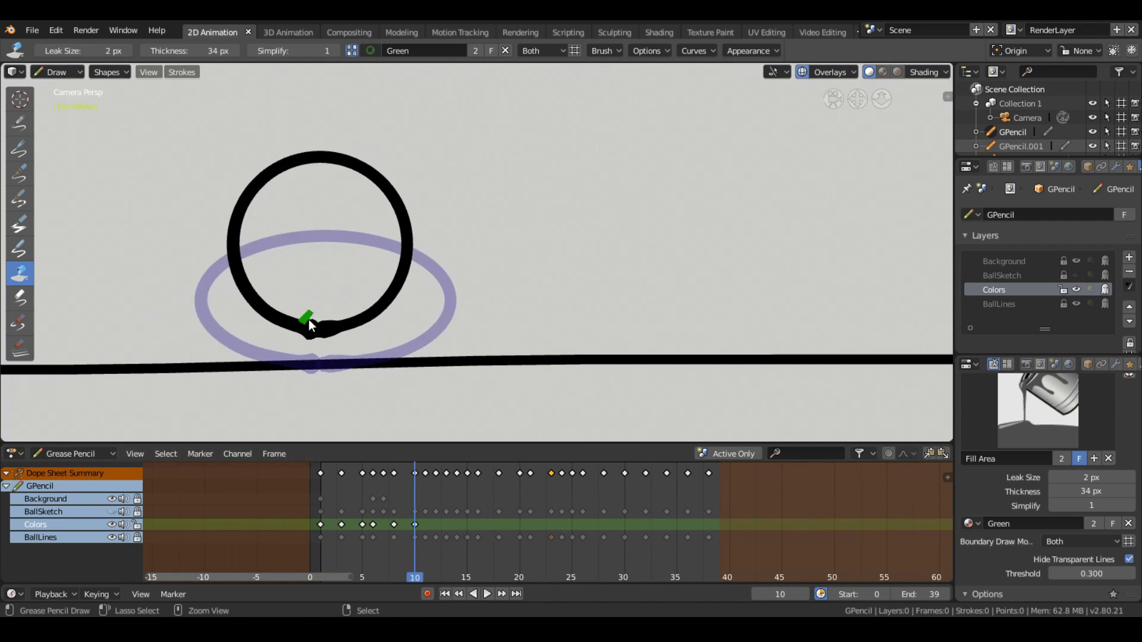
left_click(311, 242)
left_click(357, 306)
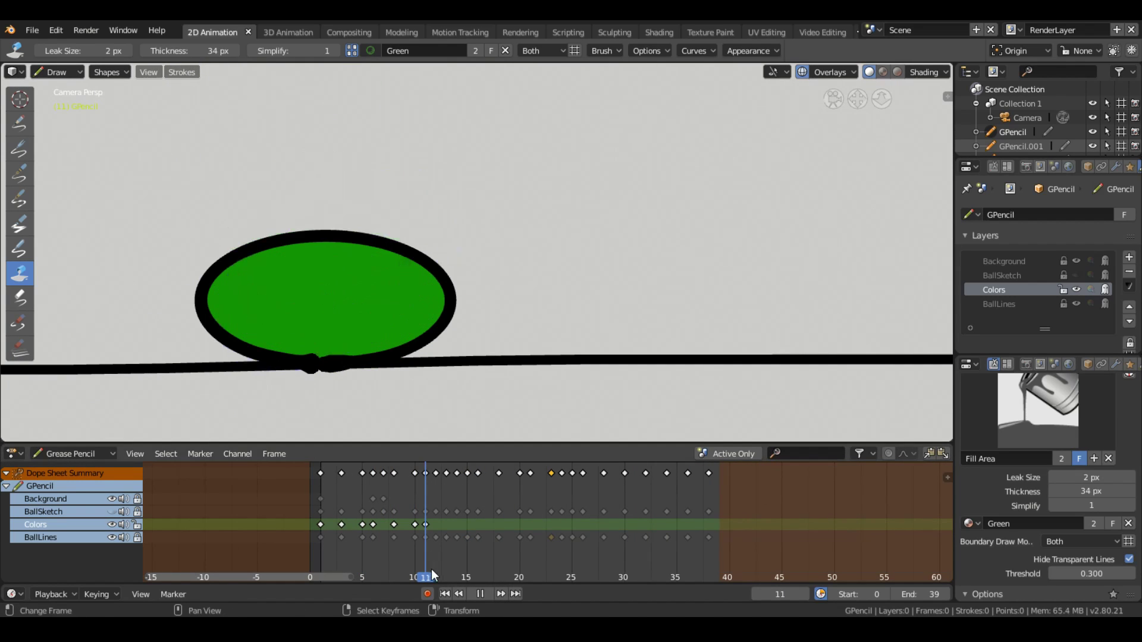
left_click(436, 569)
left_click(382, 262)
key("space")
key("space")
key("Right")
Fill the ball green on frames 13, 14 and the following drawing
left_click(375, 339)
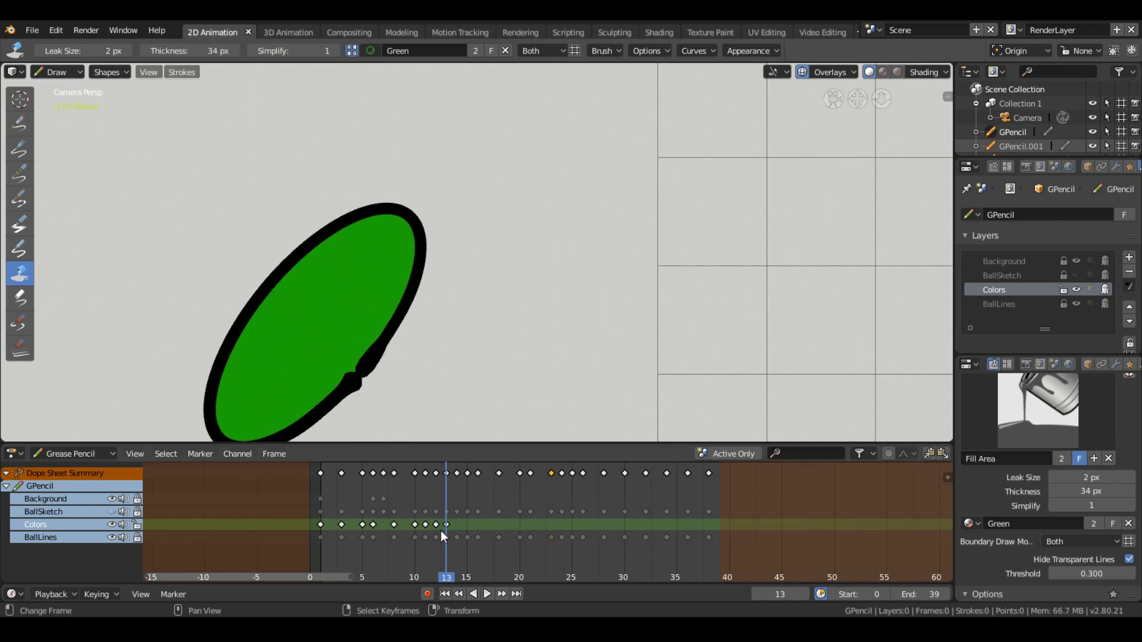
key("Right")
left_click(410, 202)
key("Right")
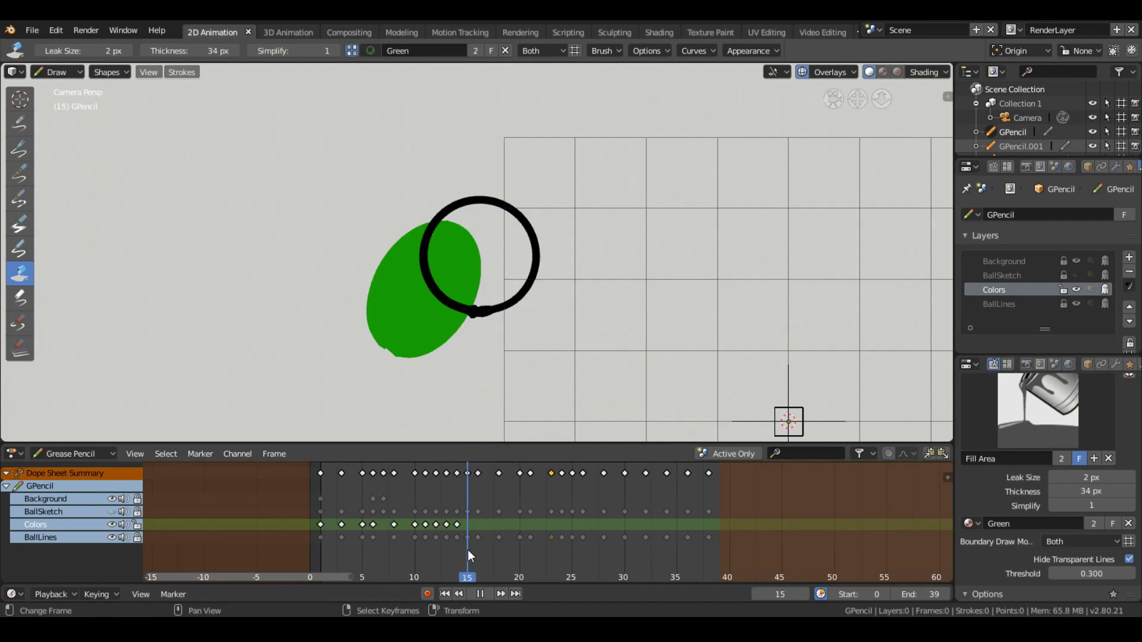
key("Up")
left_click(469, 270)
middle_click_drag(469, 271, 316, 189, "shift")
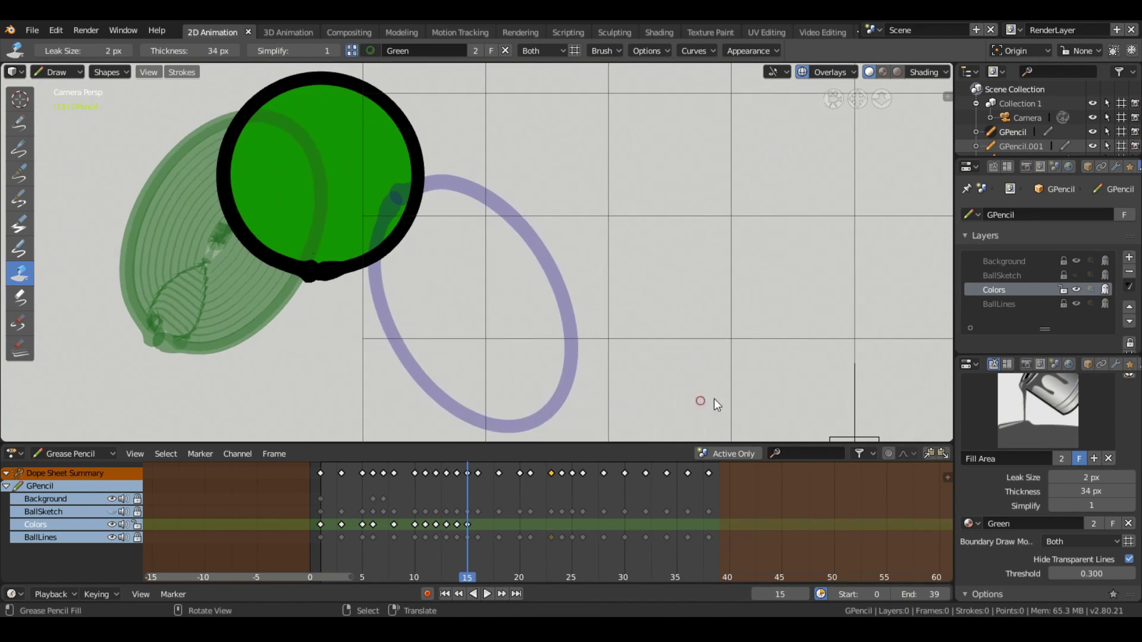
Try a green strip on the frame 16 ellipse, undo it, and replay the animation
key("Right")
middle_click_drag(398, 223, 397, 191, "shift")
mouse_move(404, 160)
left_mouse_down()
mouse_move(416, 238)
mouse_move(395, 256)
left_mouse_up()
key("ctrl+z")
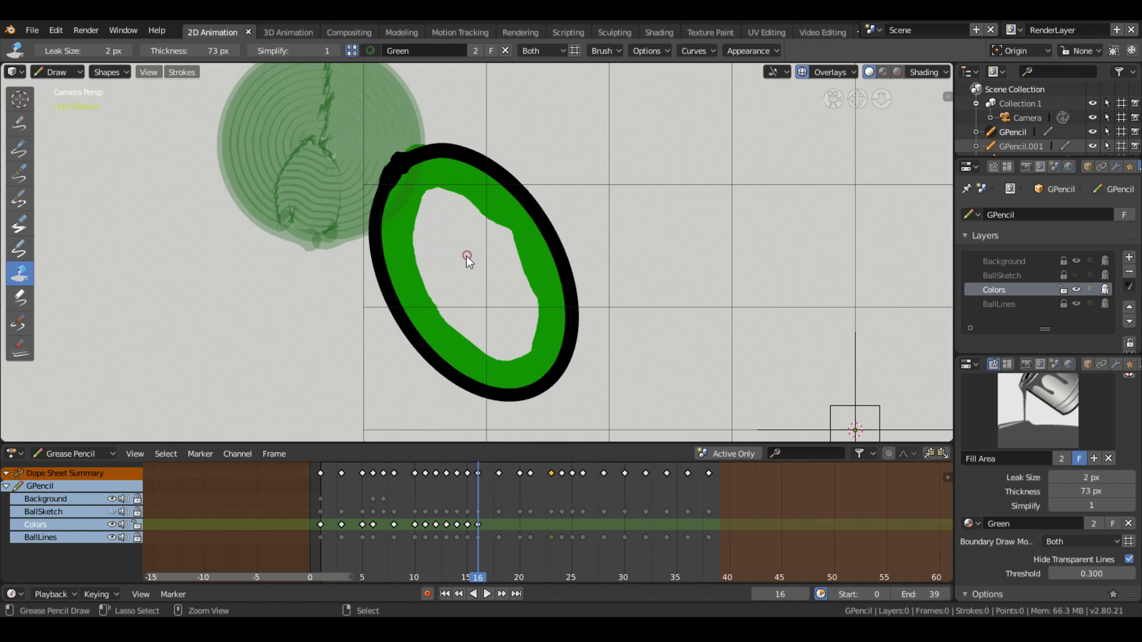
key("ctrl+z")
key("ctrl+shift+z")
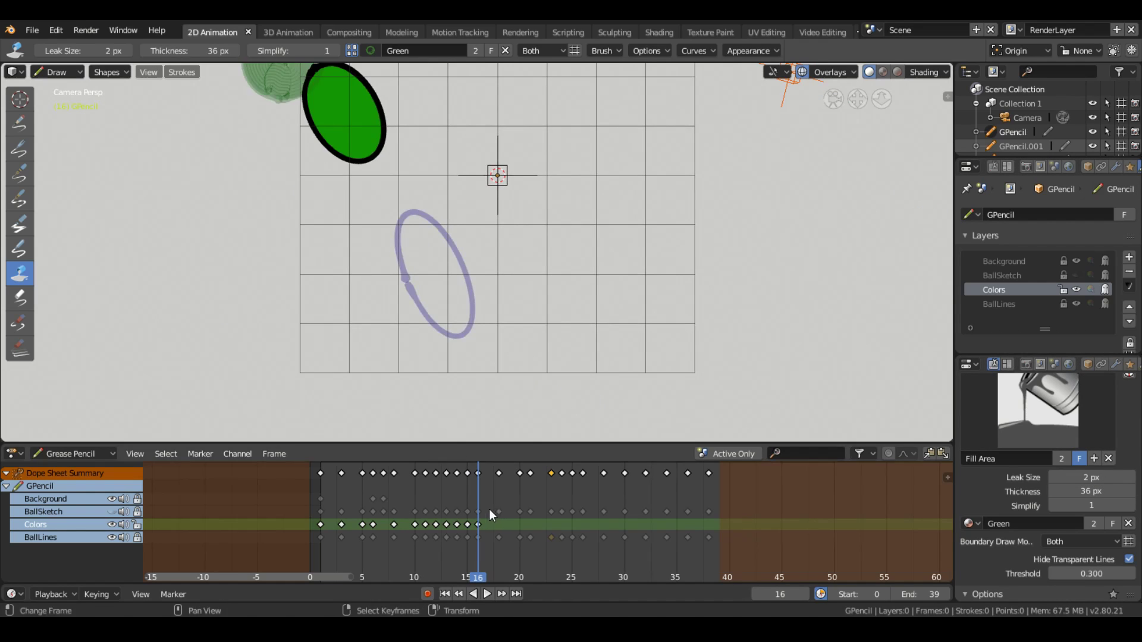
key("space")
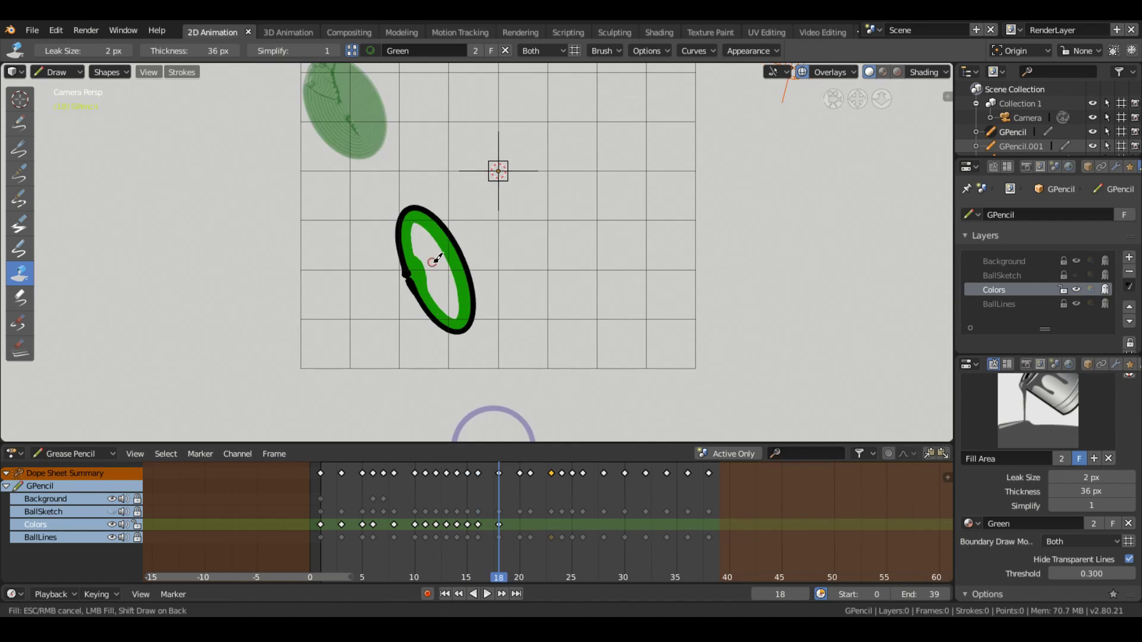
scroll(391, 323, "up", 6)
scroll(417, 273, "down", 2)
Fill the ball green on frames 20 through 25
left_click(428, 263)
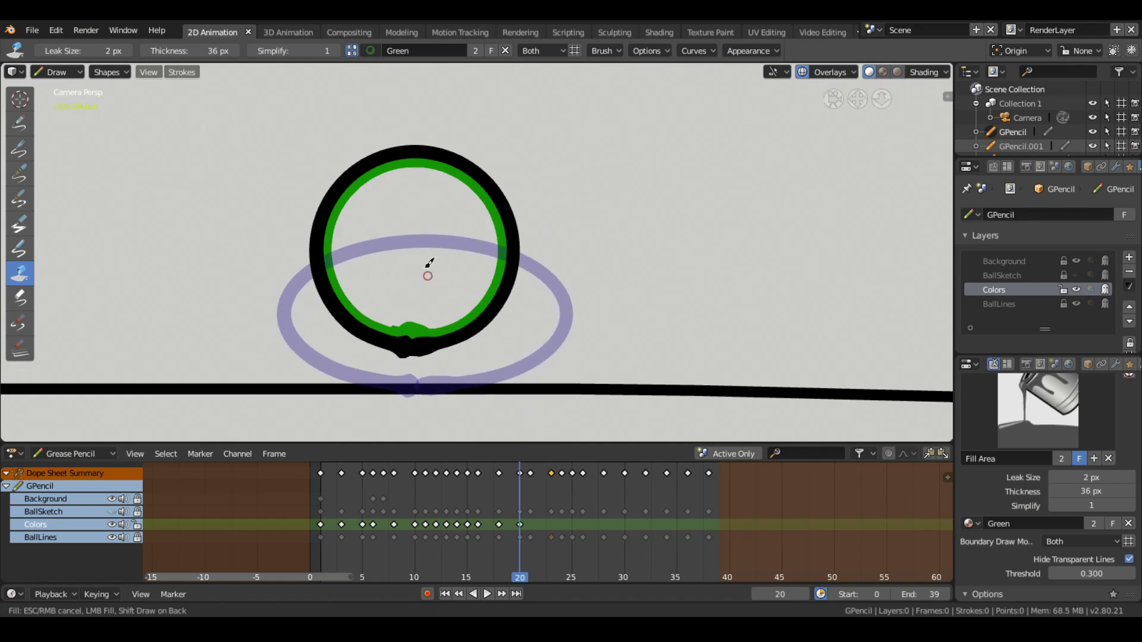
key("Right")
scroll(366, 274, "down", 1)
left_click(366, 274)
key("Up")
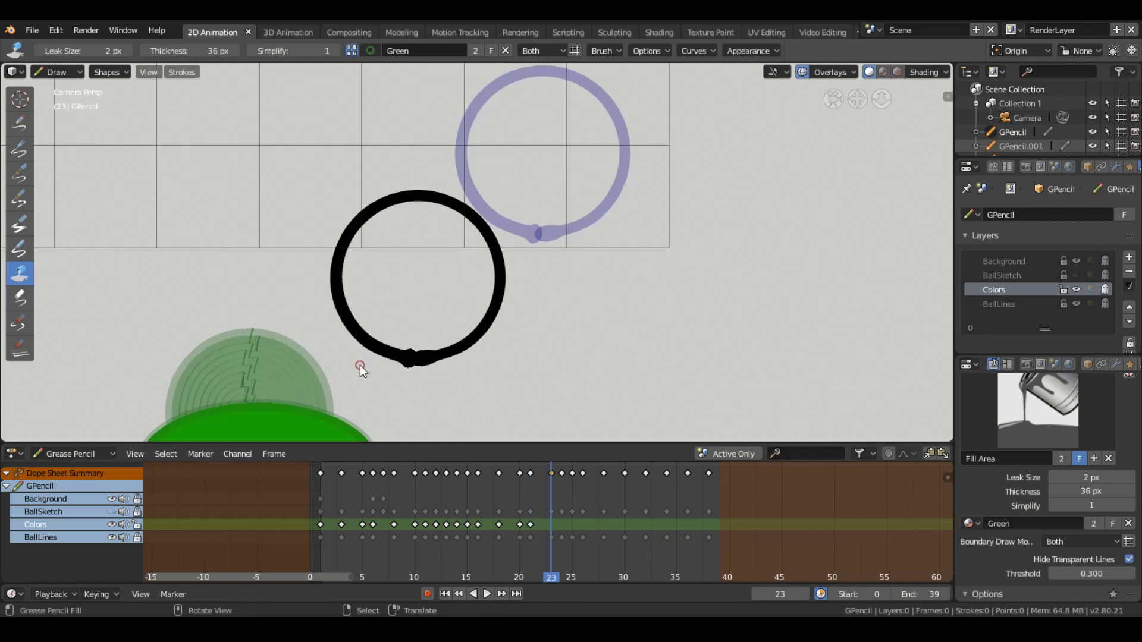
left_click(416, 272)
key("Up")
left_click(484, 262)
left_click(478, 205)
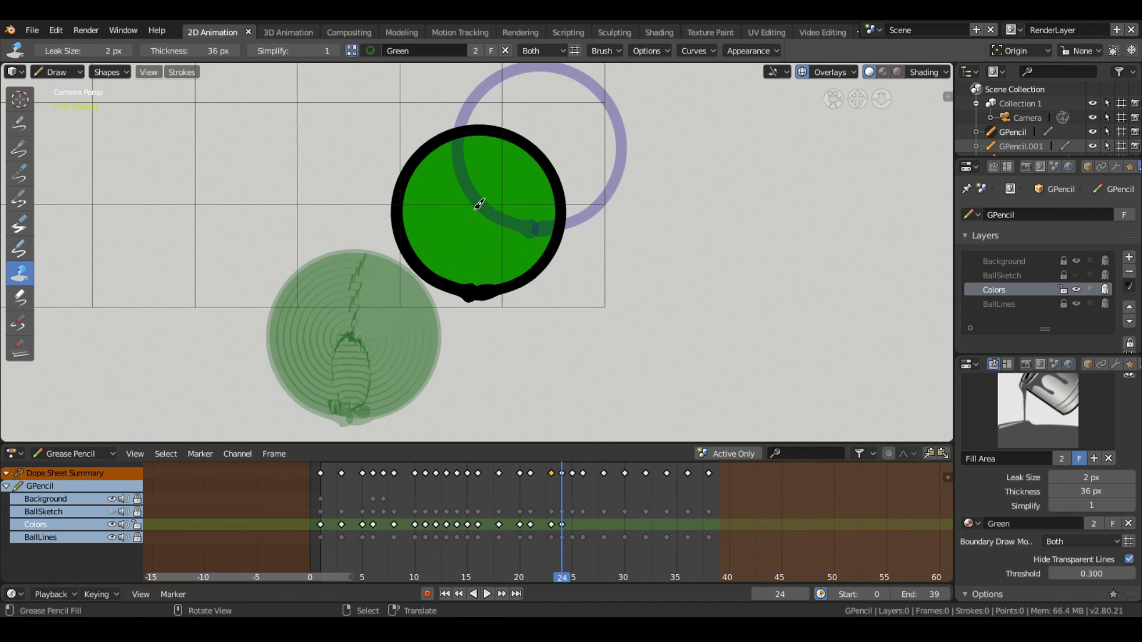
Fill the ball green on the two drawings after frame 25
key("Up")
scroll(426, 247, "down", 1)
scroll(411, 242, "up", 3)
left_click(411, 242)
key("Up")
left_click(497, 319)
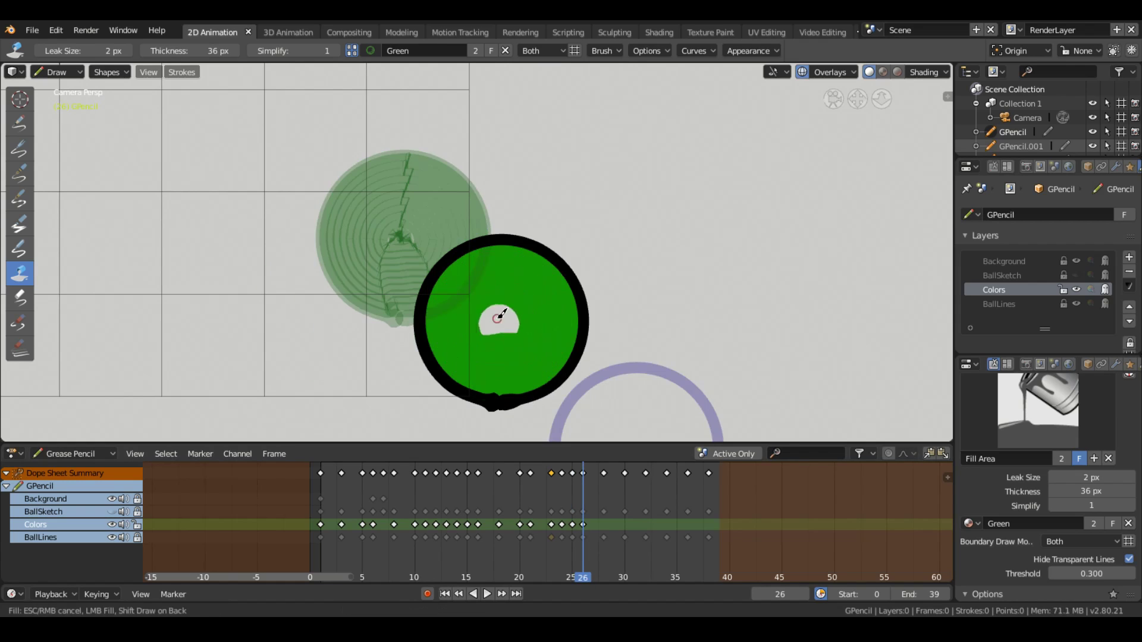
key("Up")
Fill the ball green on the drawings up to frames 30 and 32
scroll(461, 333, "up", 2)
left_click(421, 207)
key("Up")
left_click(471, 267)
key("Up")
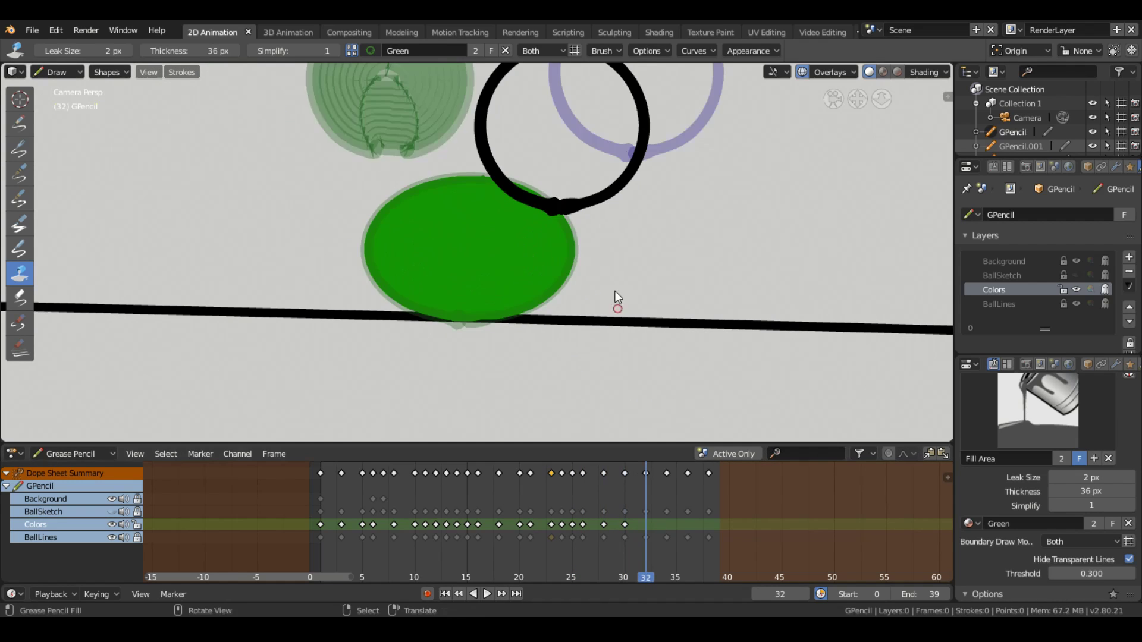
left_click(561, 133)
Fill the ball green on frames 34 through 36 and the final bounce drawing
scroll(408, 236, "up", 2)
scroll(409, 236, "up", 1)
key("Up")
left_click(520, 362)
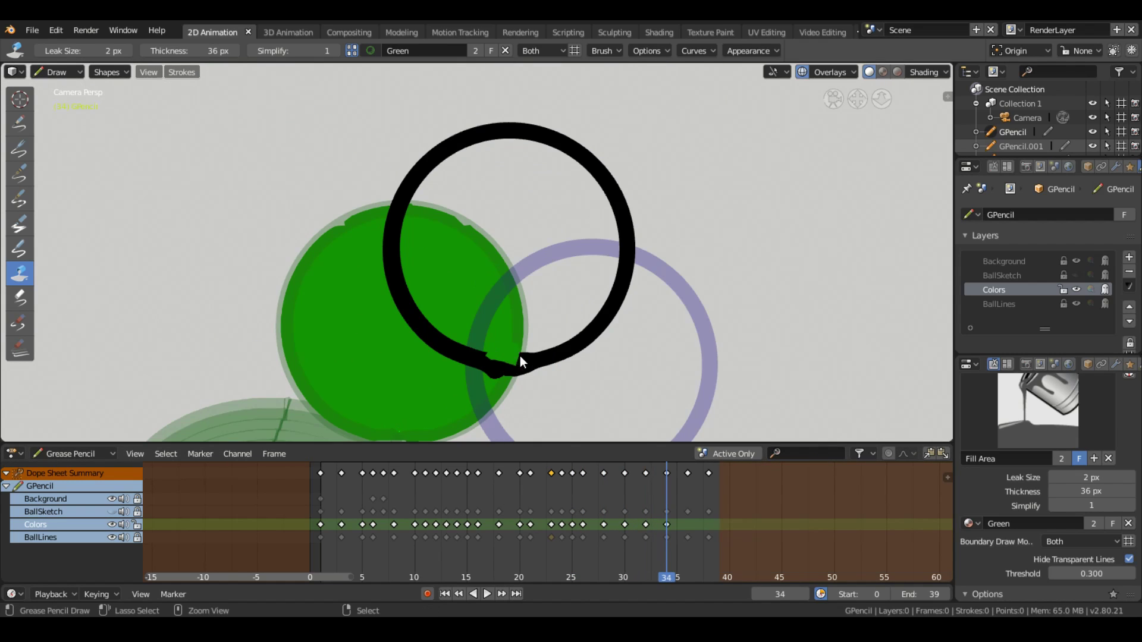
left_click(497, 248)
key("Up")
left_click(446, 319)
left_click(452, 172)
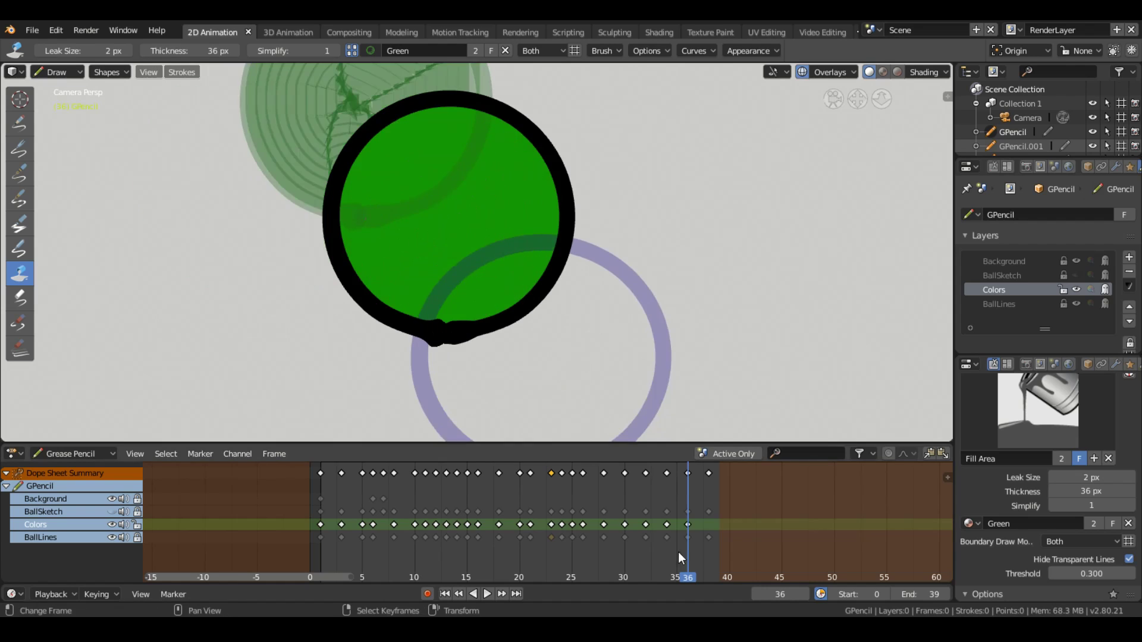
key("Up")
left_click(494, 297)
scroll(504, 223, "down", 3)
scroll(357, 226, "down", 3)
Play the bounce animation in camera view to check the green ball
key("KP_0")
key("space")
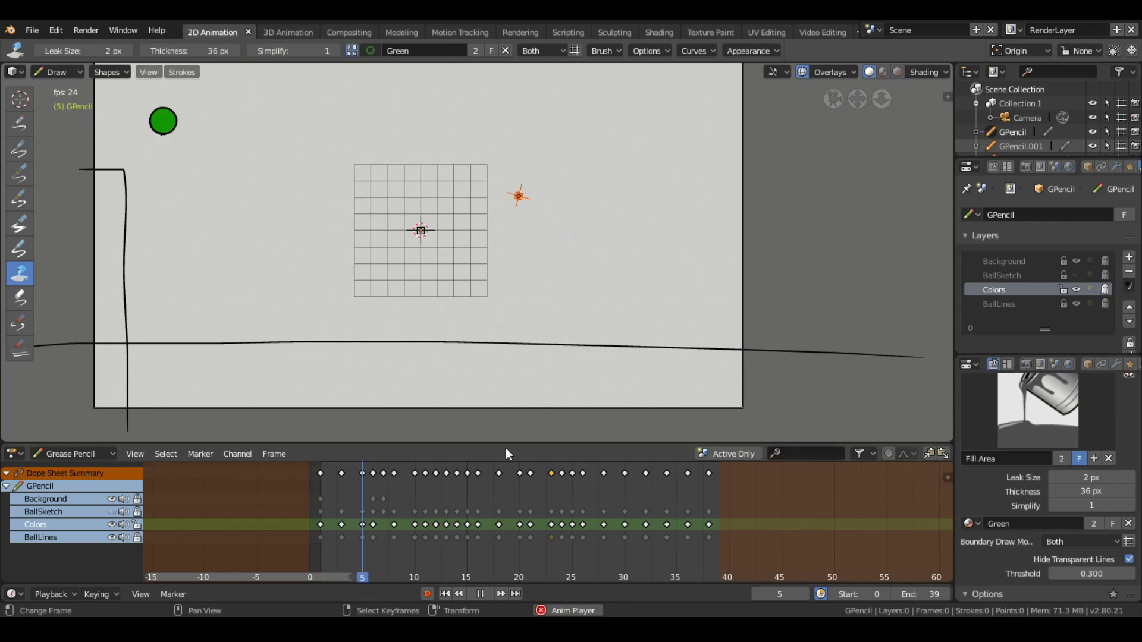
scroll(1015, 112, "down", 3)
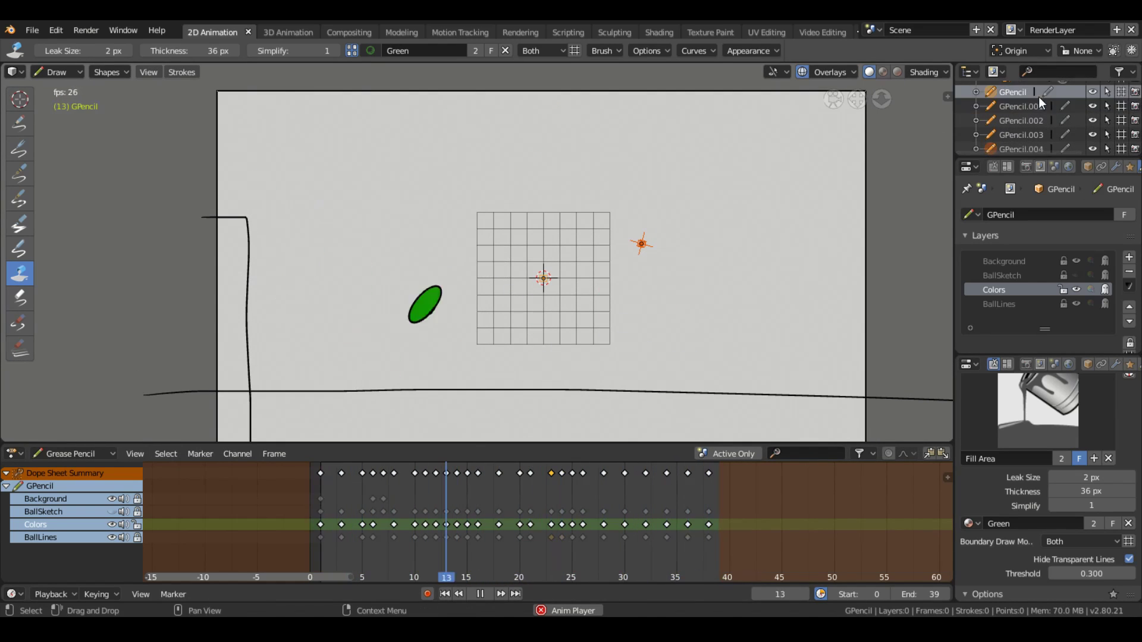
key("space")
Delete the GPencil.001 and GPencil.002 duplicates and make the original GPencil active again
left_click(1017, 119)
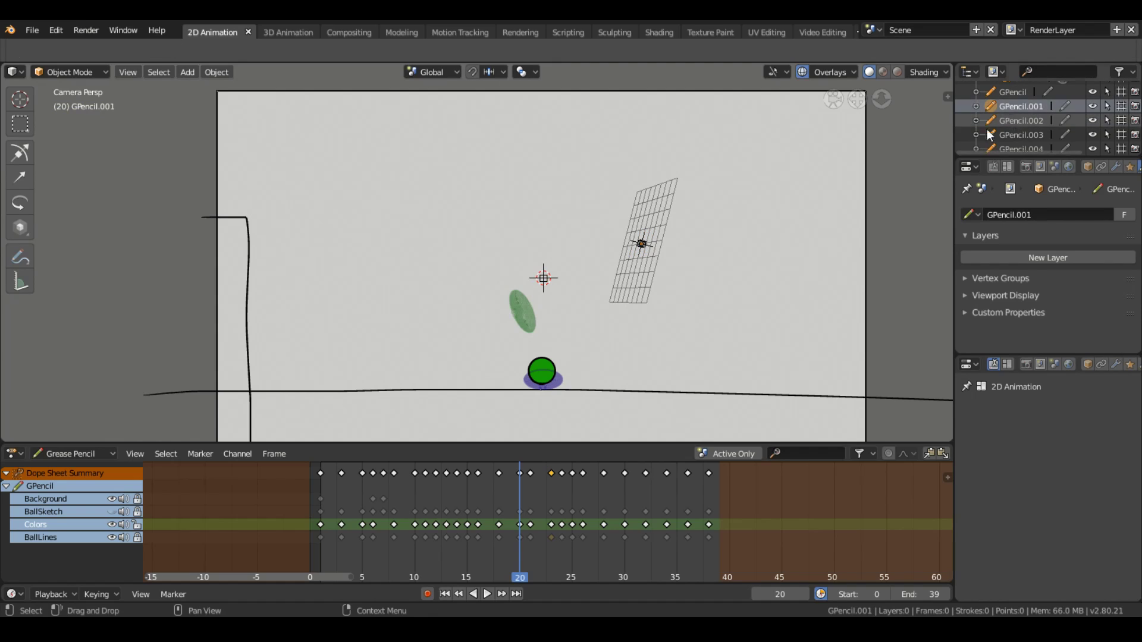
key("Delete")
left_click(1005, 132)
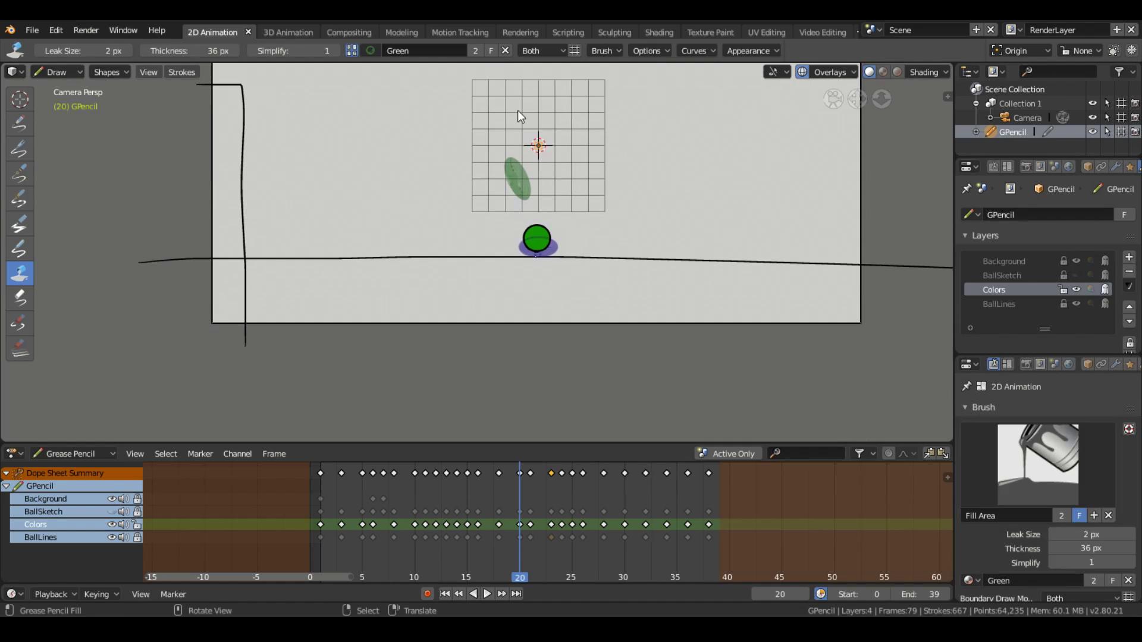
key("space")
Enter Edit Mode with point selection and move a point on the building's vertical stroke
left_click(57, 72)
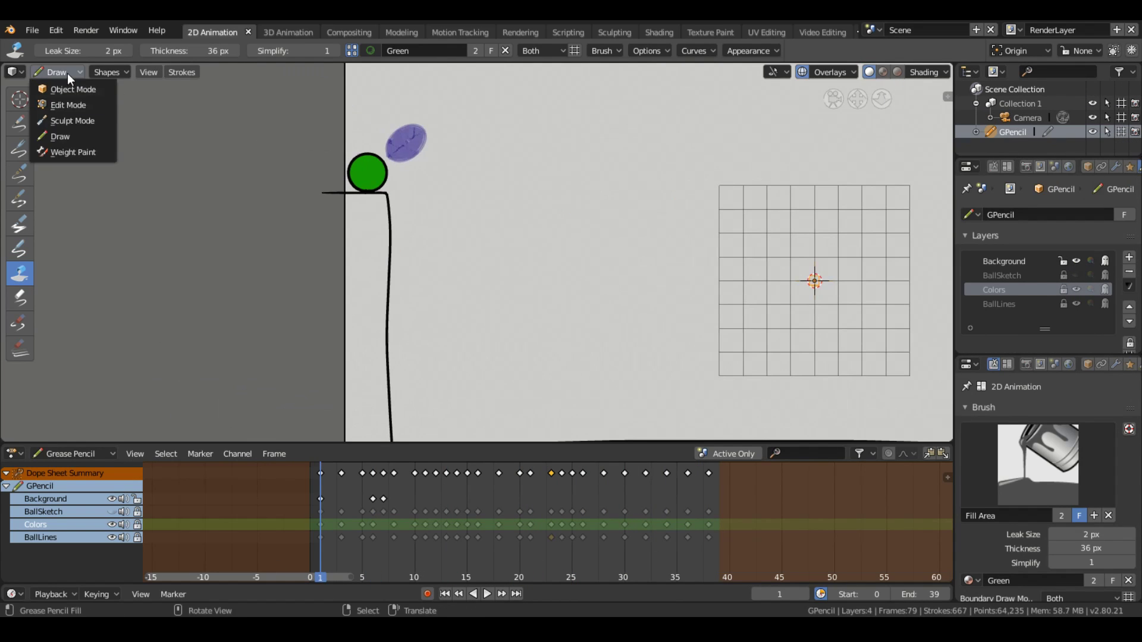
left_click(60, 120)
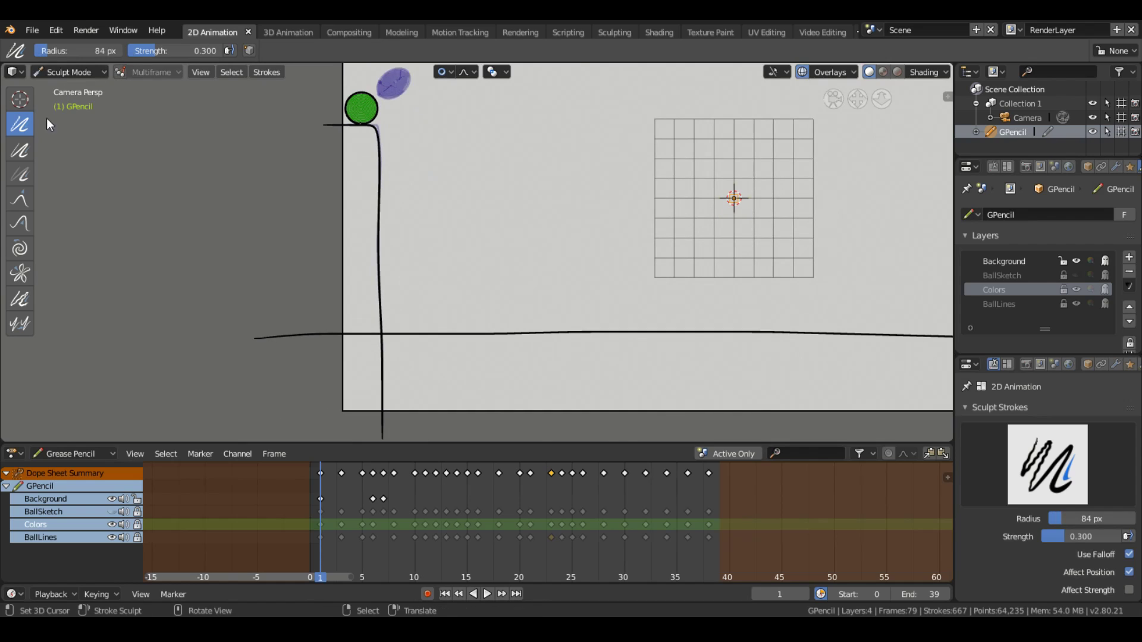
key("Tab")
left_click(24, 306)
left_click(20, 177)
scroll(438, 258, "up", 5)
left_click(438, 258)
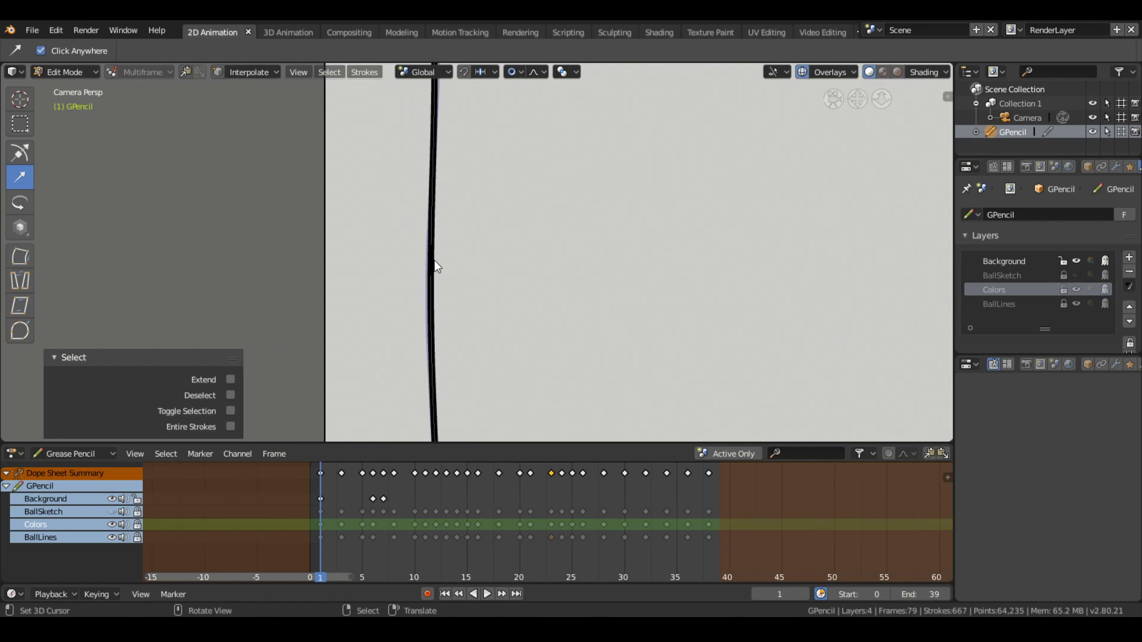
left_click_drag(434, 259, 487, 249)
scroll(467, 256, "down", 2)
left_click(386, 498)
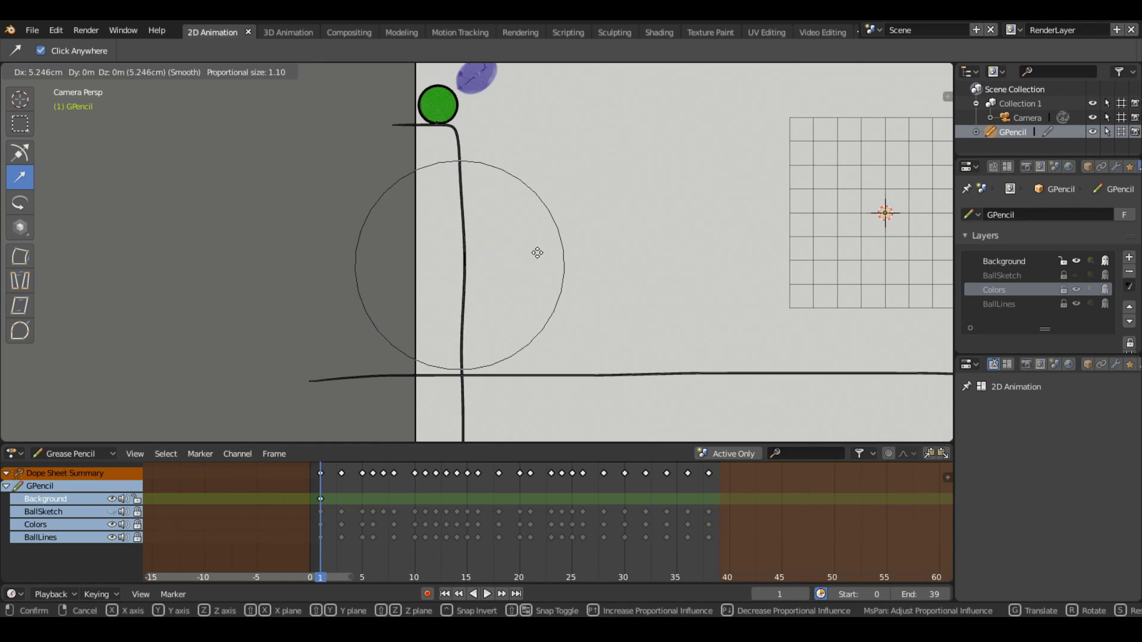
Bend the ground line by moving one of its points with proportional falloff
left_click(459, 340)
left_click_drag(463, 347, 509, 324)
scroll(509, 324, "down", 3)
mouse_move(689, 312)
left_mouse_down()
mouse_move(689, 301)
mouse_move(714, 310)
left_mouse_up()
left_click(441, 195)
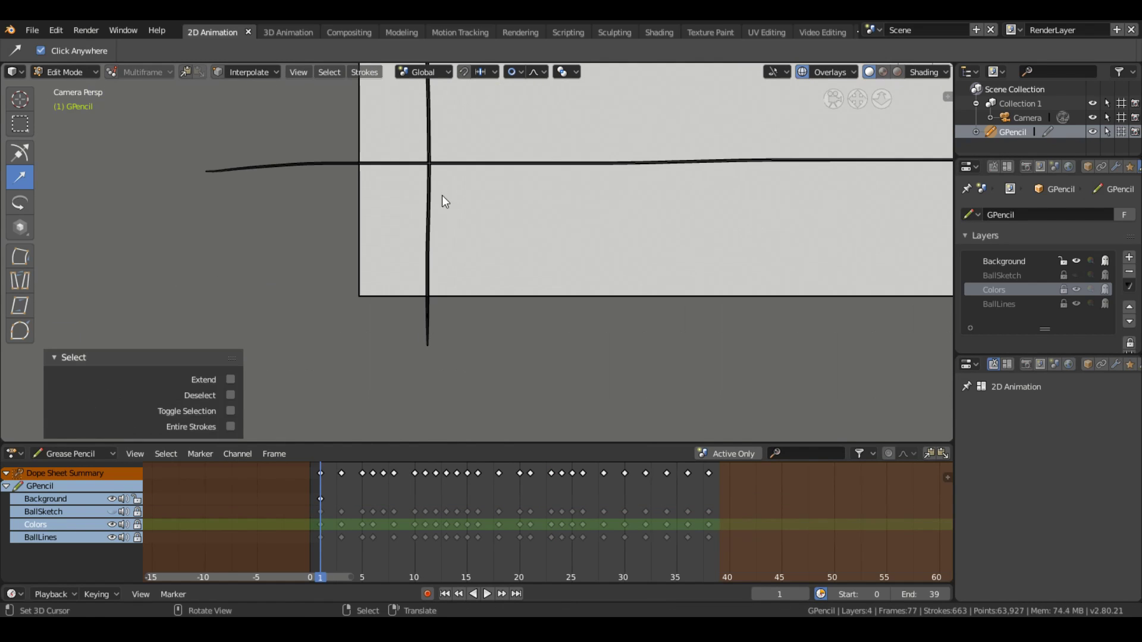
scroll(459, 196, "up", 3)
Delete the vertical stroke's points that overhang below the ground line, keeping the ground line intact
left_click(455, 270)
key("x")
left_click(473, 233)
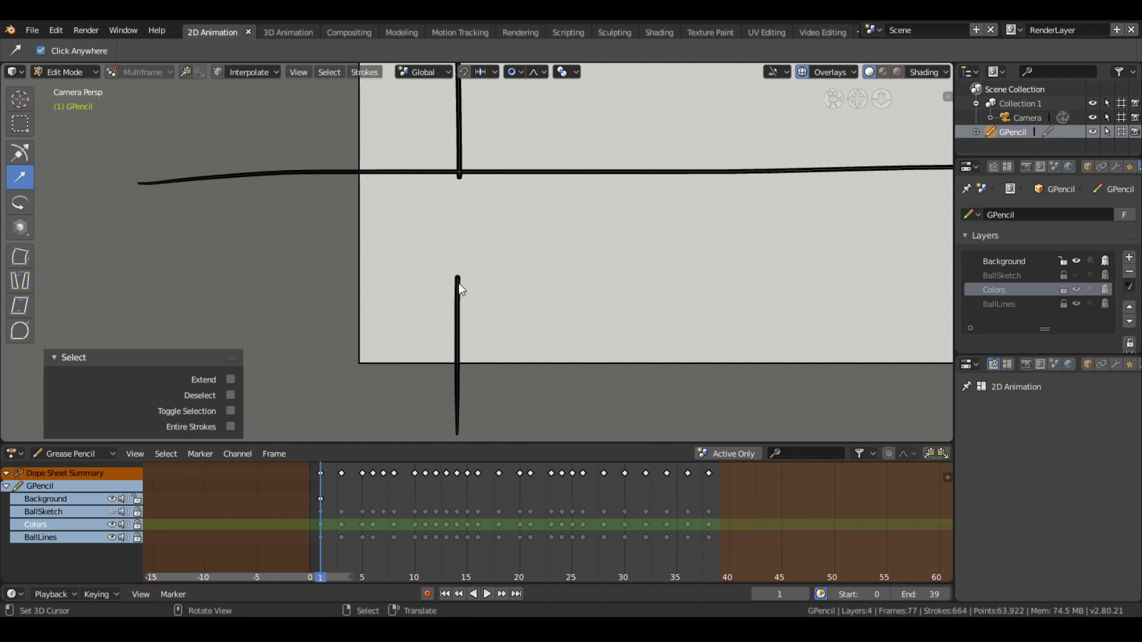
key("x")
left_click(475, 331)
left_click(409, 253)
key("x")
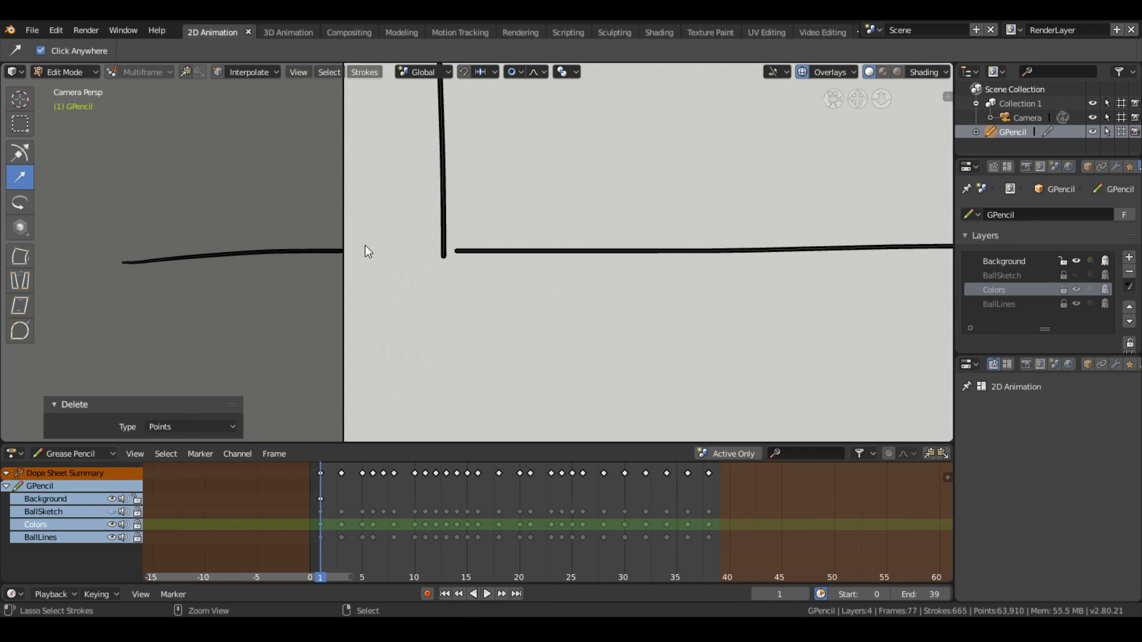
key("ctrl+z")
Move the building's bottom corner down on Z and put the Colors layer at the top
key("g")
key("z")
left_click(469, 215)
scroll(470, 214, "down", 5)
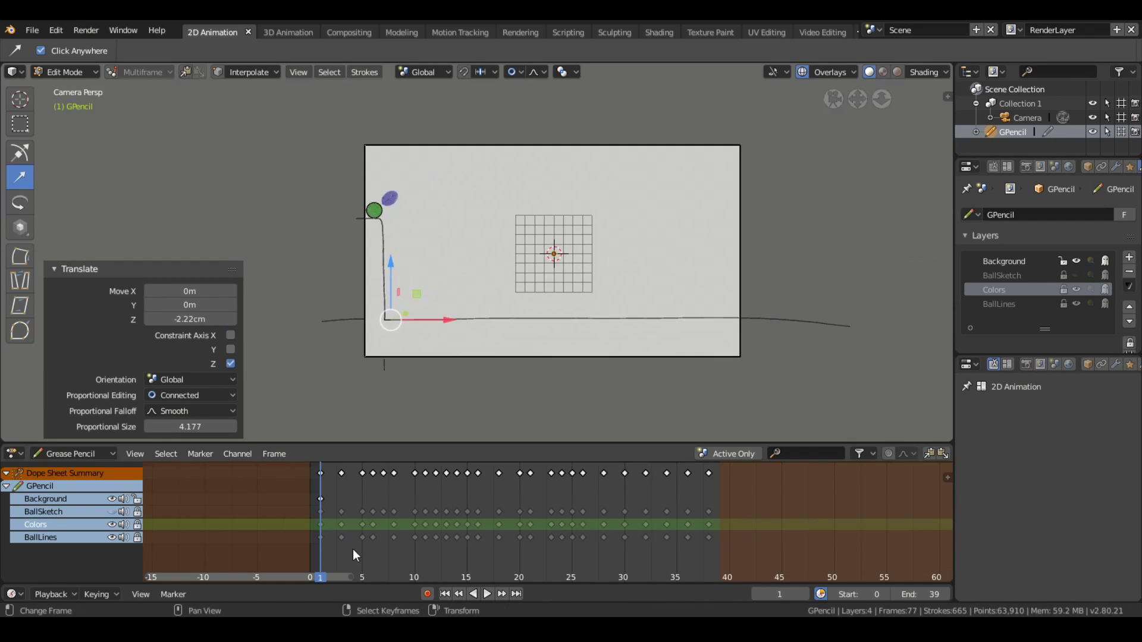
key("Escape")
scroll(479, 273, "up", 3)
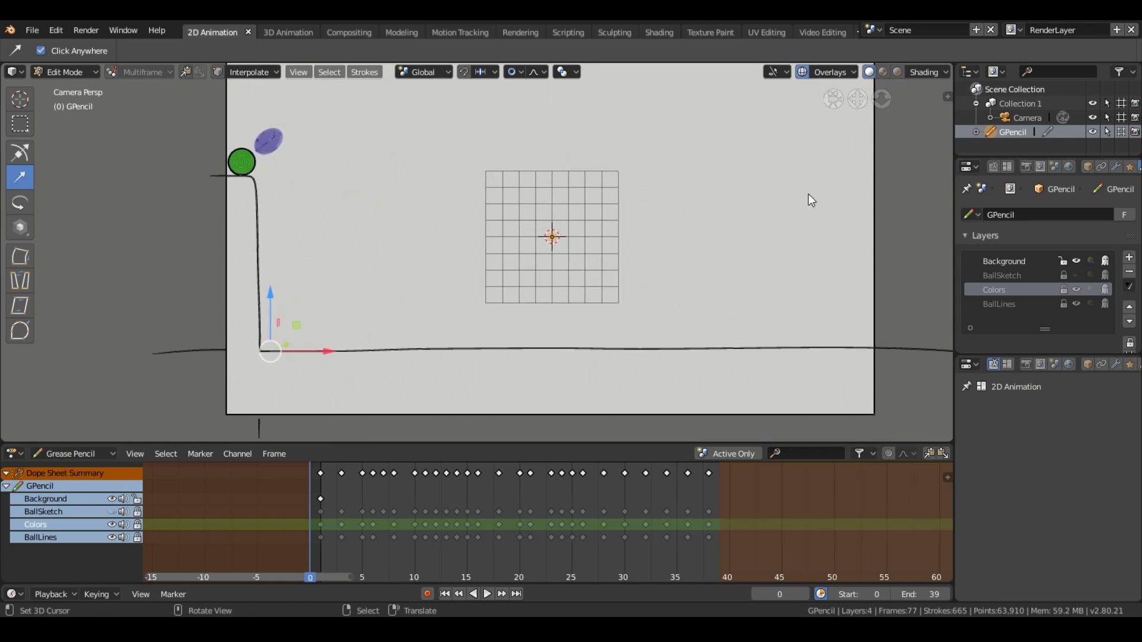
left_click(1128, 307)
key("Right")
Set up the Sky layer and blue material, remove a stray stroke, and set brush radius 500 px
scroll(353, 307, "up", 2)
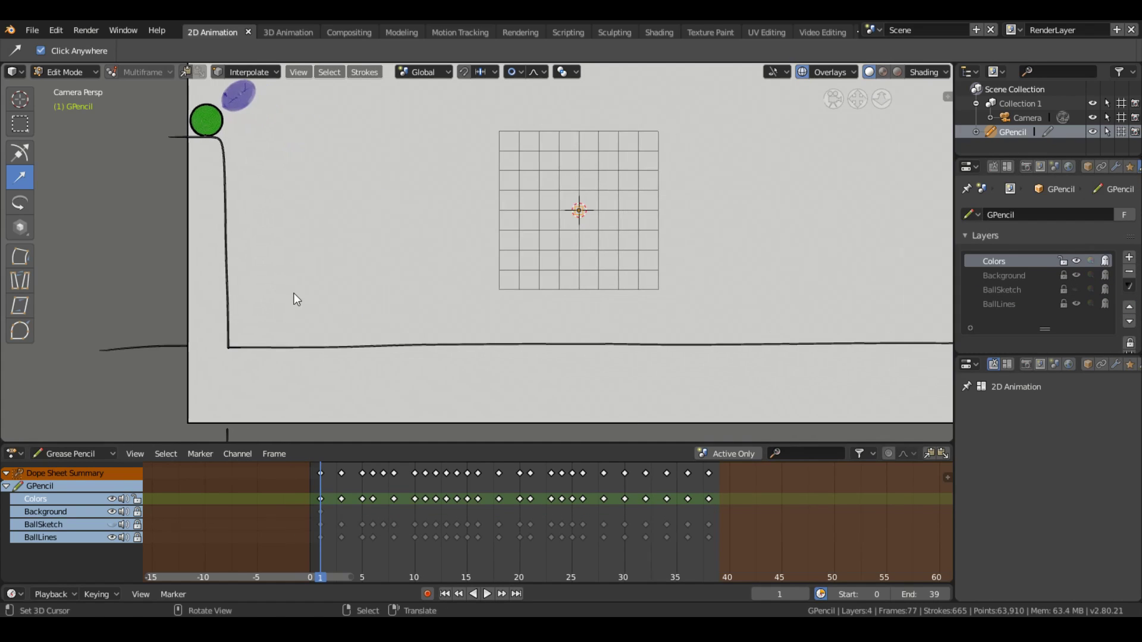
middle_click_drag(293, 293, 273, 280, "shift")
left_click_drag(954, 238, 907, 238)
left_click(1109, 166)
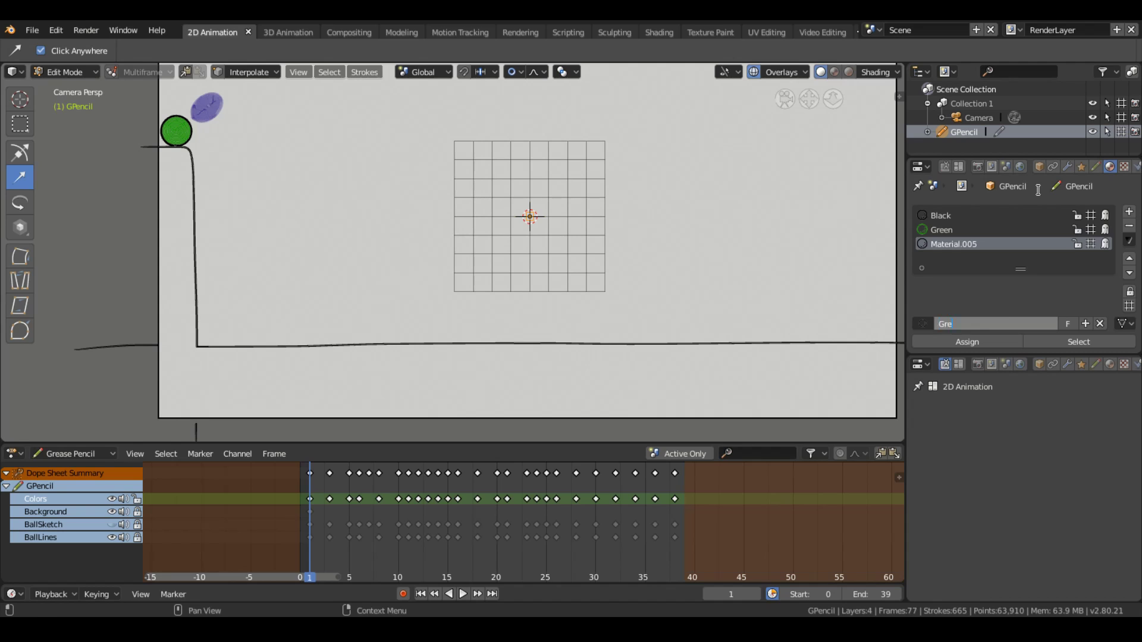
scroll(605, 242, "down", 2)
left_click(945, 167)
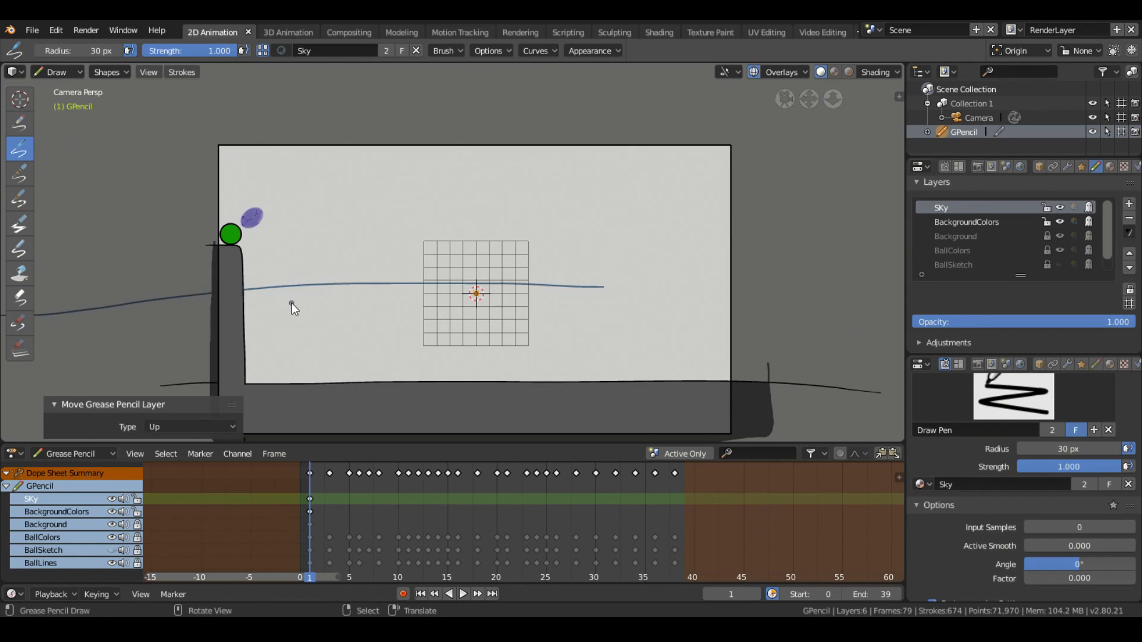
key("ctrl+z")
key("ctrl+z")
left_click_drag(1047, 448, 1094, 448)
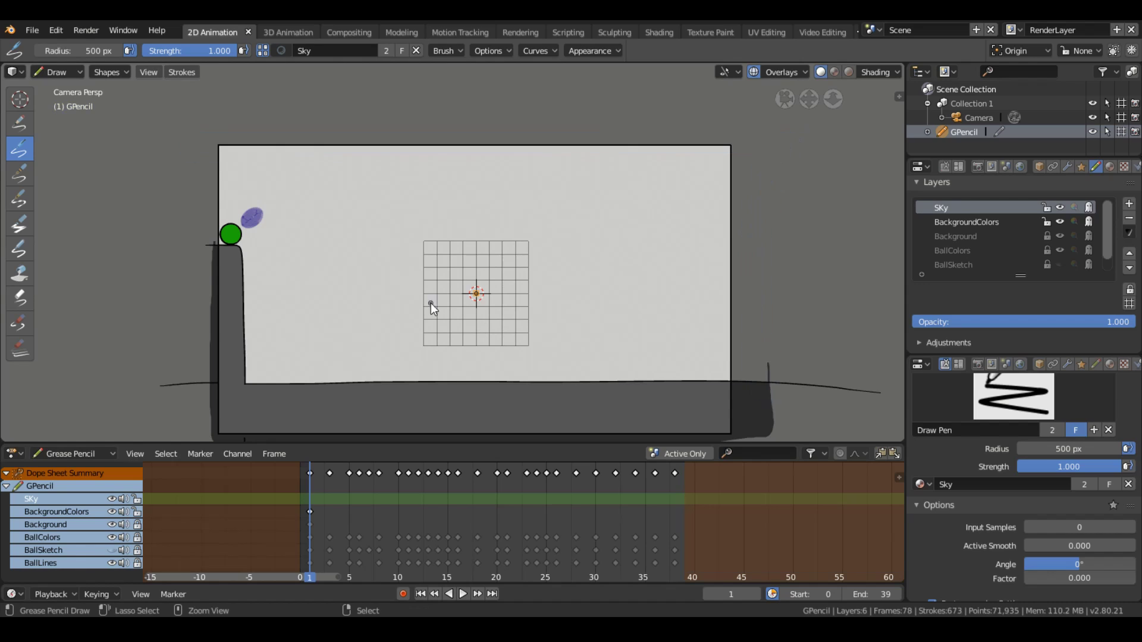
scroll(1068, 478, "up", 2)
Fill the camera frame with blue sky inside a thick boundary, then reduce thickness to 352 px
left_click(19, 274)
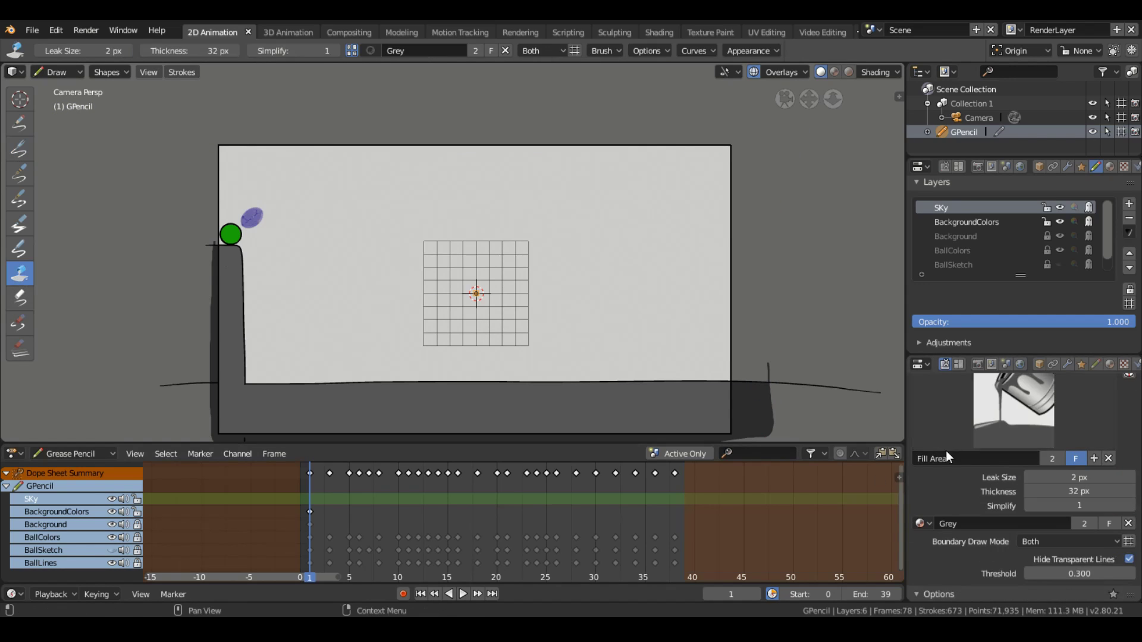
left_click(737, 417)
key("ctrl+z")
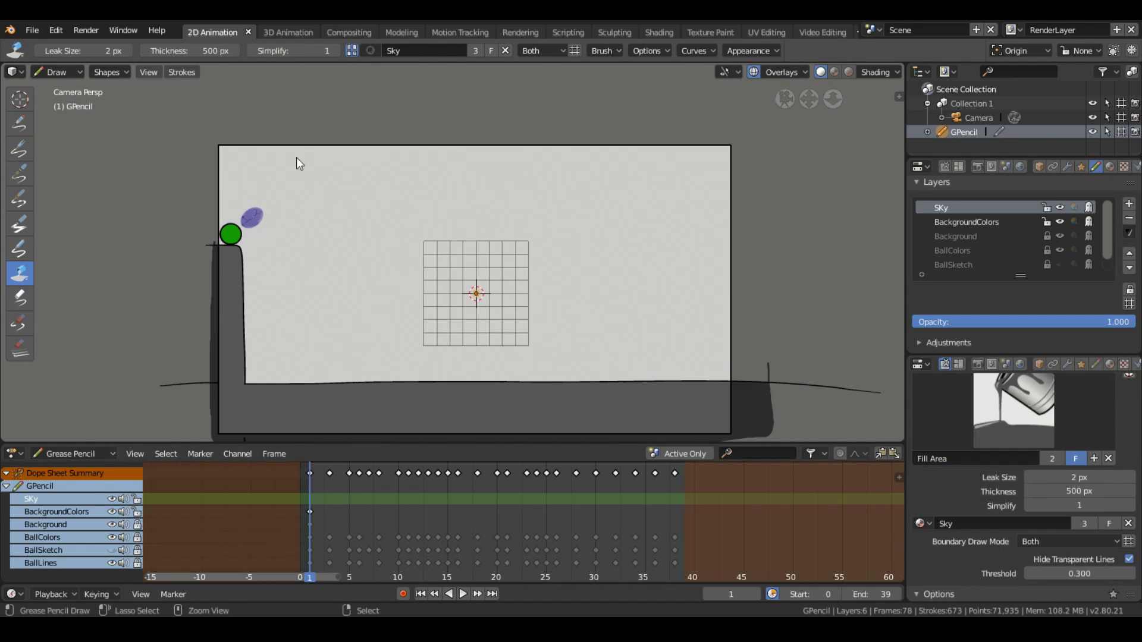
left_click_drag(217, 152, 729, 413)
left_click(365, 236)
left_click_drag(1079, 492, 1053, 491)
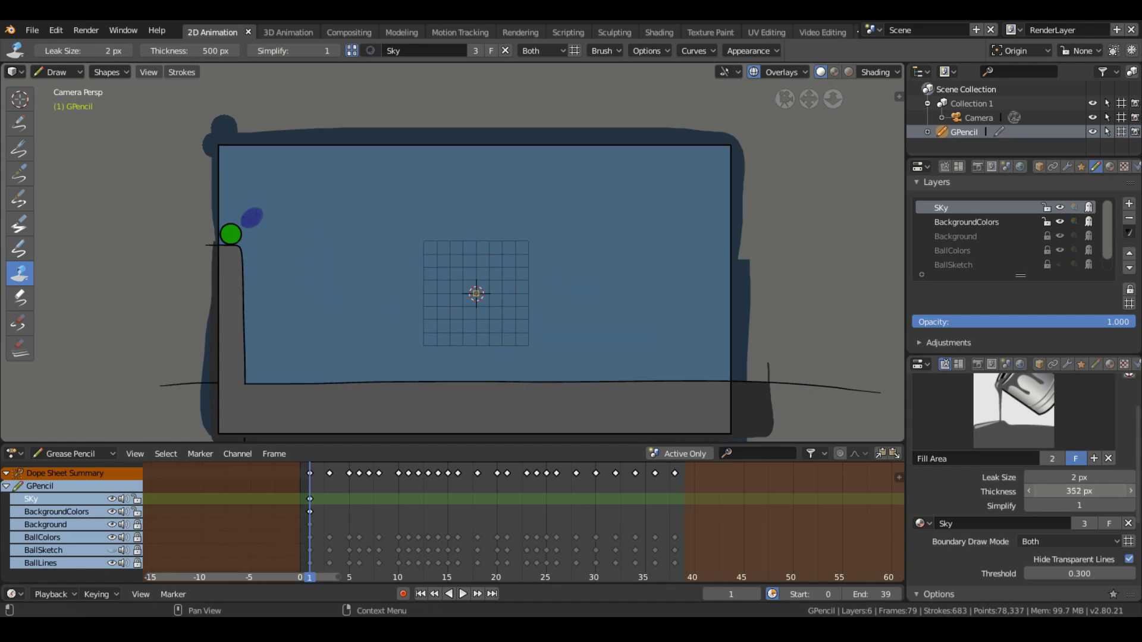
key("Home")
Play back the animation with the blue sky and return to the Draw pen
left_click(463, 594)
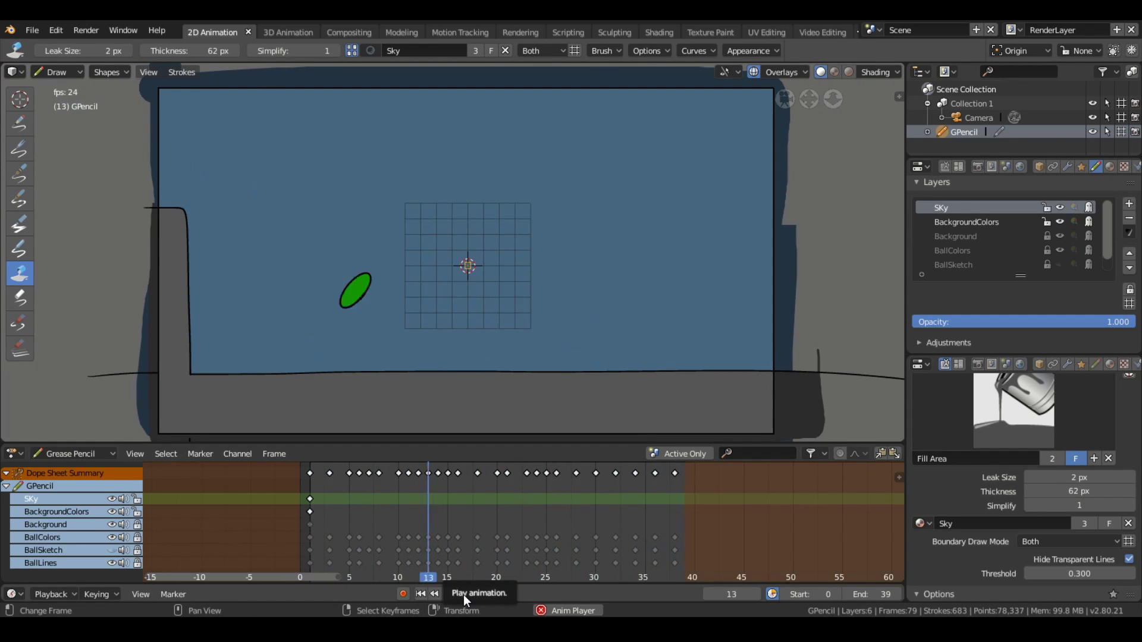
left_click(455, 594)
key("Escape")
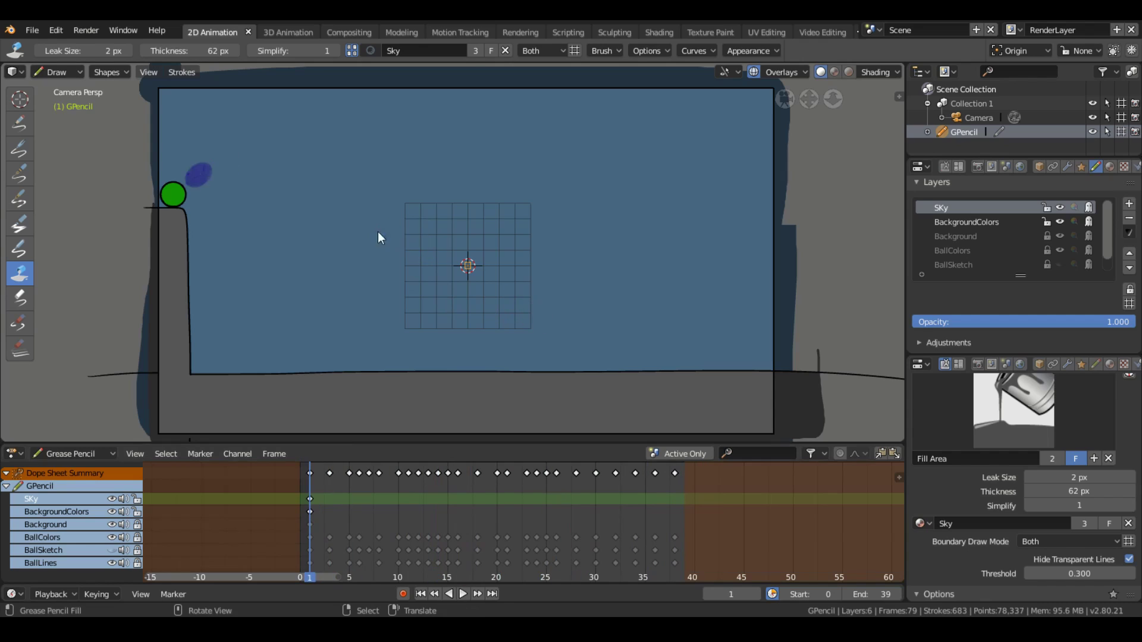
key("d")
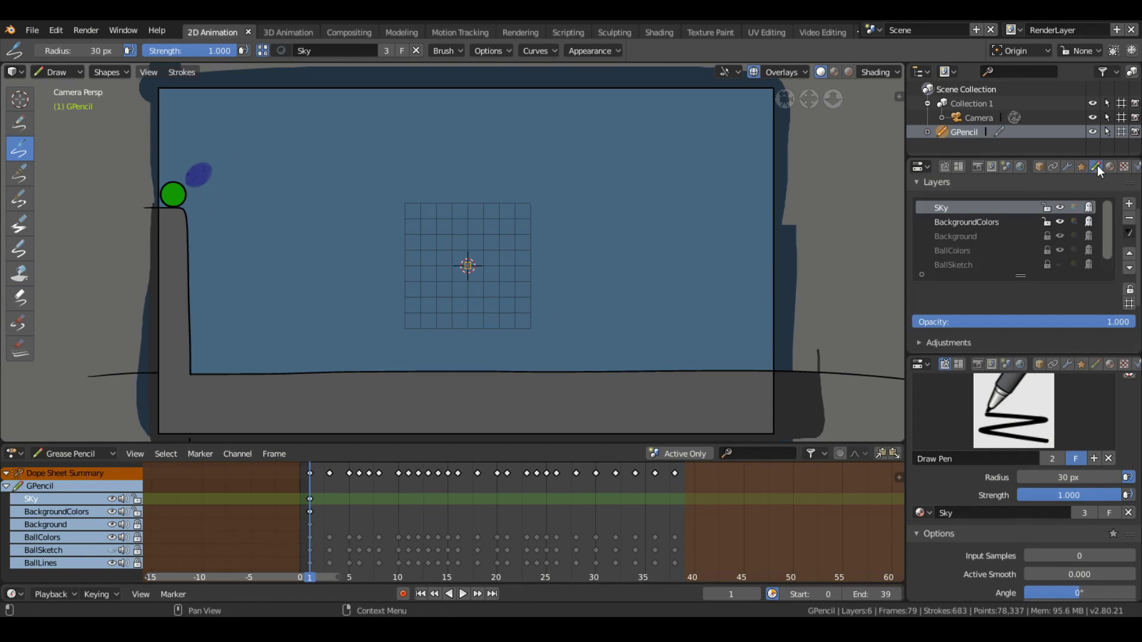
left_click(1081, 166)
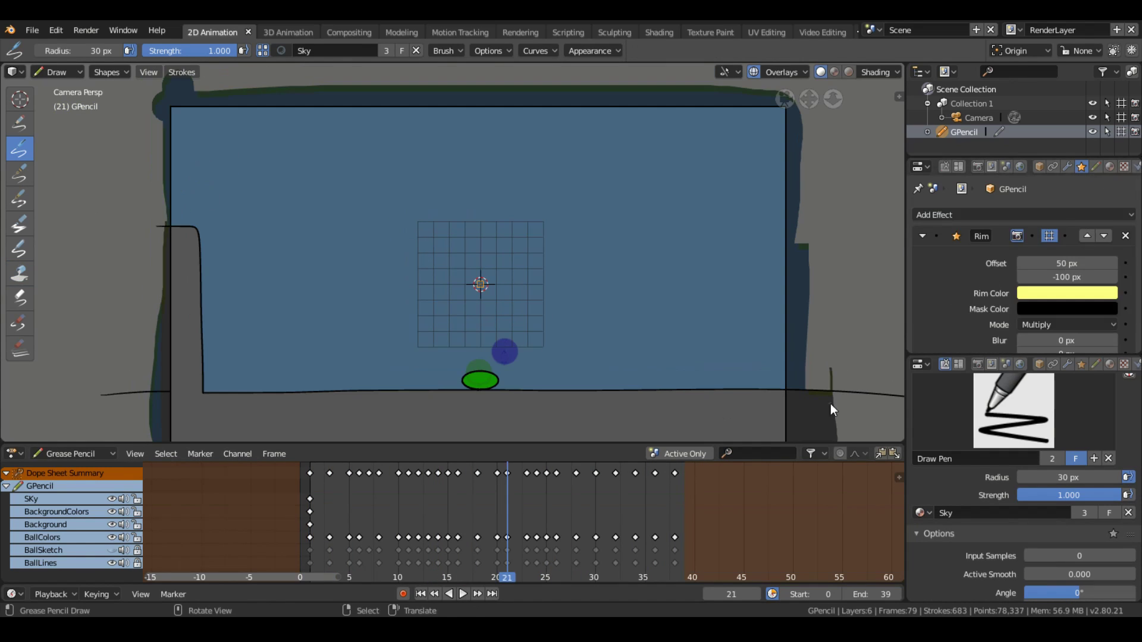
Hide the Sky grease pencil layer and return to the effect settings
left_click(1023, 215)
left_click(1096, 167)
left_click(1049, 211)
left_click(1081, 166)
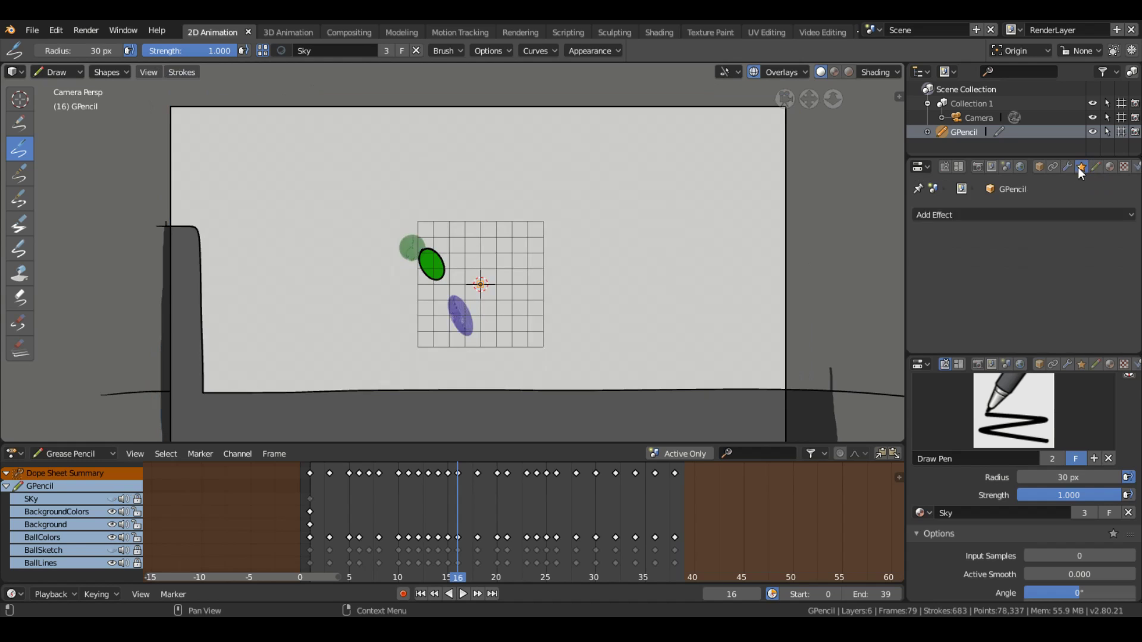
Play the animation and set the Rim effect's blending mode to Subtract
left_click(463, 594)
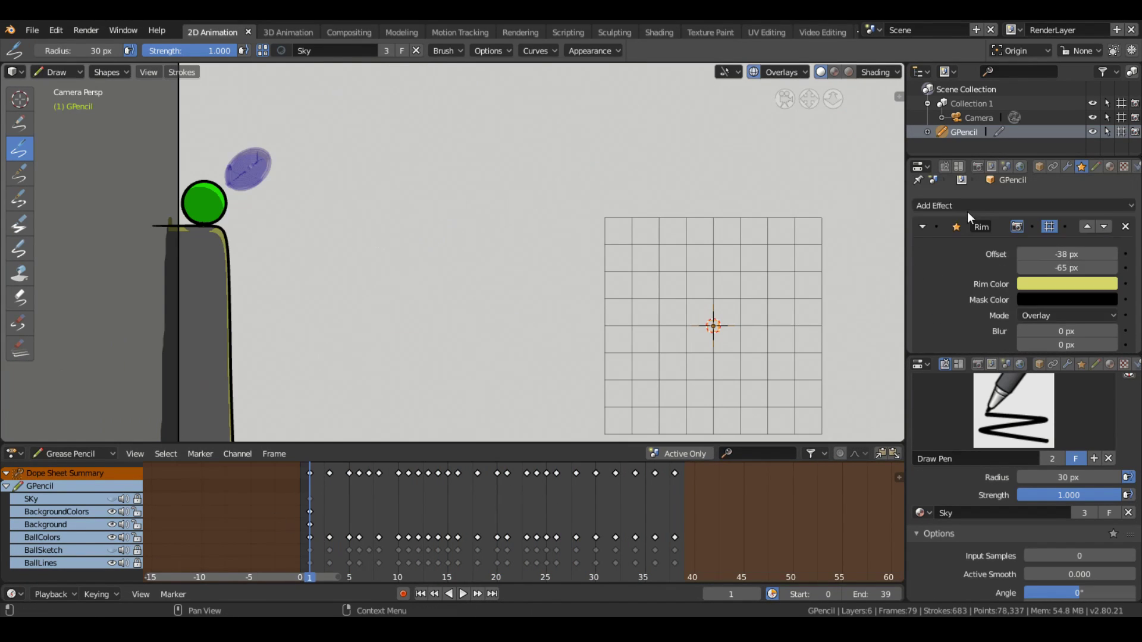
scroll(945, 305, "down", 2)
left_click(1065, 286)
left_click(1047, 225)
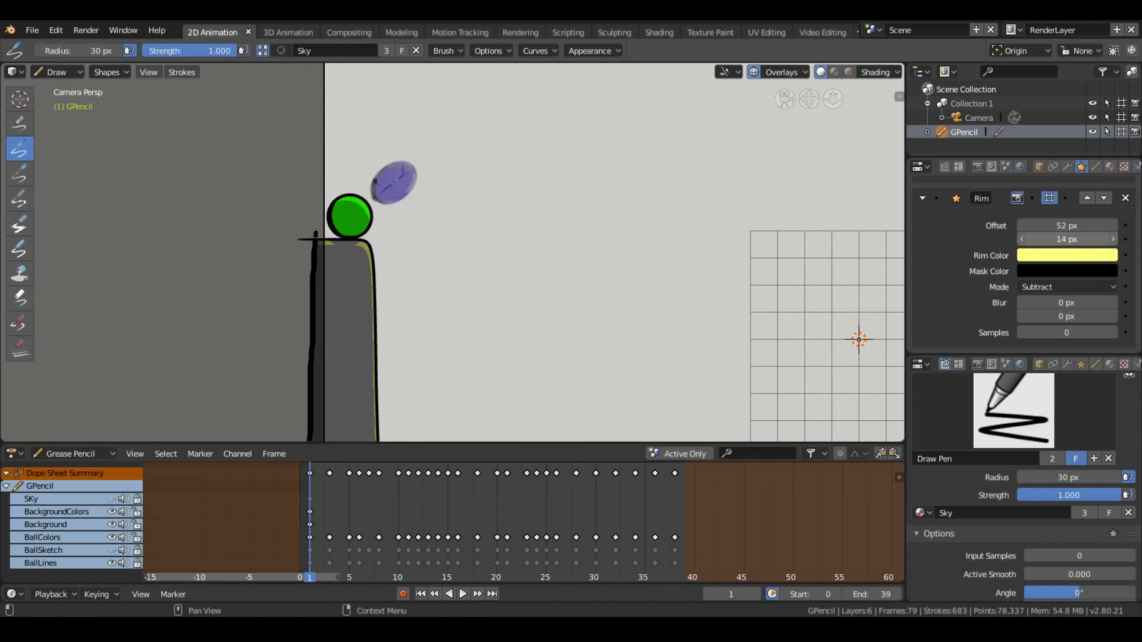
Show the Sky layer again and scrub through the animation frames
left_click(1097, 167)
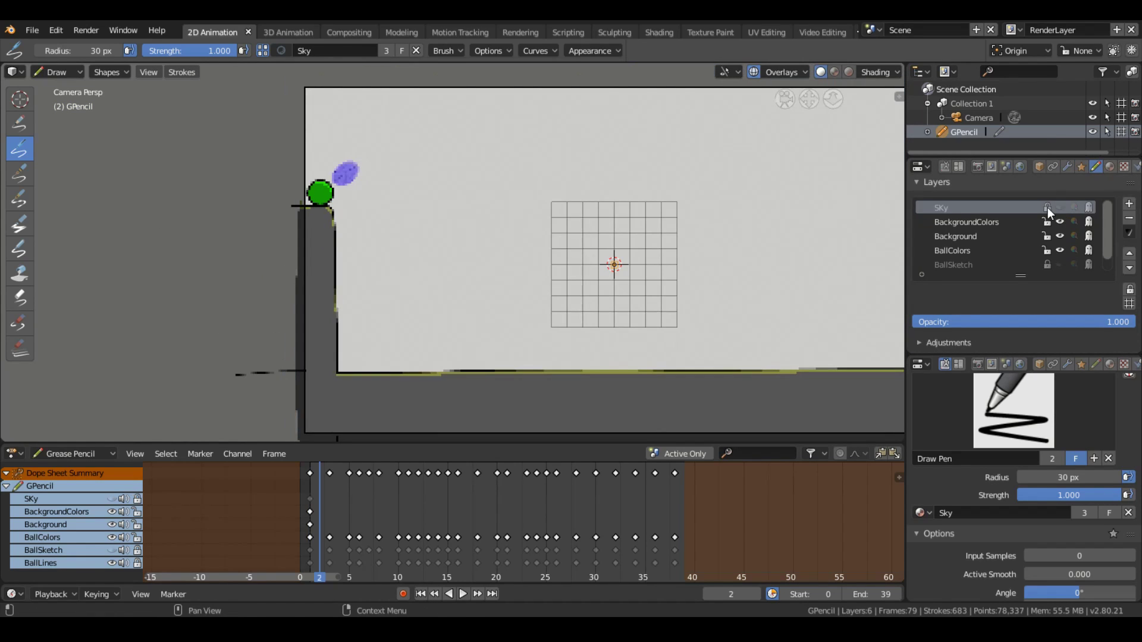
left_click(989, 208)
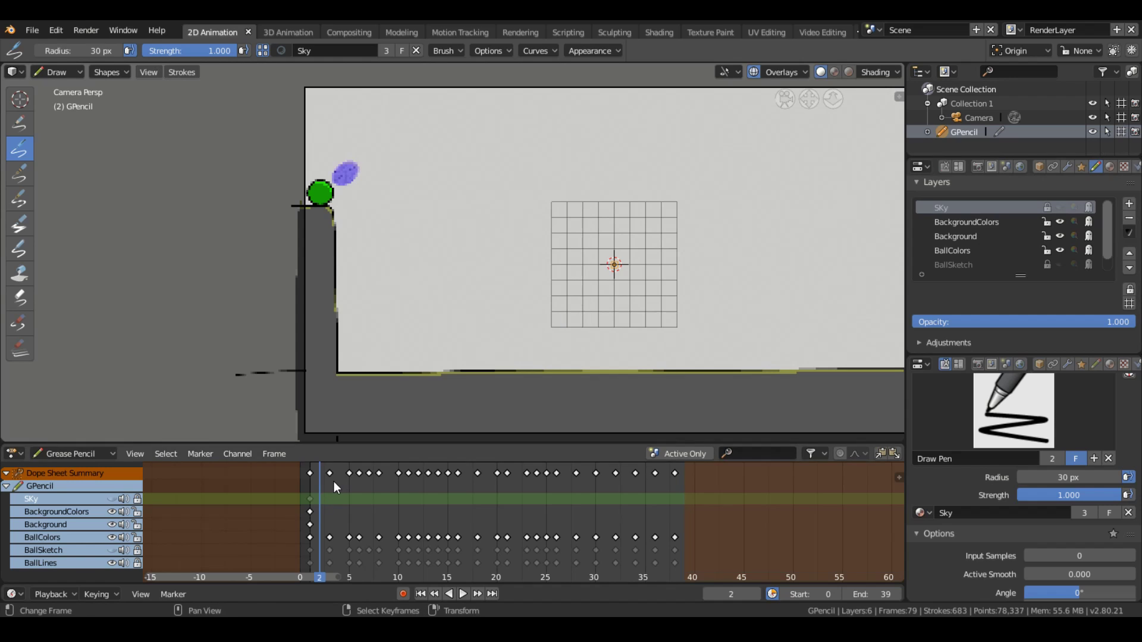
left_click(1060, 207)
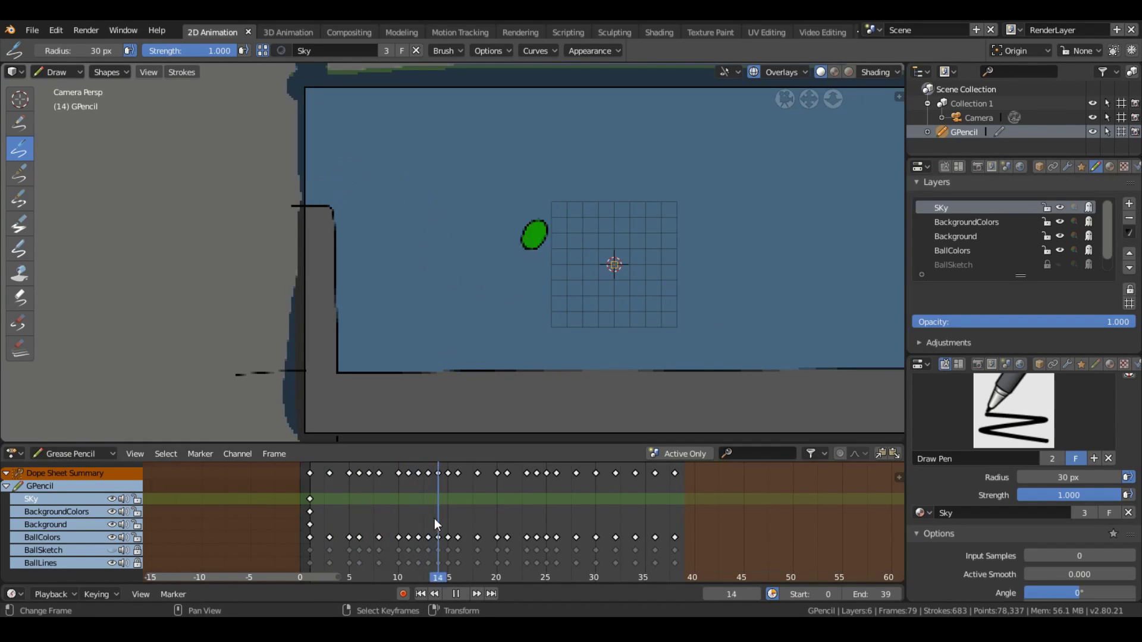
left_click_drag(434, 518, 683, 524)
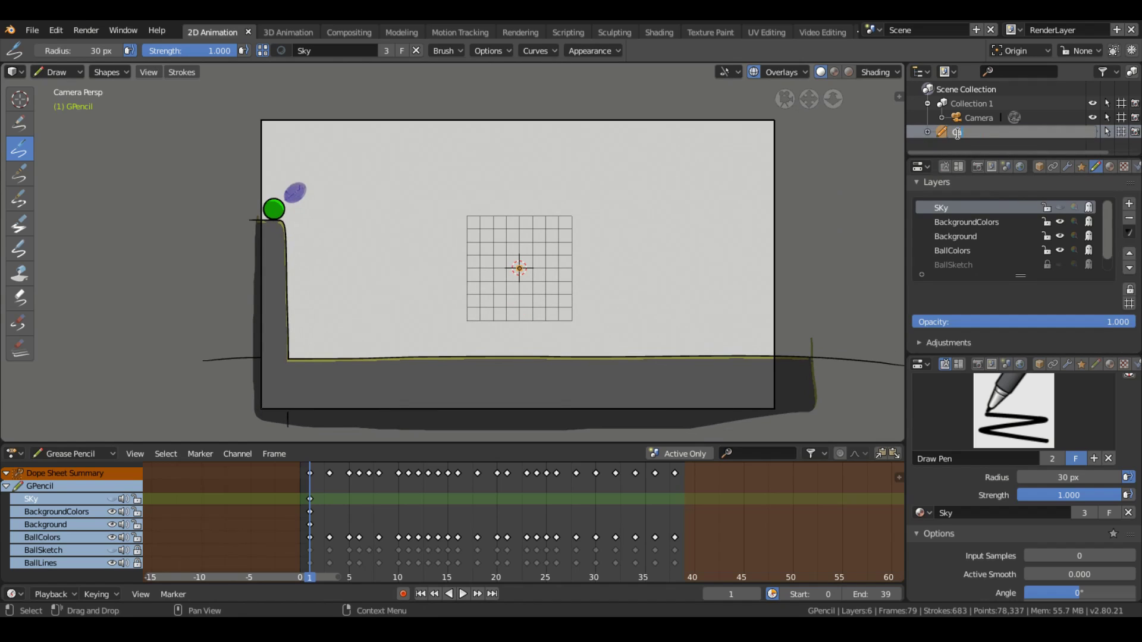
Fill the camera frame's interior with a blue sky on a grease pencil object
right_click(962, 138)
left_click(973, 128)
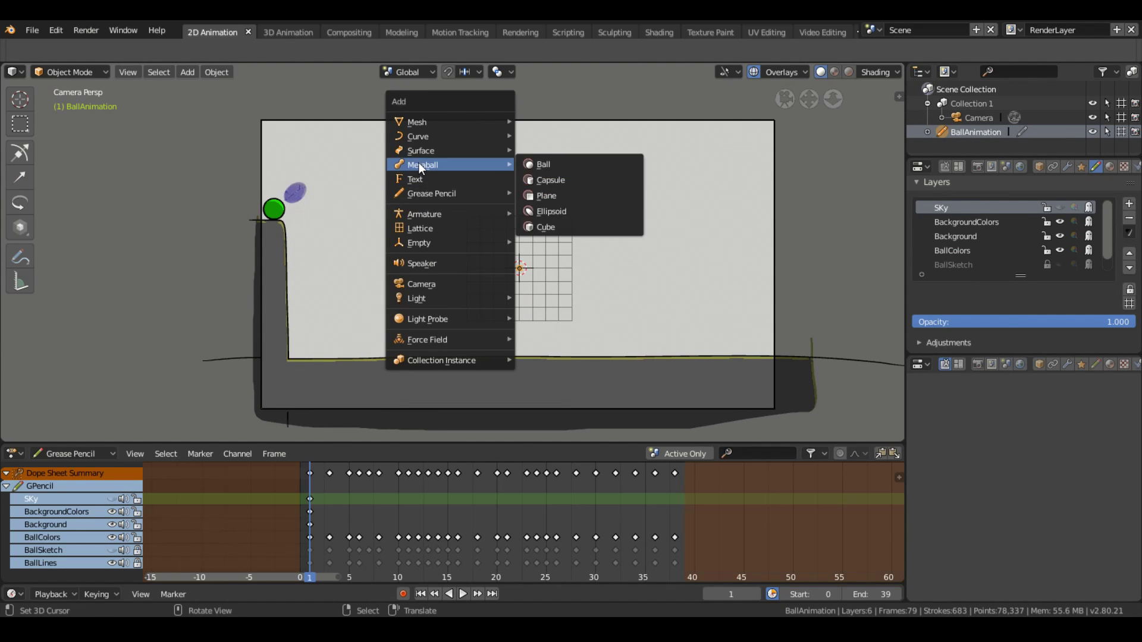
left_click(547, 195)
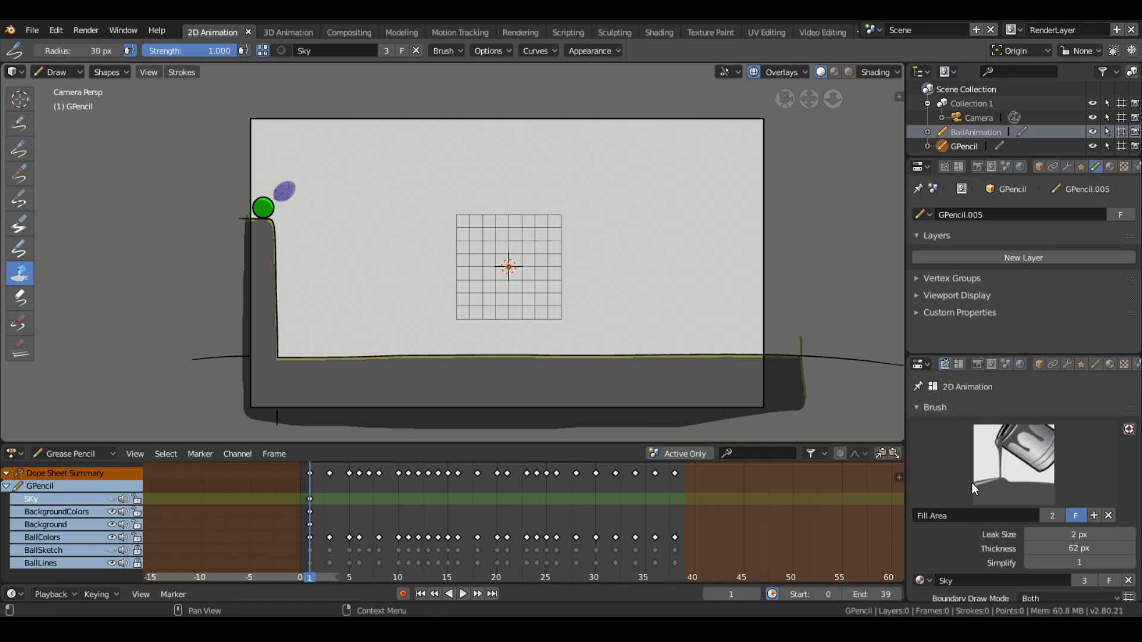
scroll(1011, 458, "down", 4)
left_click(508, 265)
key("ctrl+Tab")
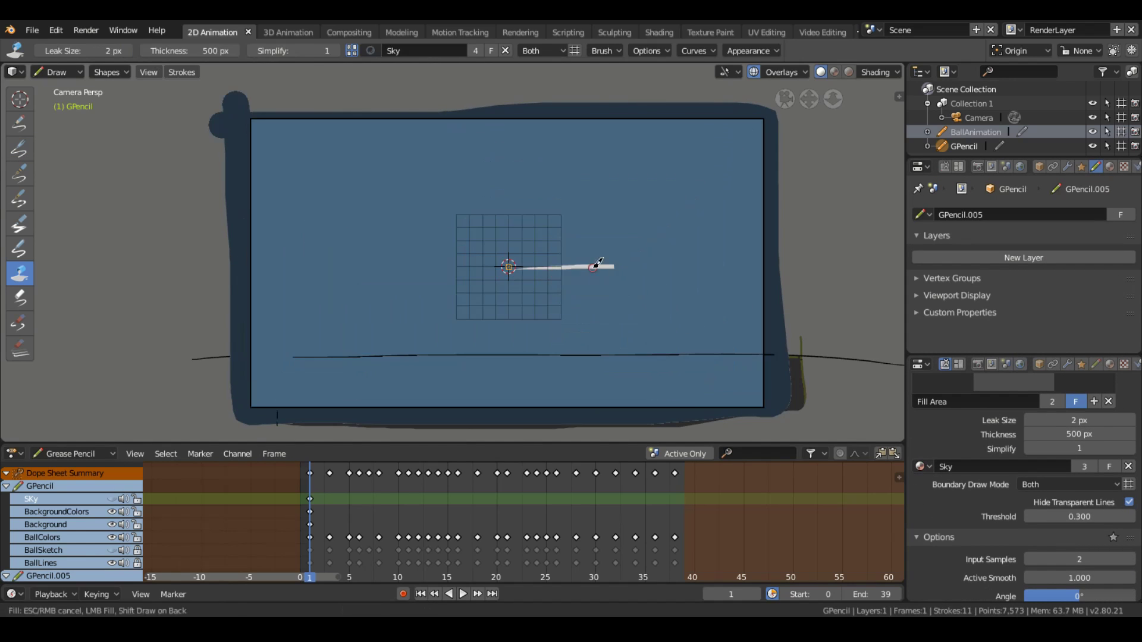
middle_click_drag(636, 262, 556, 246)
Push the sky object 82.2 cm back along Y, behind the ground drawing
key("g")
left_click(967, 147)
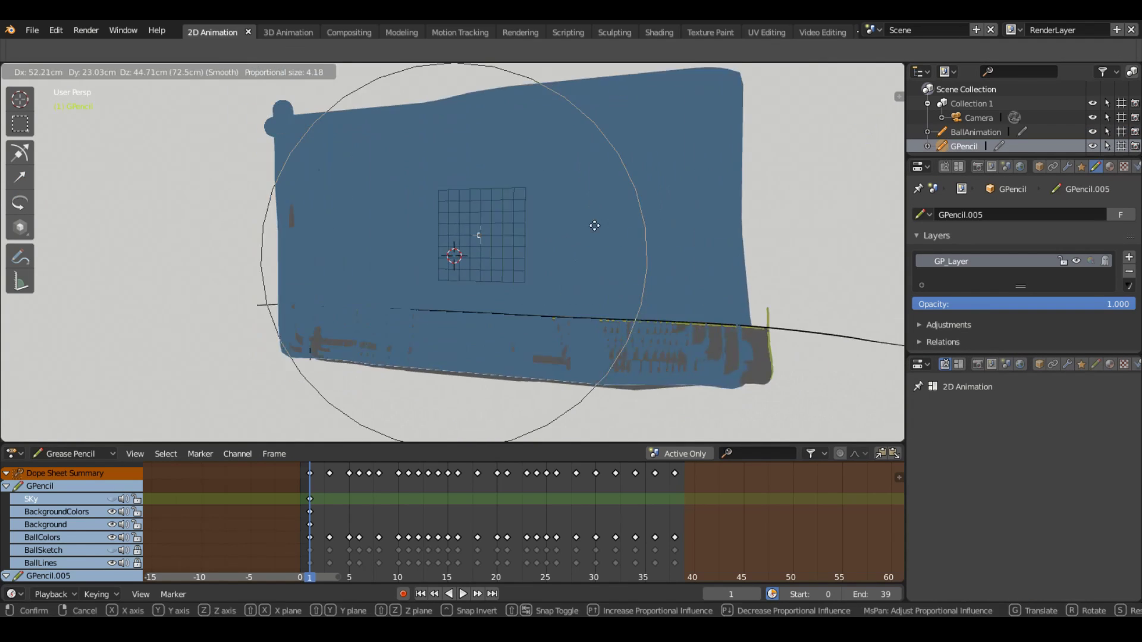
key("g")
key("y")
left_click(514, 228)
key("KP_0")
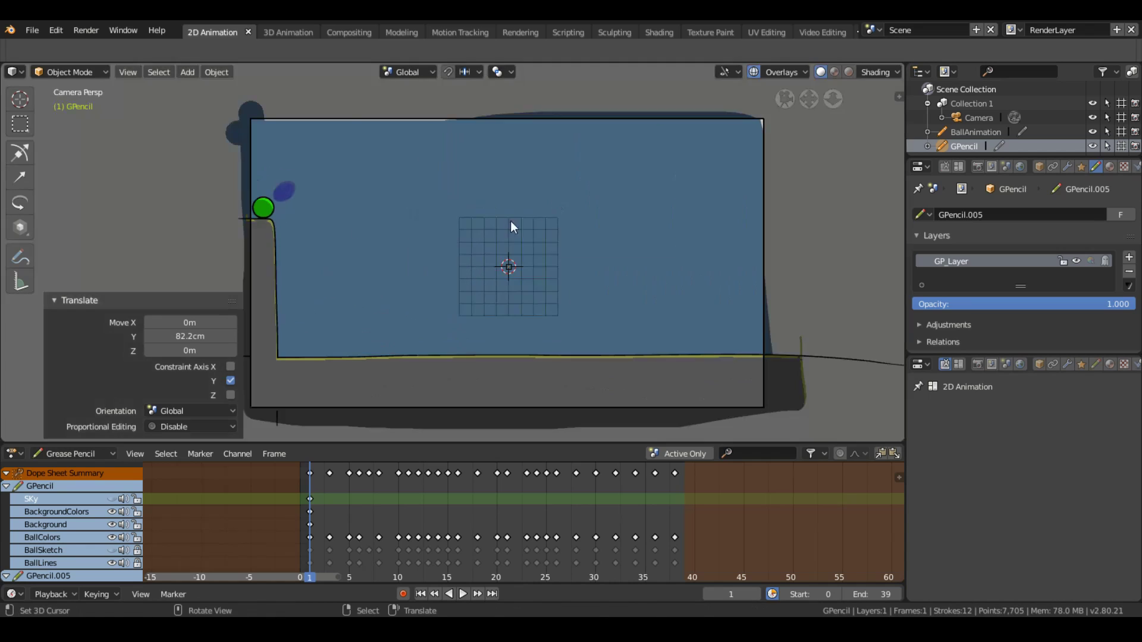
left_click(521, 231)
left_click(463, 594)
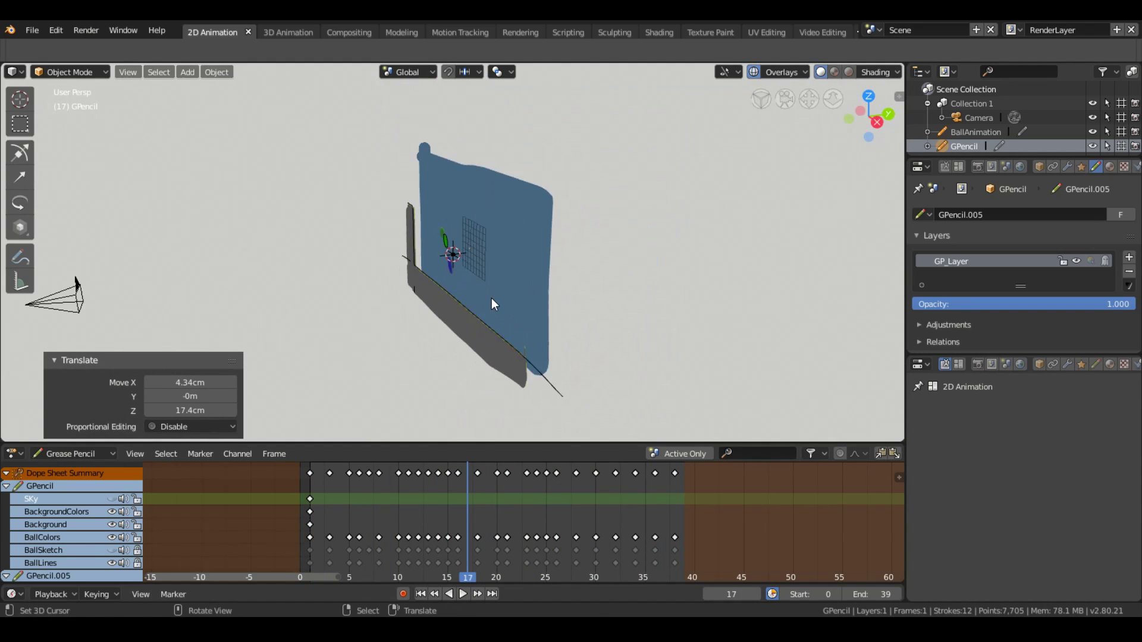
mouse_move(491, 298)
middle_mouse_down()
mouse_move(510, 322)
mouse_move(488, 293)
middle_mouse_up()
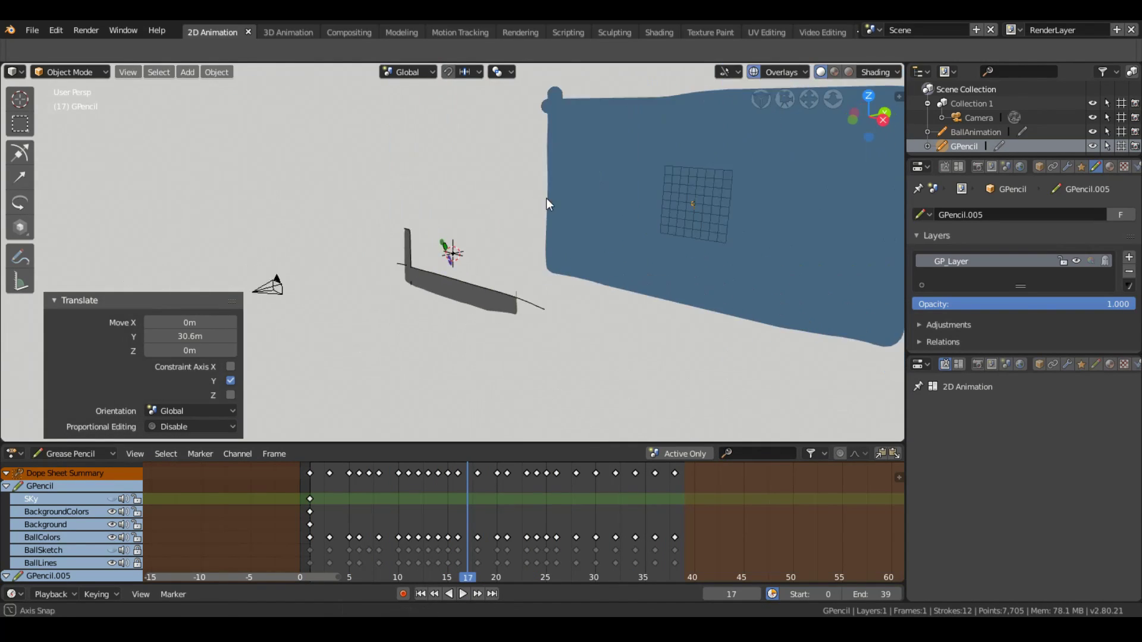
left_click(390, 32)
Add a new cube mesh to start the city skyline
key("shift+a")
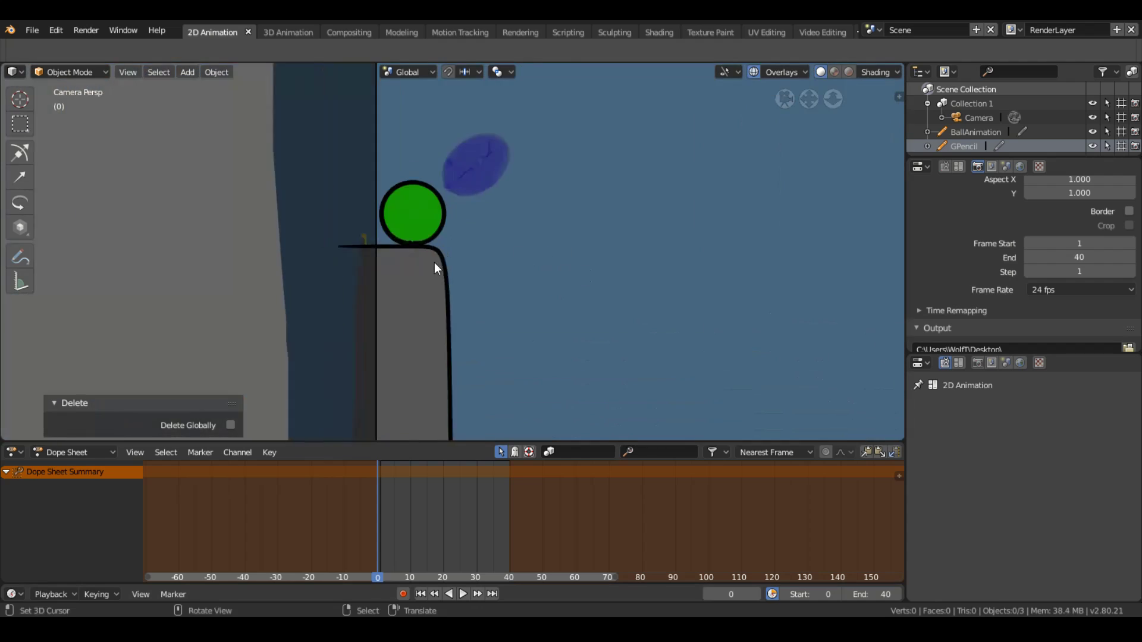
mouse_move(359, 247)
middle_mouse_down()
mouse_move(410, 296)
mouse_move(427, 262)
mouse_move(491, 293)
mouse_move(732, 237)
middle_mouse_up()
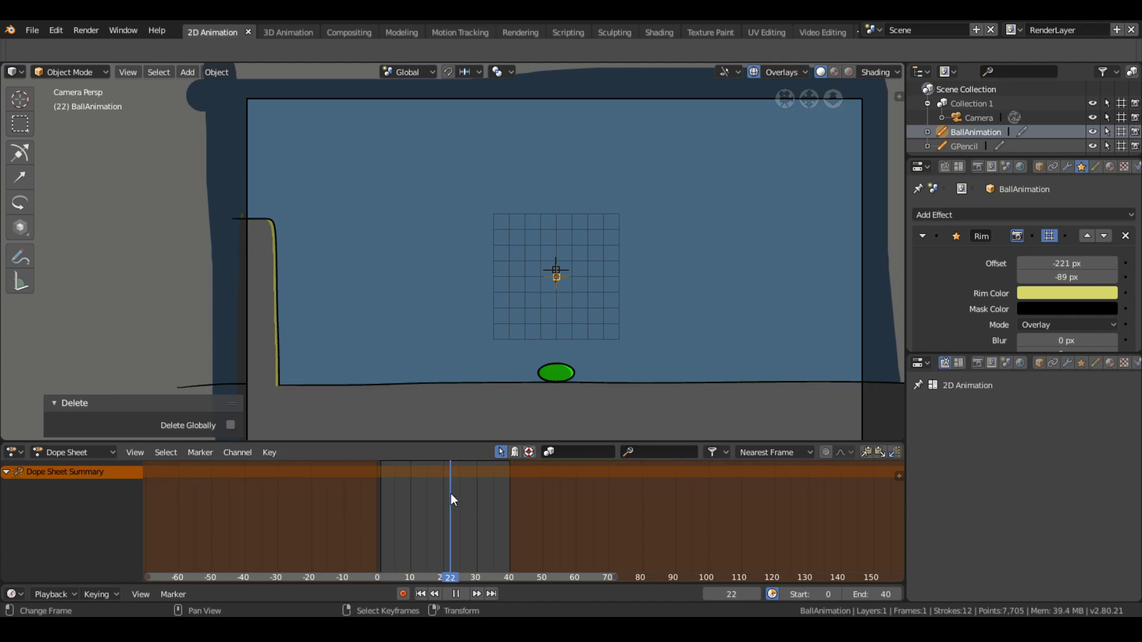
scroll(1022, 279, "down", 2)
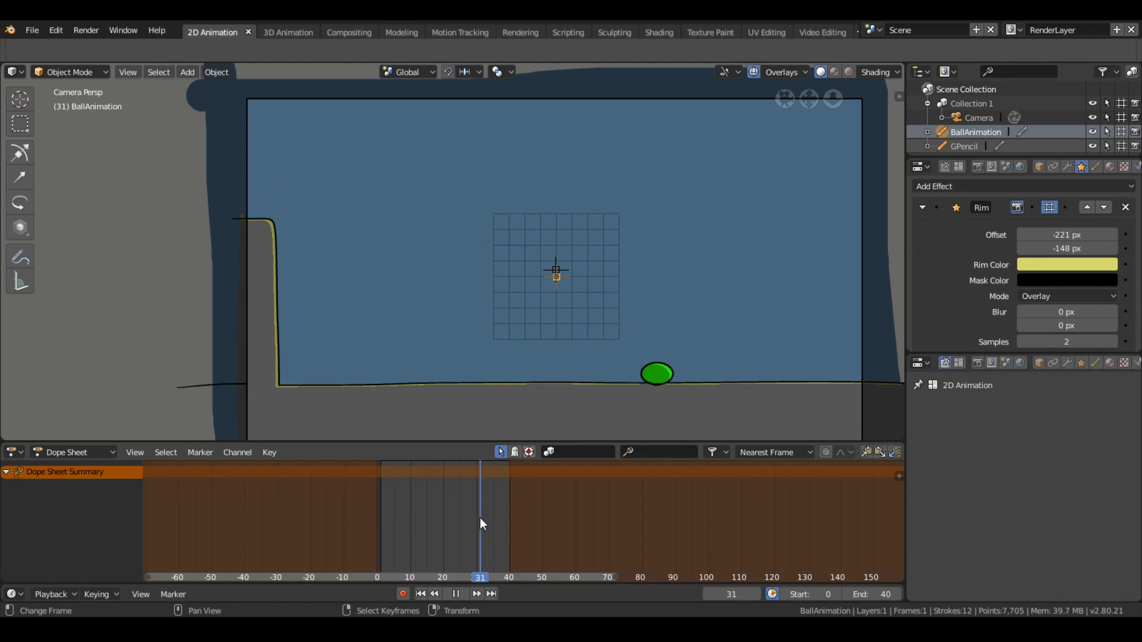
middle_click_drag(547, 212, 359, 226)
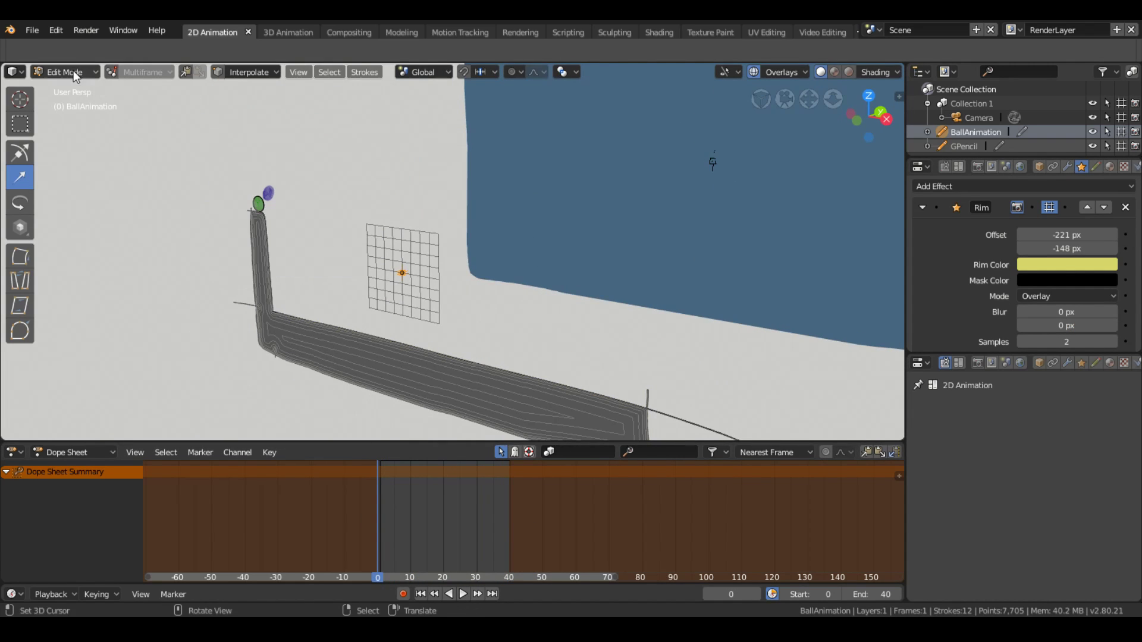
key("Tab")
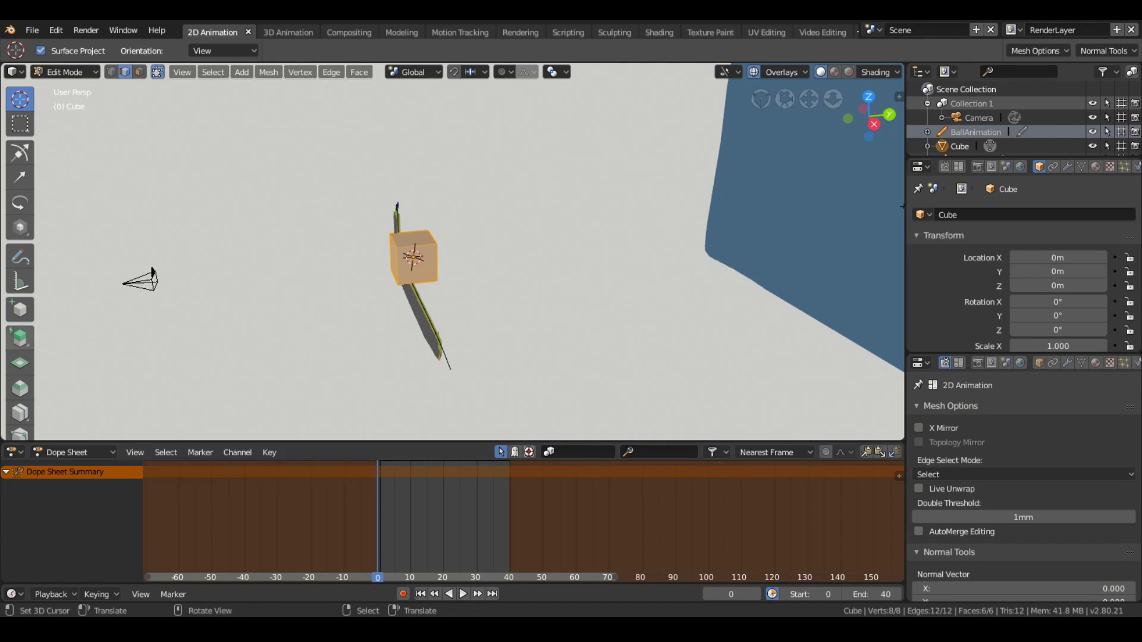
Move the cube down onto the ground line and raise it into a taller block
key("Tab")
mouse_move(152, 273)
middle_mouse_down()
mouse_move(387, 265)
mouse_move(452, 238)
middle_mouse_up()
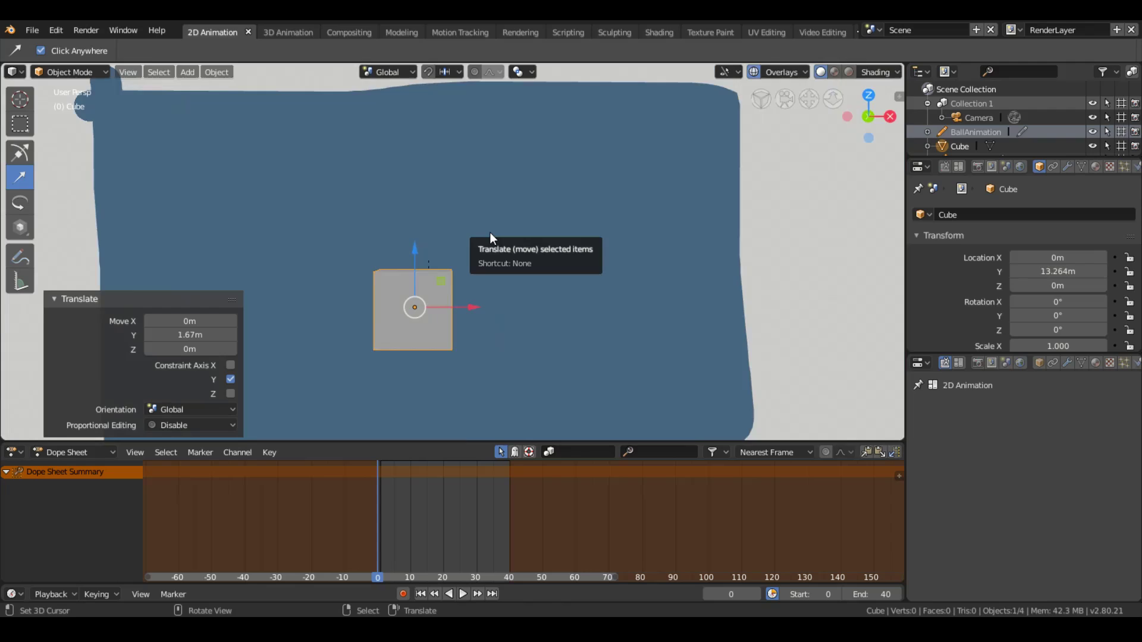
left_click_drag(490, 232, 562, 222)
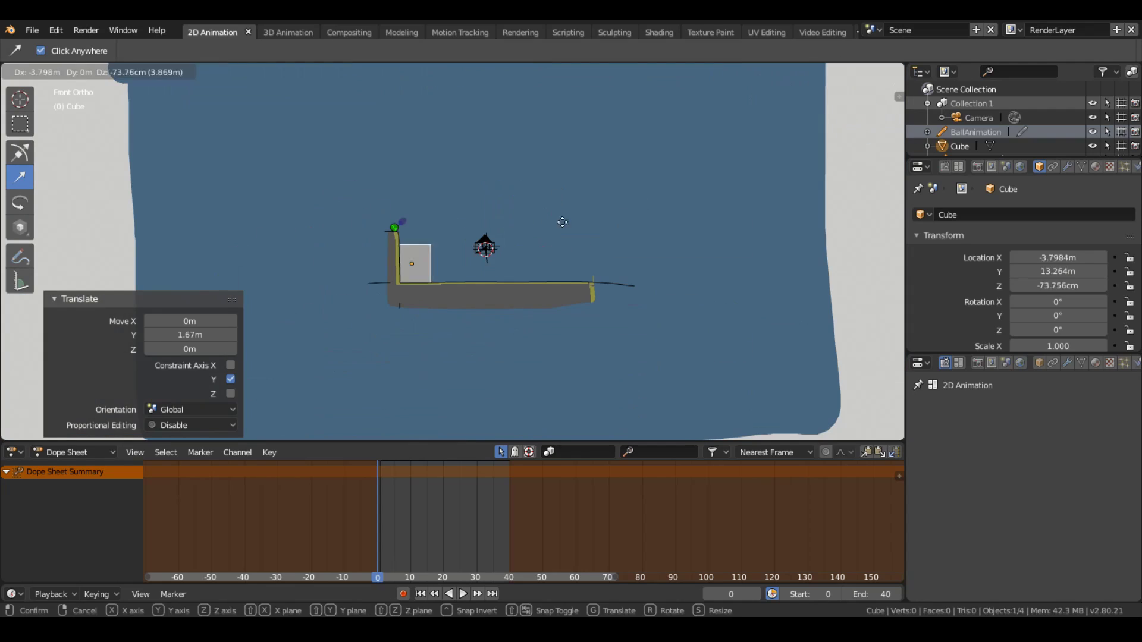
left_click(574, 241)
key("Tab")
middle_click_drag(577, 245, 415, 261)
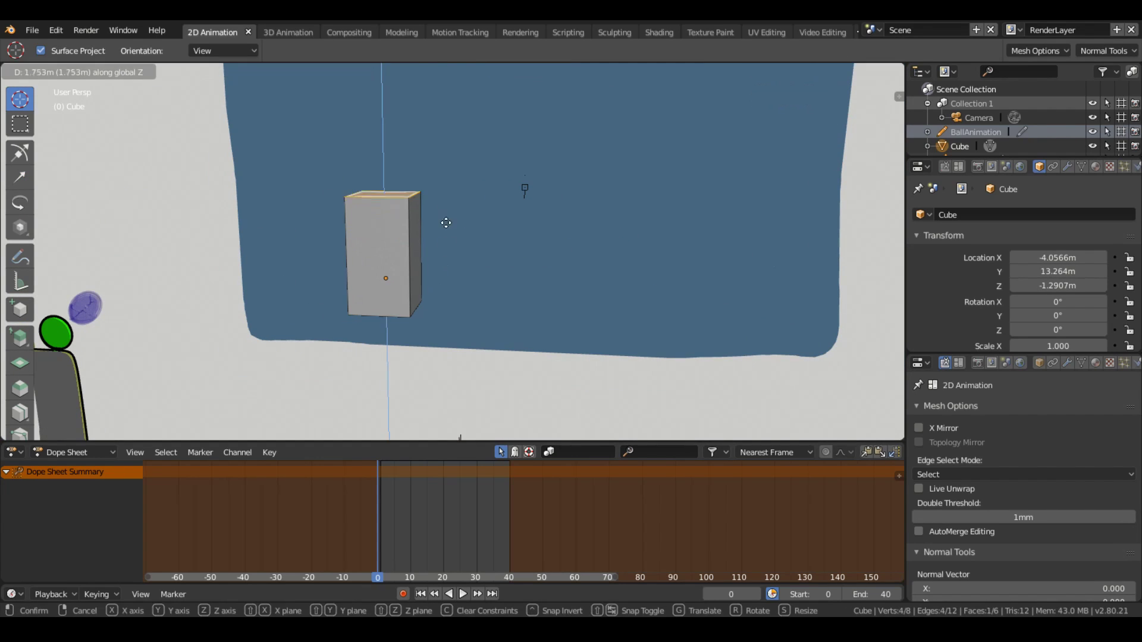
left_click(446, 222)
Extrude a side face 12 m and raise a building from the long block's top
left_click(415, 280)
type("e12")
key("Return")
scroll(479, 258, "down", 2)
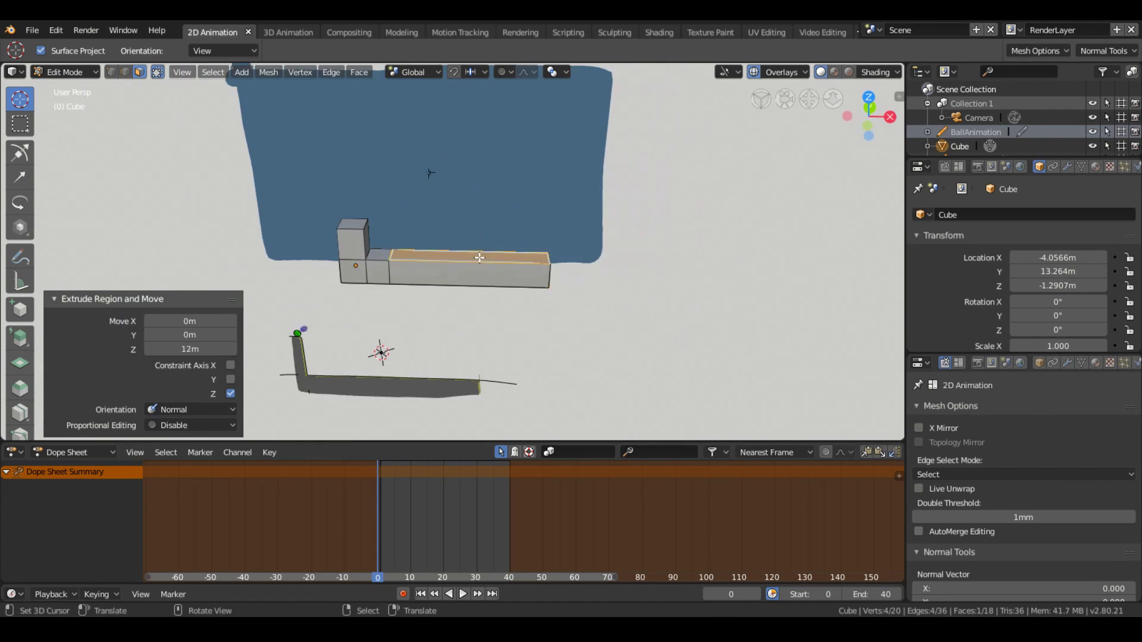
middle_click_drag(480, 258, 493, 256)
key("e")
left_click(516, 253)
left_click(532, 279)
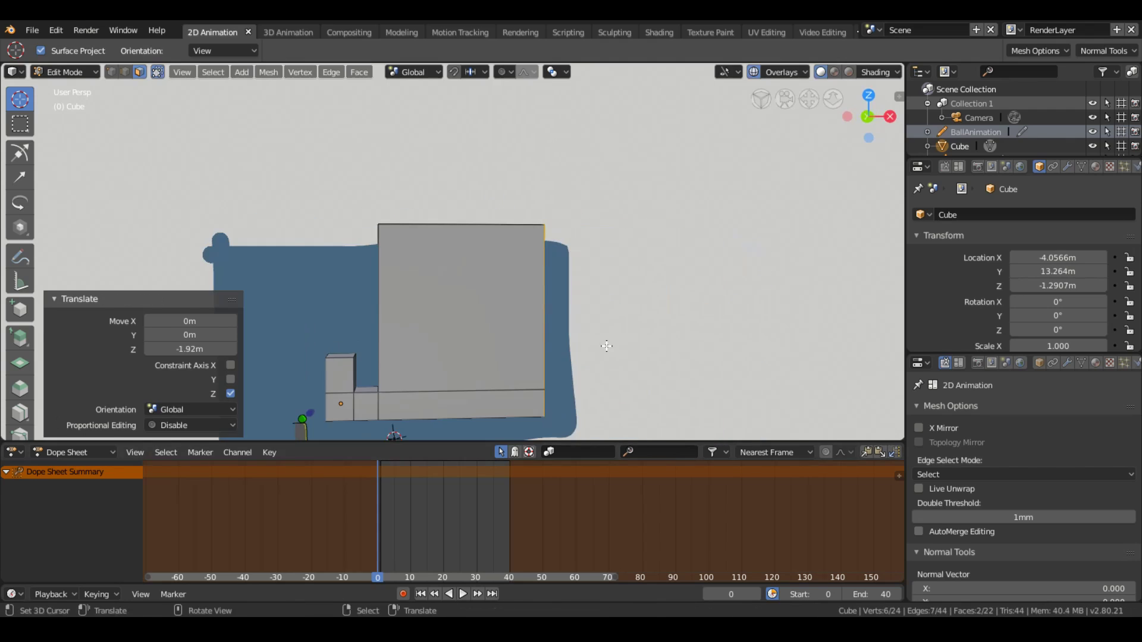
Reposition a face along X and undo the unwanted chimney extrusion
key("g")
key("x")
left_click(482, 283)
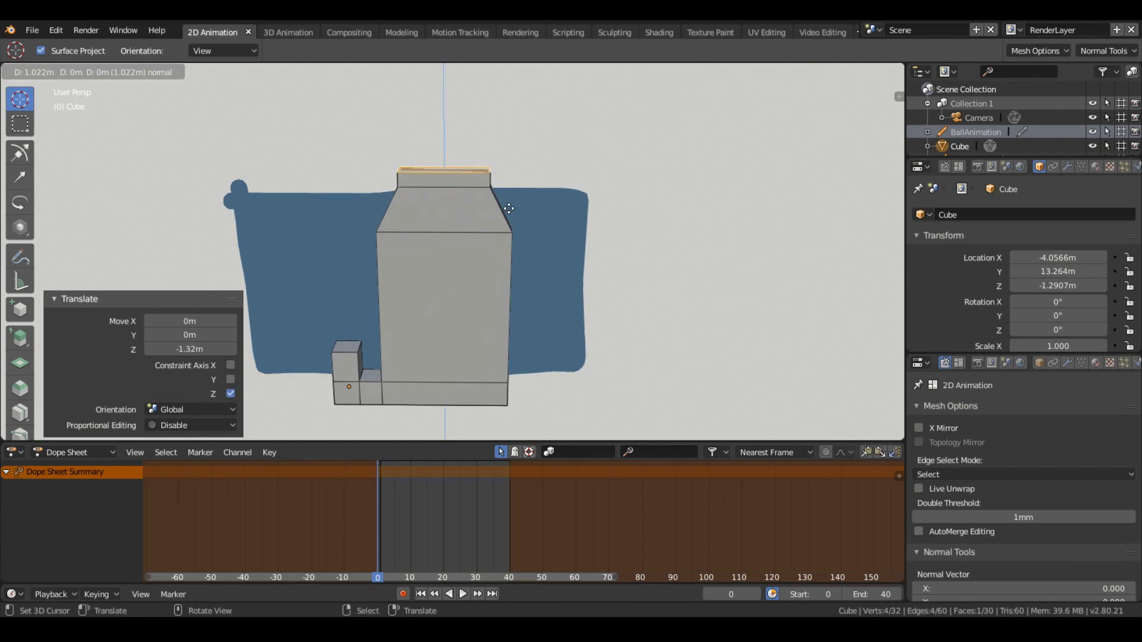
key("Escape")
key("ctrl+z")
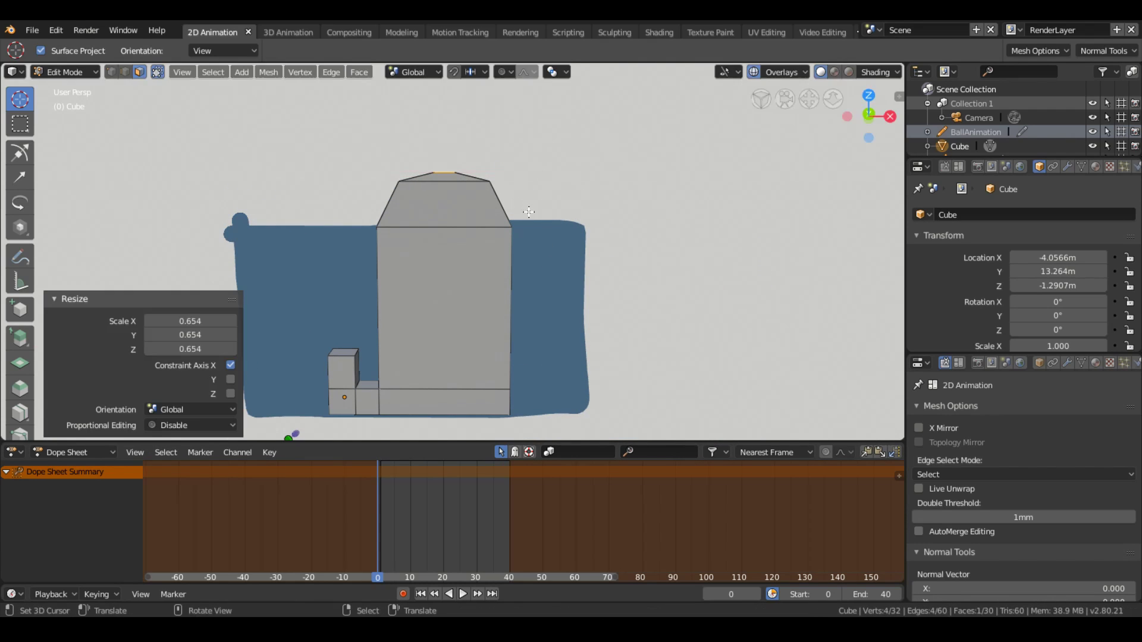
middle_click_drag(470, 224, 475, 233)
key("ctrl+r")
Extrude the base's end face outward and raise a taller right-hand building
middle_click_drag(137, 81, 321, 340)
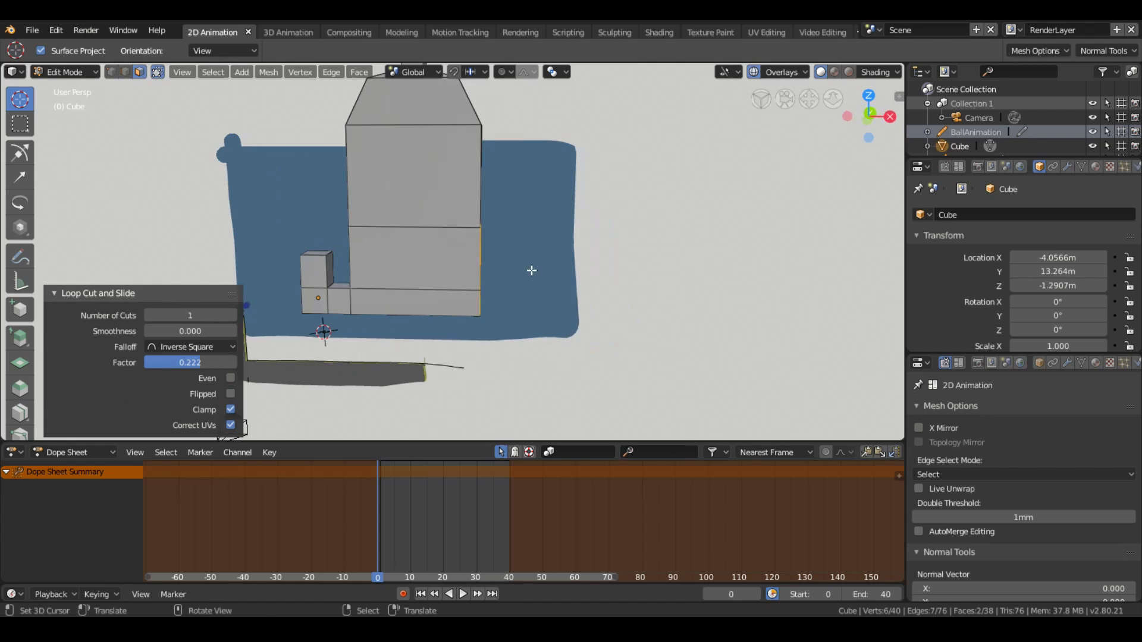
left_click(491, 266)
key("e")
mouse_move(491, 265)
middle_mouse_down()
mouse_move(511, 280)
mouse_move(601, 254)
middle_mouse_up()
key("e")
key("g")
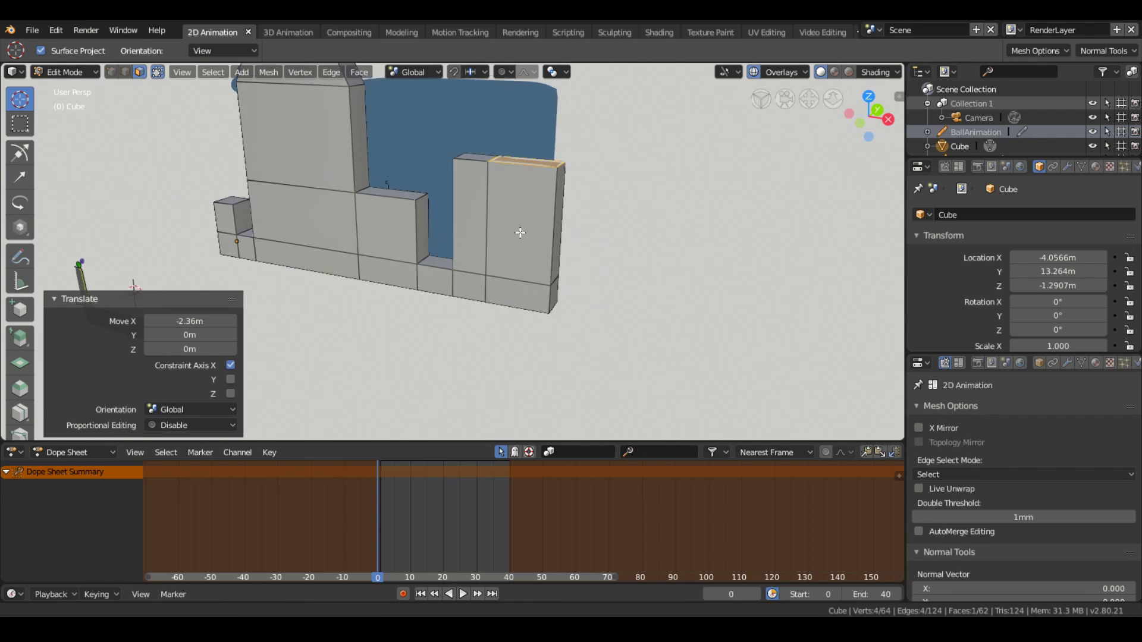
middle_click_drag(521, 232, 548, 223)
key("e")
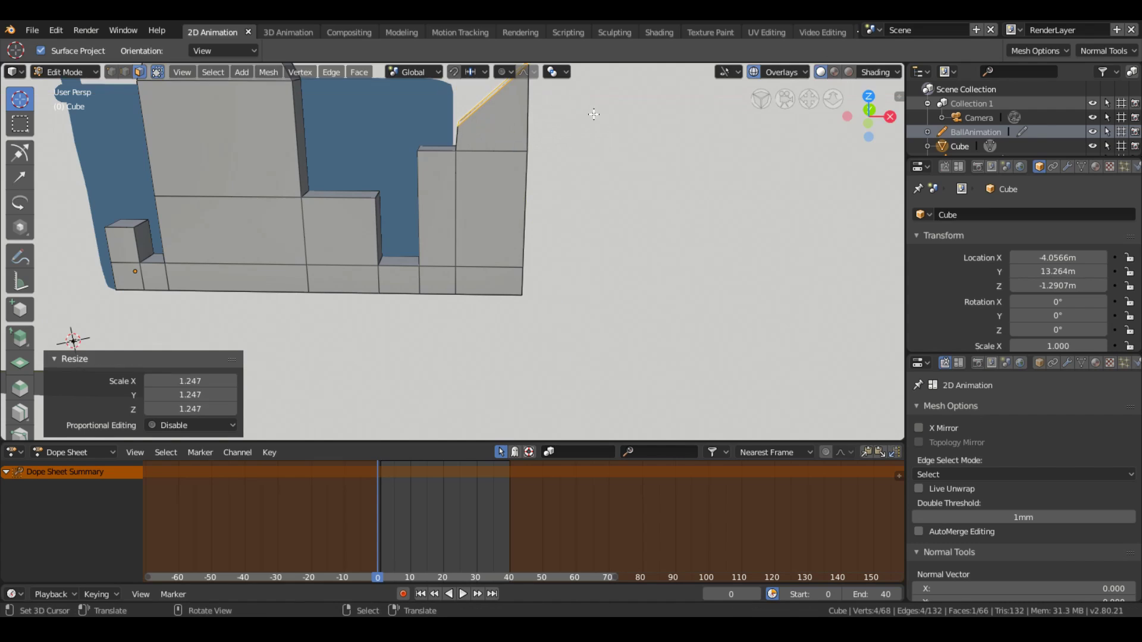
left_click(625, 112)
Stretch the base into a long bar to the right, then show the Modeling workspace
key("e")
left_click(273, 194)
middle_click_drag(273, 193, 390, 207)
left_click(395, 32)
Move the whole skyline 5.66 m along X and stretch it 1.207 in height
key("a")
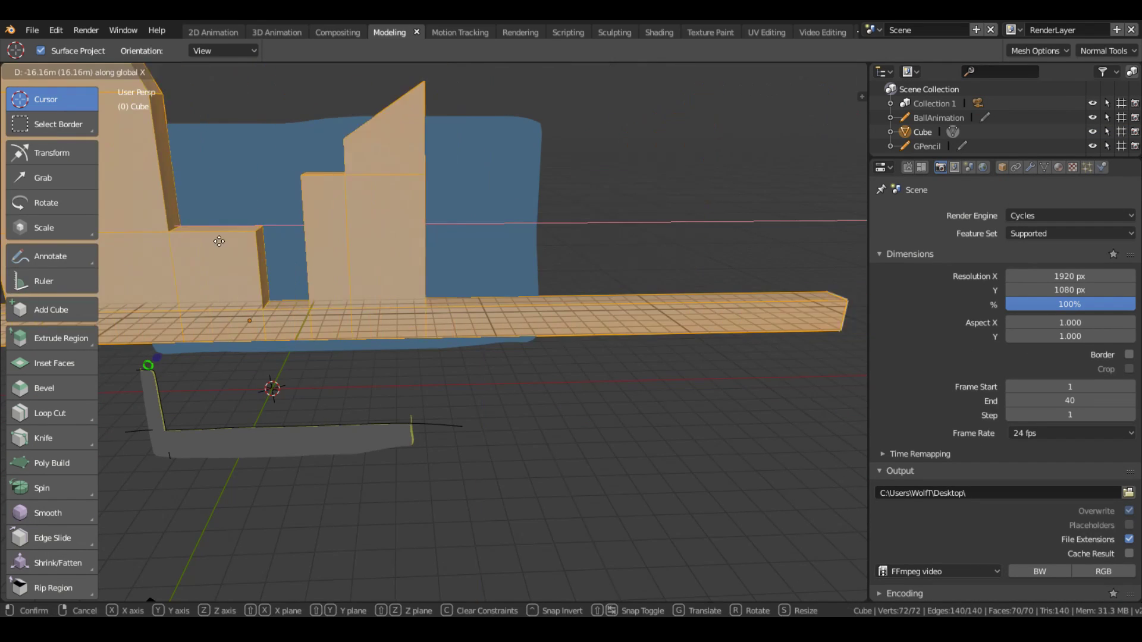
middle_click_drag(491, 242, 399, 206)
key("s")
left_click(387, 351)
key("KP_0")
key("g")
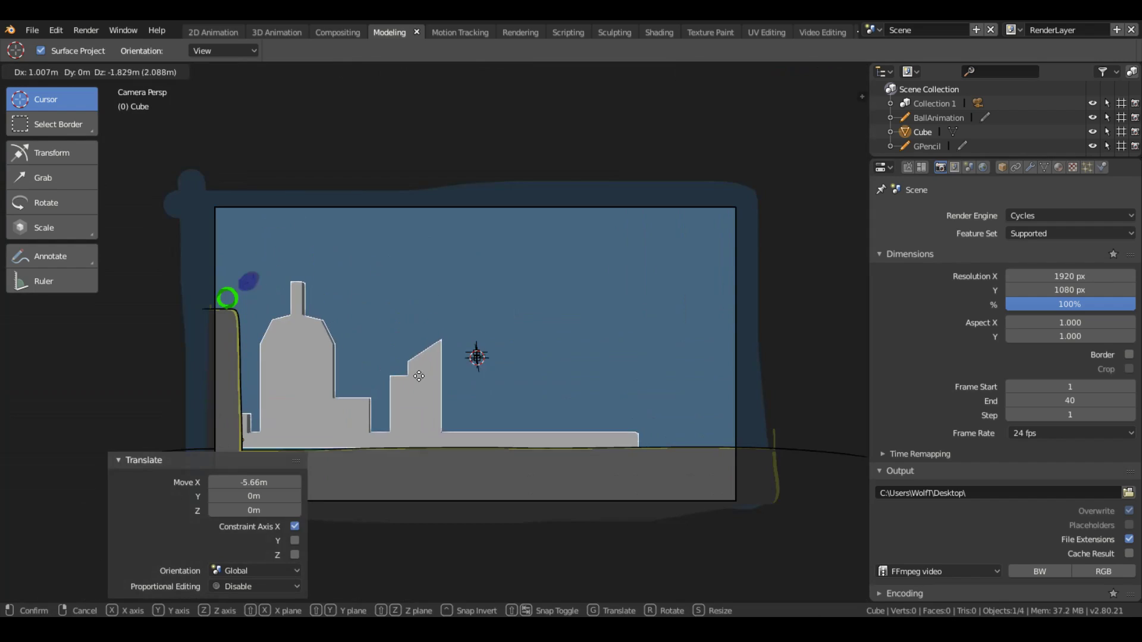
middle_click_drag(482, 316, 476, 261, "shift")
key("s")
key("z")
left_click(477, 262)
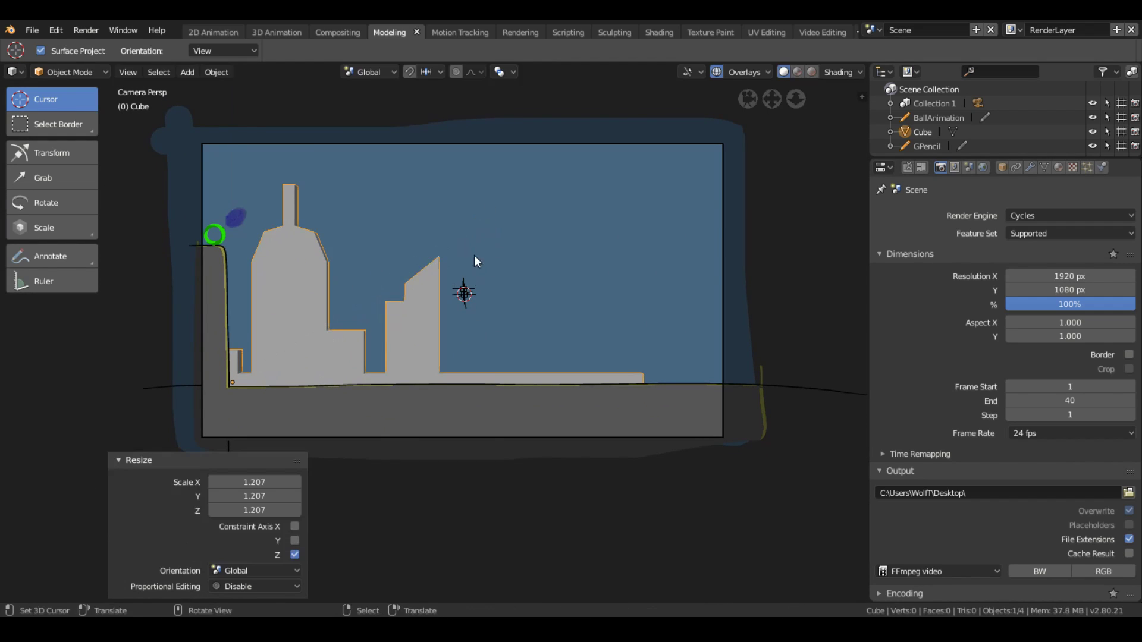
Extrude the base's right end face upward into a new right-hand building
key("Tab")
middle_click_drag(338, 568, 417, 386)
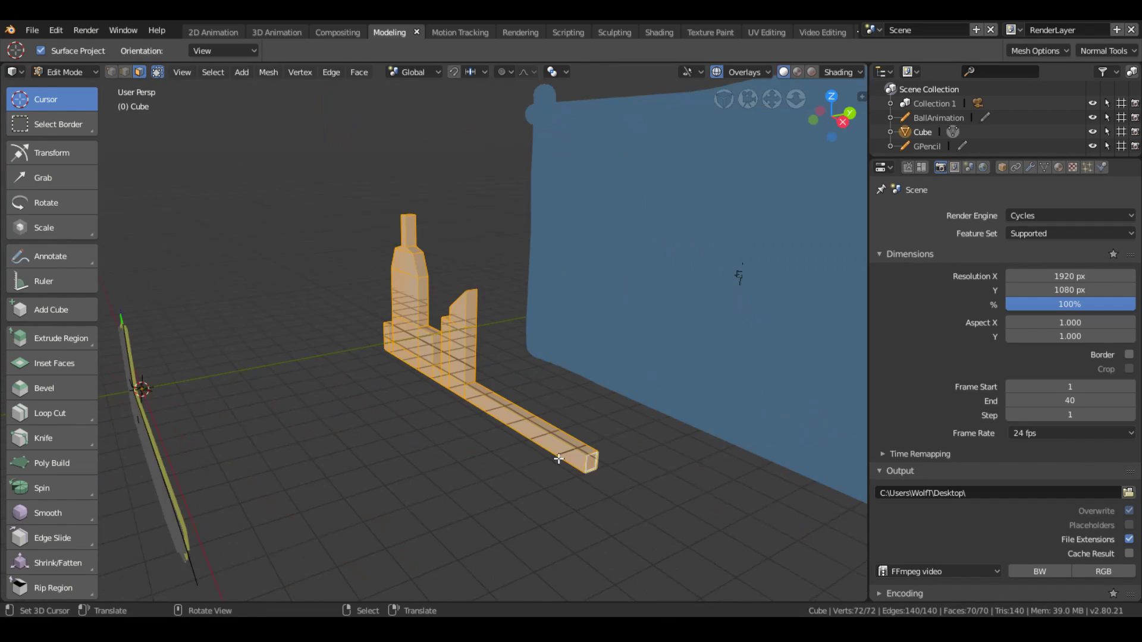
key("e")
left_click(508, 409)
key("KP_0")
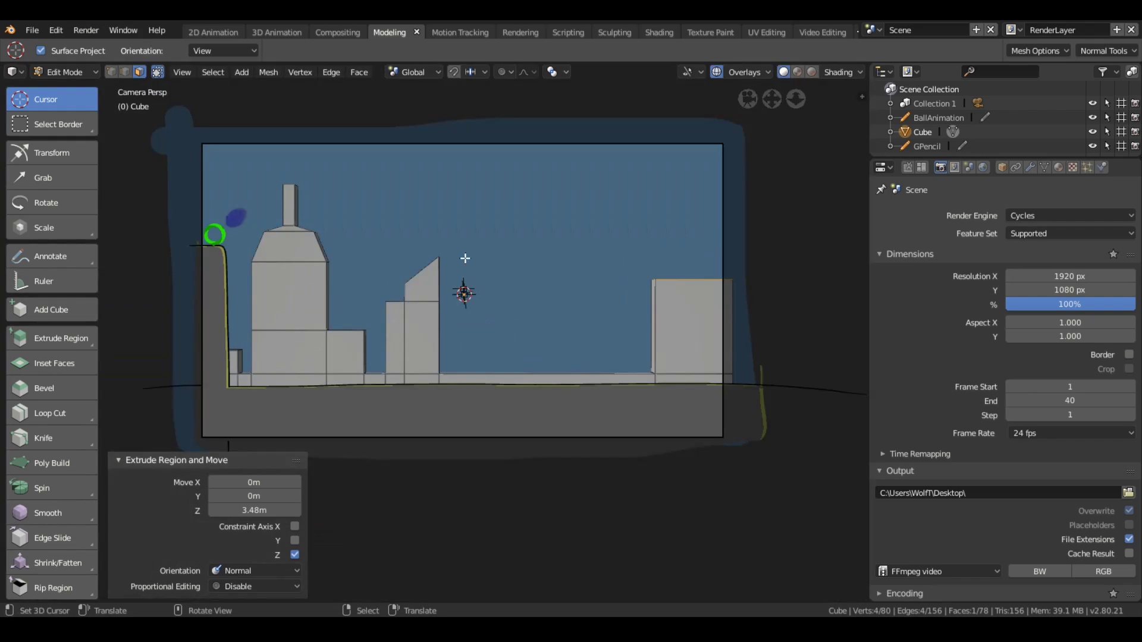
mouse_move(464, 257)
middle_mouse_down()
mouse_move(515, 416)
mouse_move(493, 300)
middle_mouse_up()
key("s")
key("x")
key("g")
left_click(546, 413)
Add loop cuts along the base and extrude the new edge loop upward
key("ctrl+r")
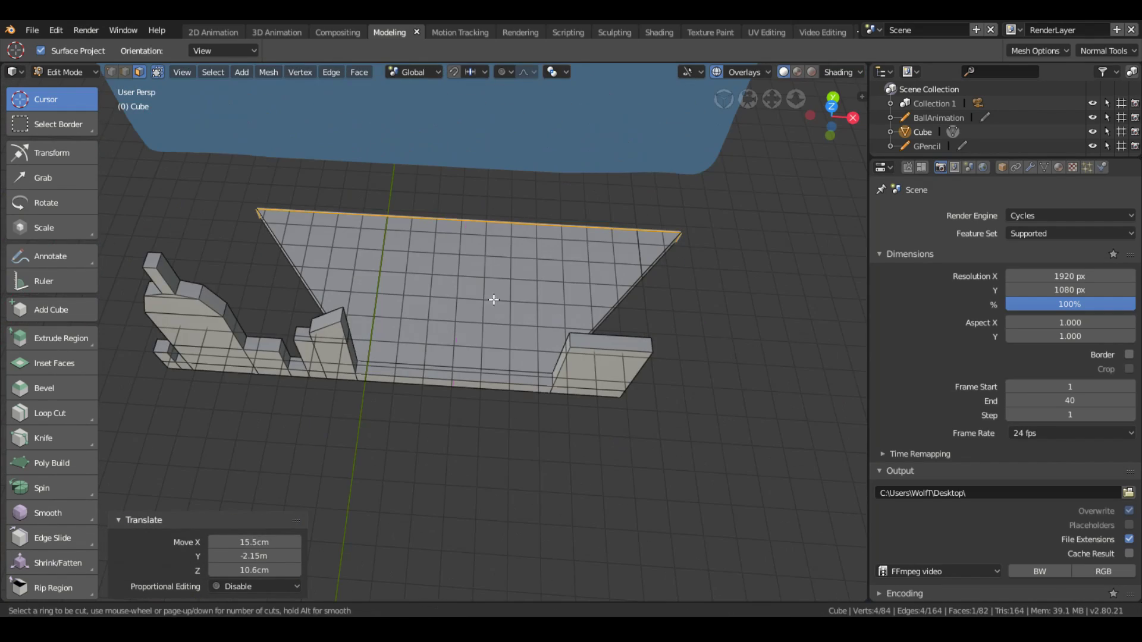
left_click(456, 220)
middle_click_drag(456, 219, 640, 268)
key("ctrl+r")
left_click(303, 356)
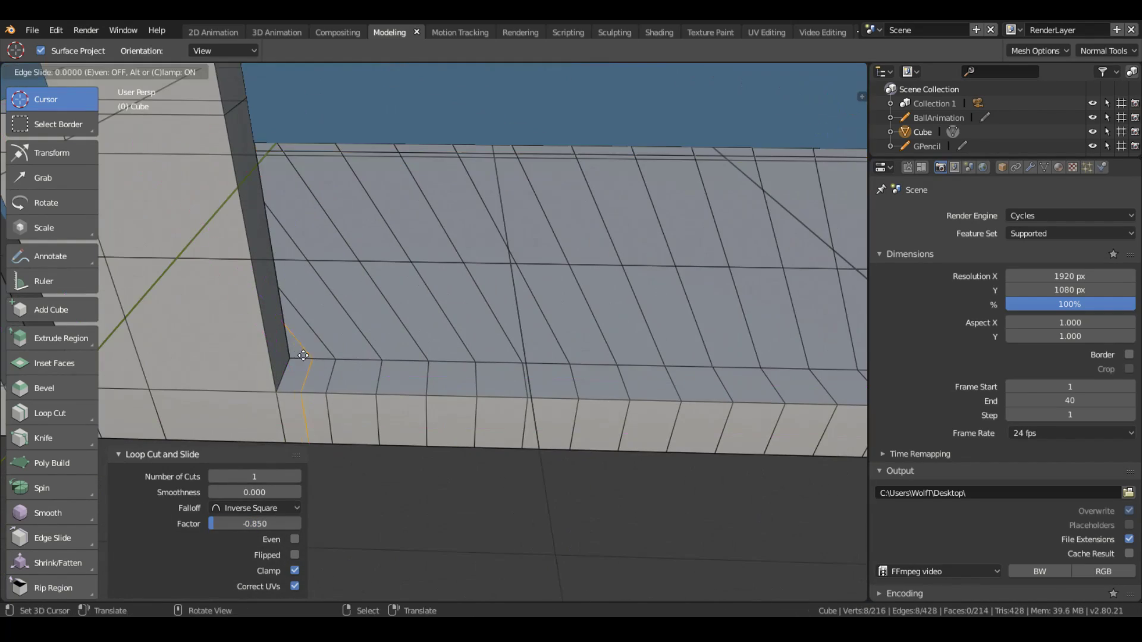
left_click(499, 338)
middle_click_drag(499, 338, 575, 375)
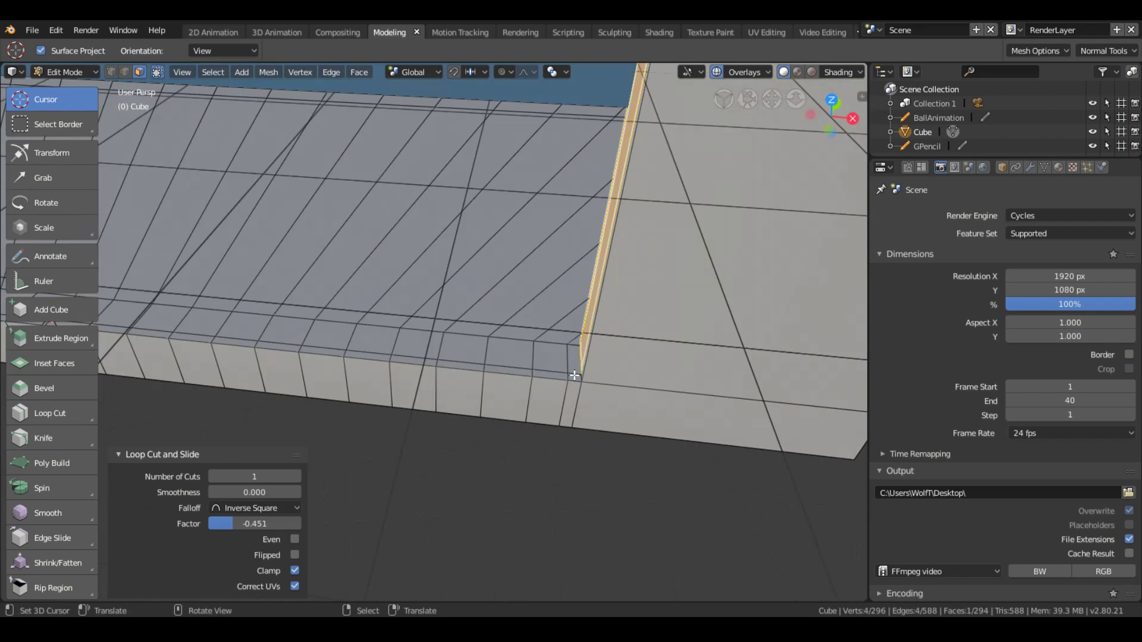
mouse_move(162, 335)
middle_mouse_down()
mouse_move(458, 379)
mouse_move(441, 297)
middle_mouse_up()
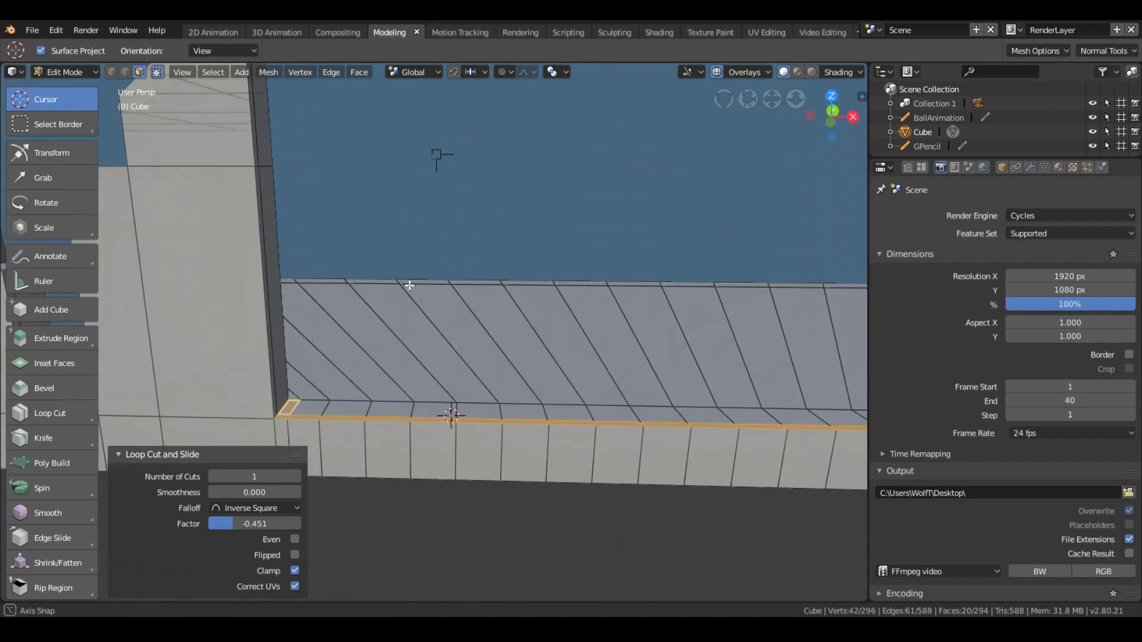
key("e")
left_click(546, 412)
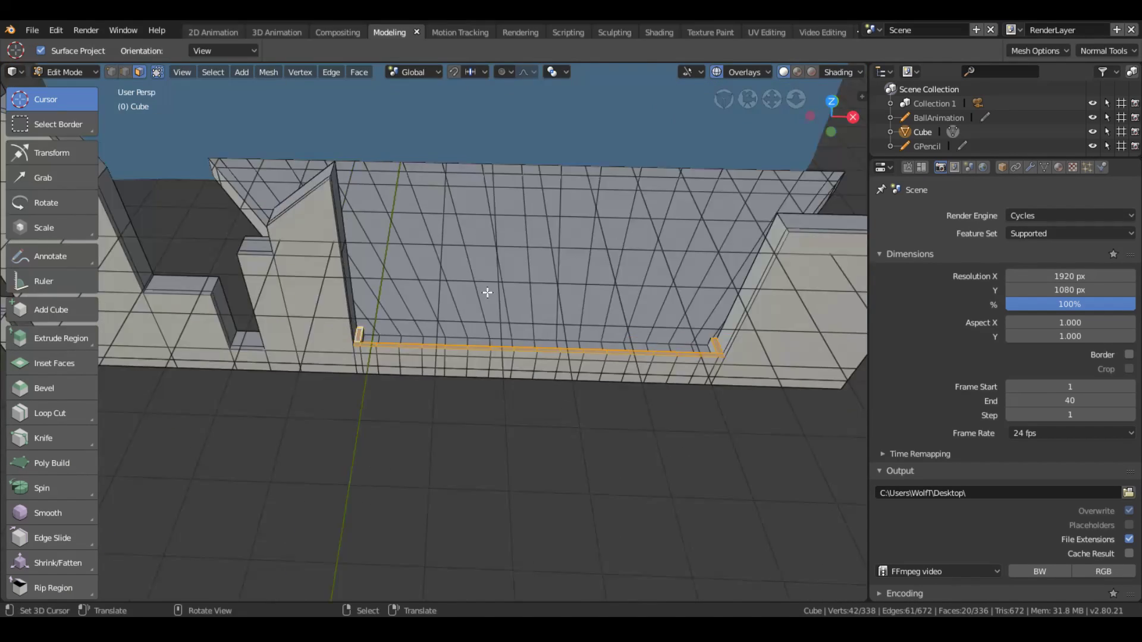
Extrude a strip along the base's long edge up 1.1 m into a tall wall
middle_click_drag(530, 282, 535, 307)
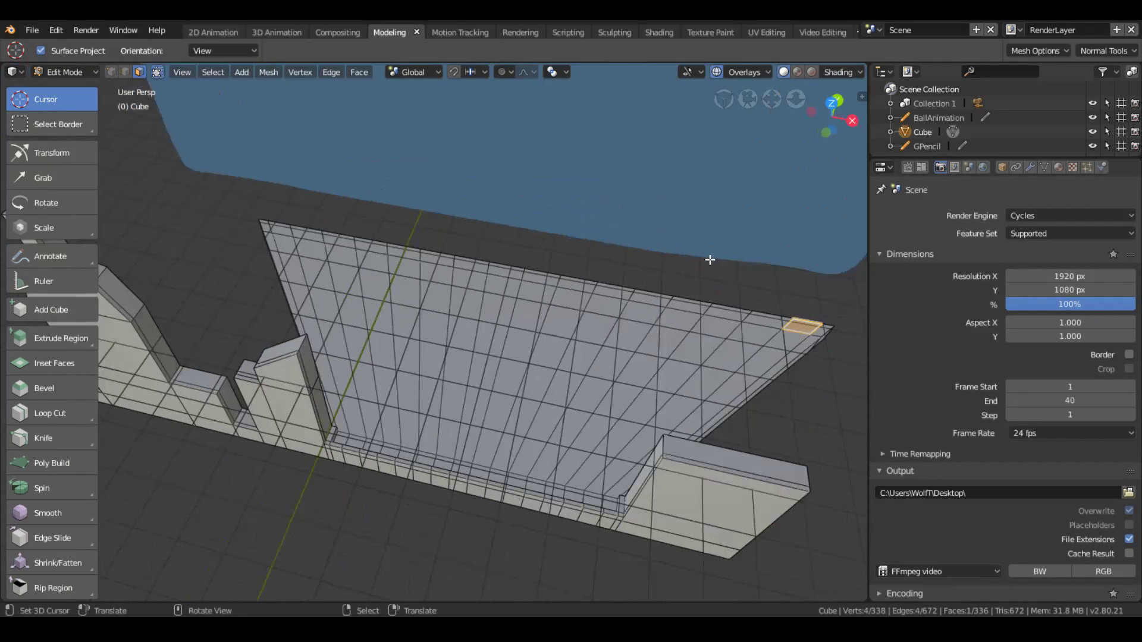
left_click(535, 308, "alt")
mouse_move(666, 303)
middle_mouse_down()
mouse_move(443, 286)
mouse_move(505, 285)
mouse_move(598, 253)
mouse_move(357, 209)
middle_mouse_up()
left_click(444, 286, "ctrl")
key("e")
left_click(597, 253)
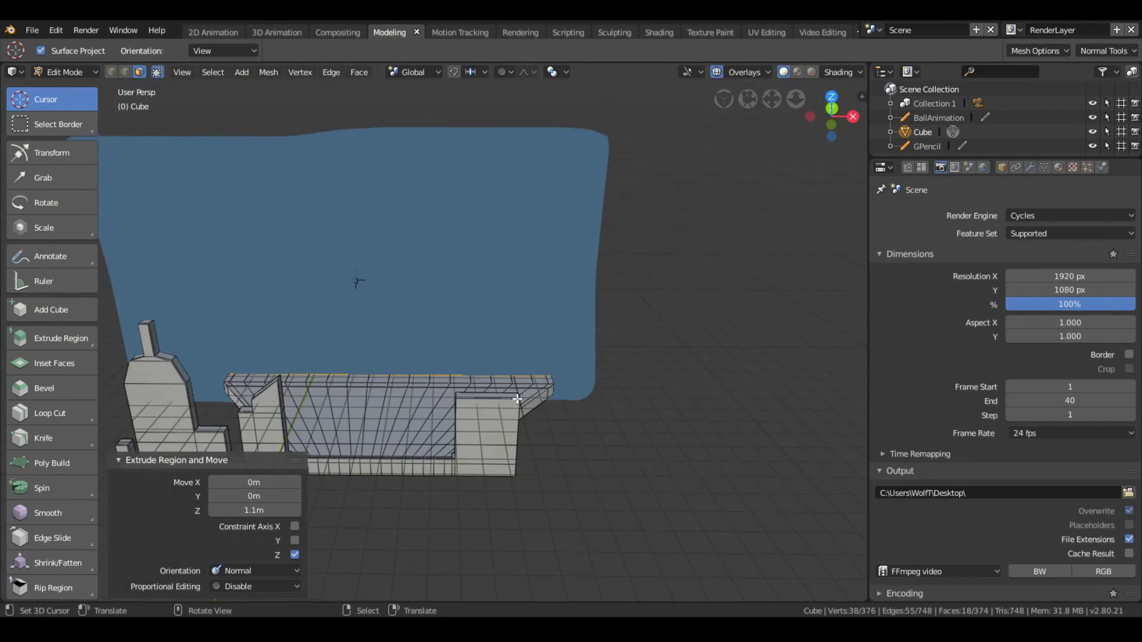
left_click(612, 410)
key("e")
left_click(324, 311)
middle_click_drag(323, 311, 598, 194)
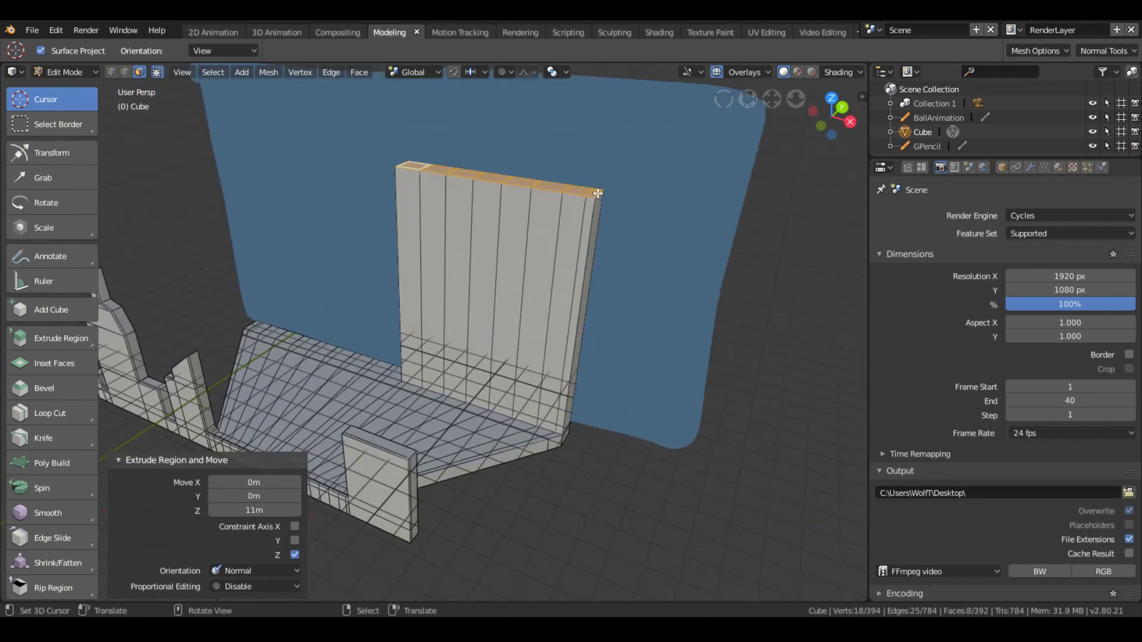
left_click(767, 72)
Lower a selected building edge along Z with a proportional move
left_click(467, 186)
key("KP_0")
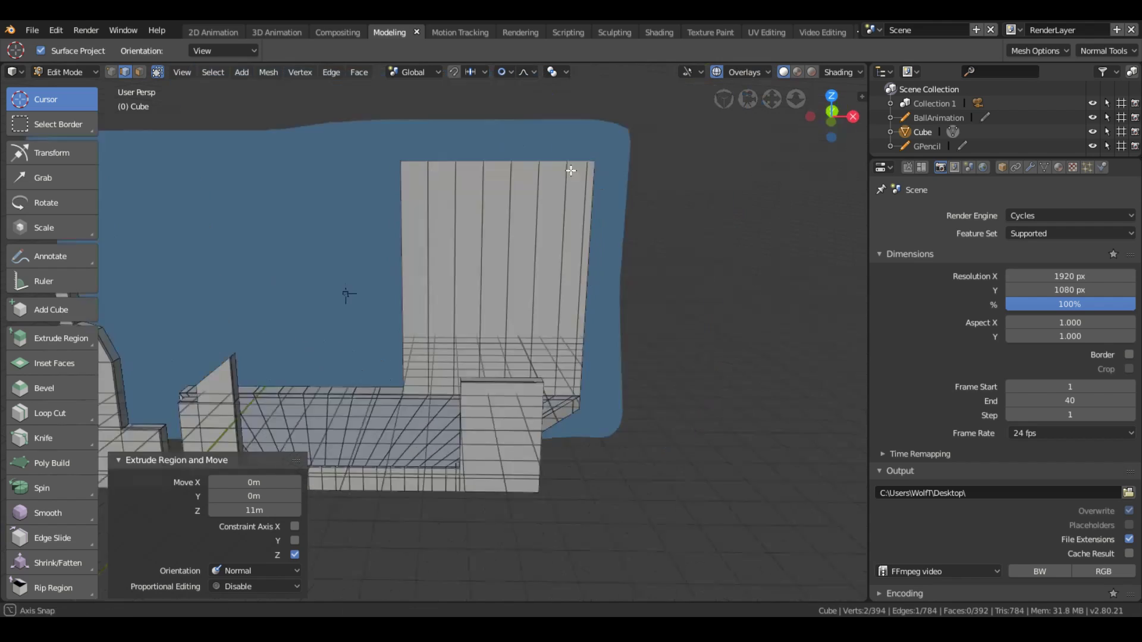
left_click(616, 292)
key("g")
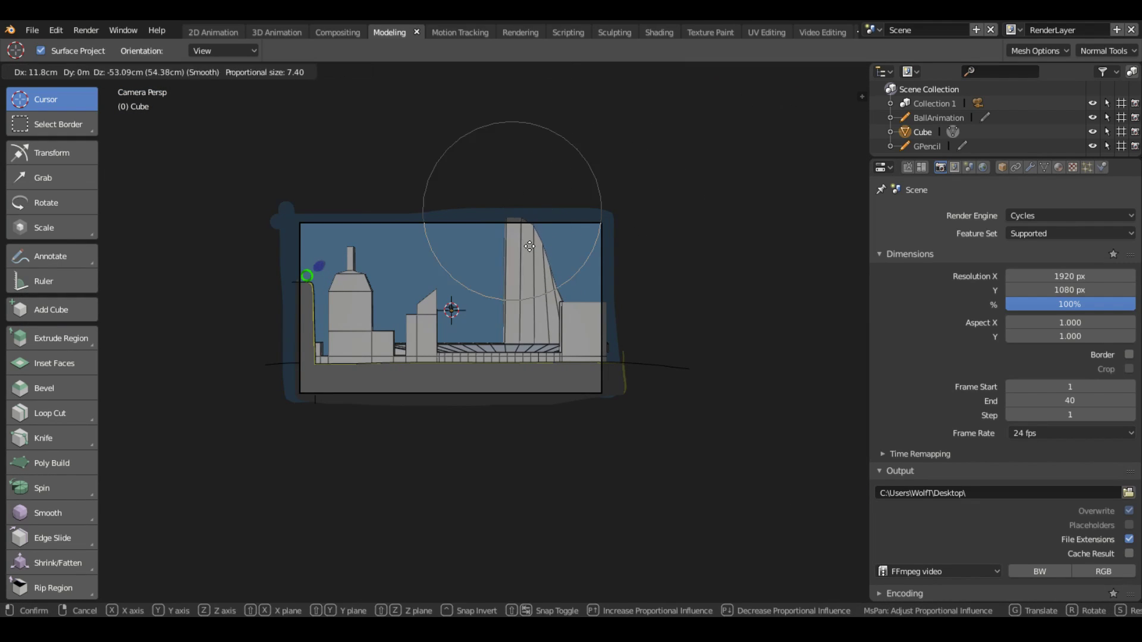
left_click(474, 230)
scroll(474, 230, "up", 5)
Extrude faces upward into a tall column and check the skyline from the camera
key("3")
middle_click_drag(496, 386, 526, 357)
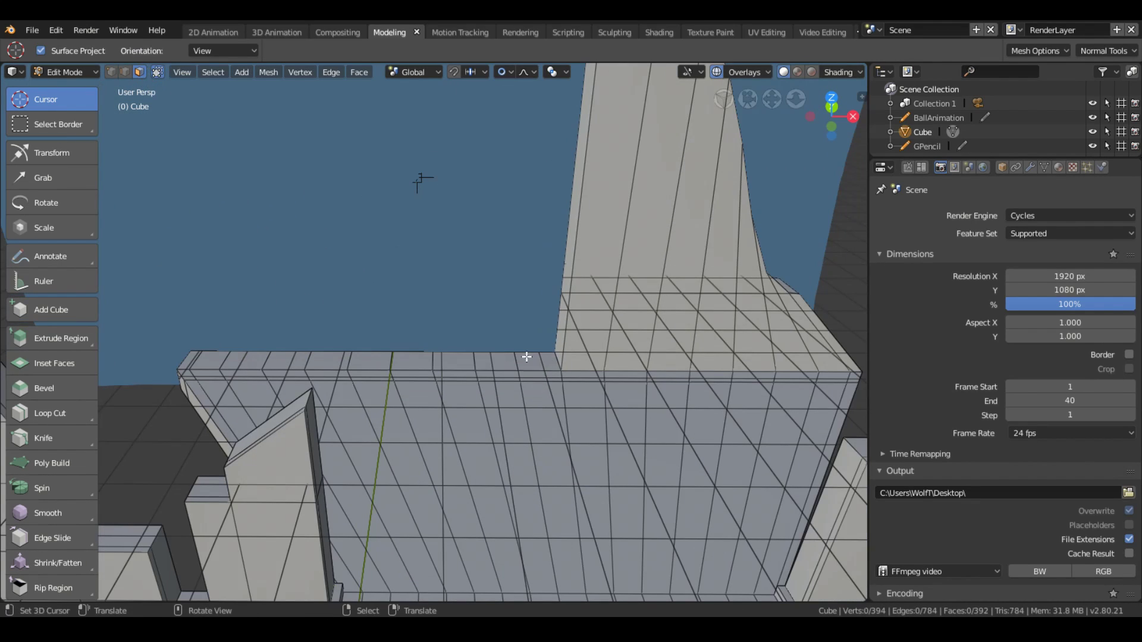
left_click(536, 350)
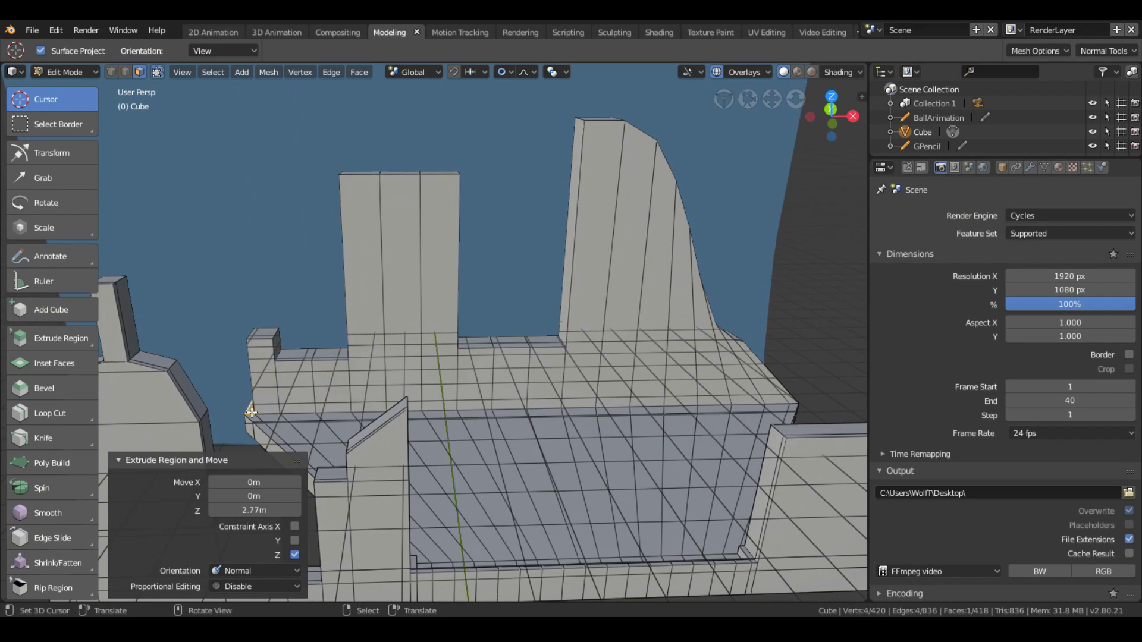
middle_click_drag(251, 412, 337, 319)
key("e")
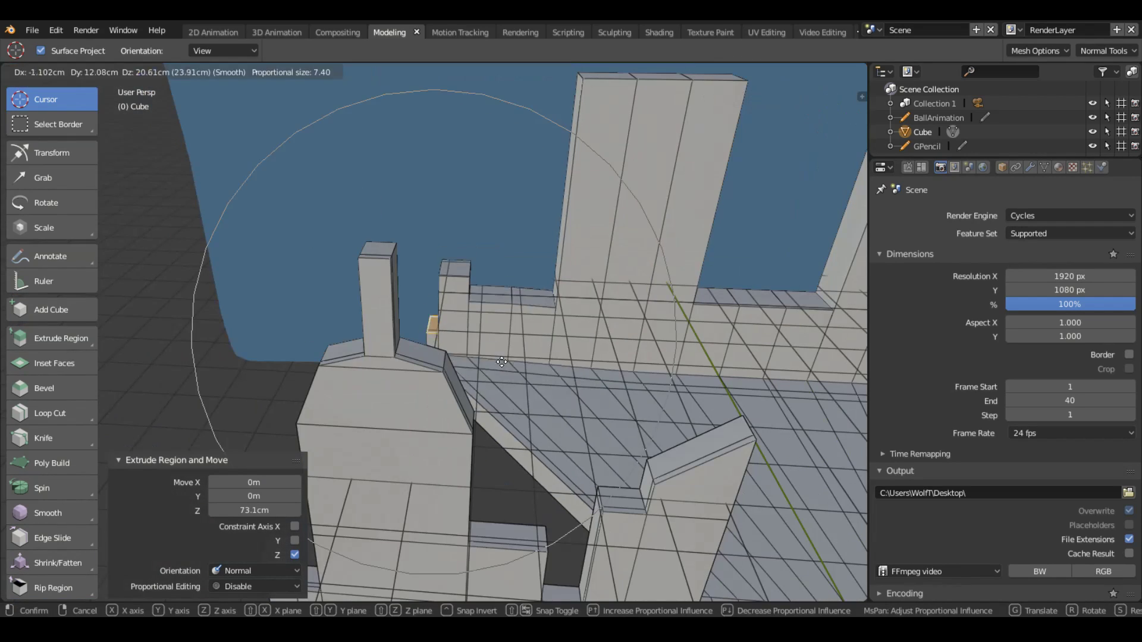
left_click(551, 253)
key("KP_0")
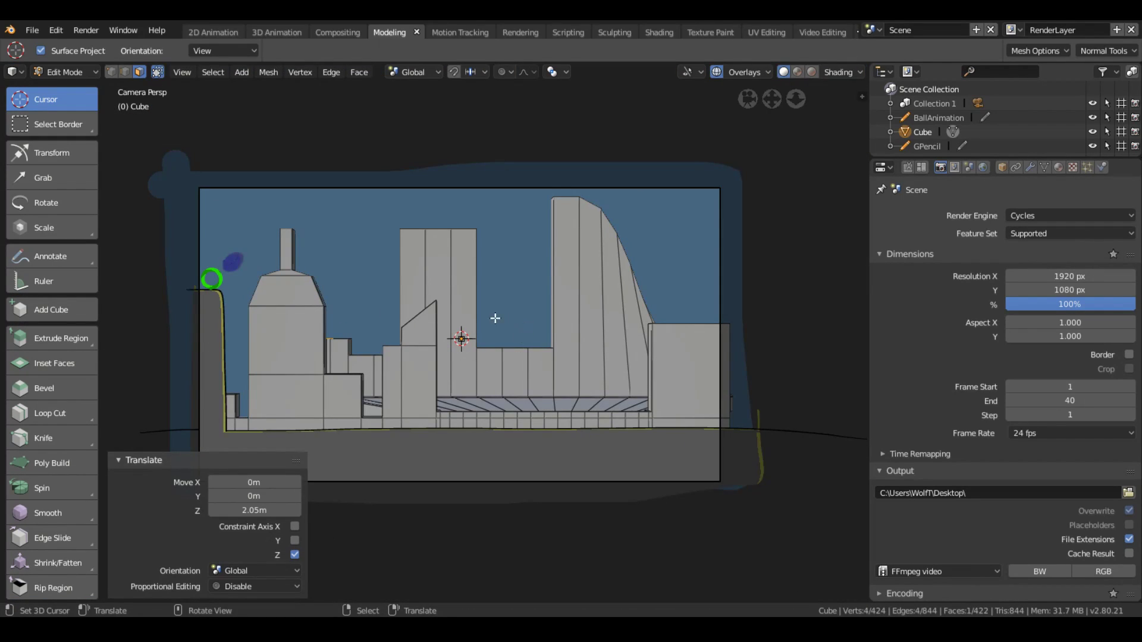
Inspect the mesh's material settings and view the skyline in rendered shading
left_click(1072, 167)
left_click_drag(868, 381, 955, 383)
scroll(1071, 383, "down", 1)
left_click(879, 71)
mouse_move(535, 297)
middle_mouse_down()
mouse_move(375, 377)
mouse_move(416, 309)
mouse_move(357, 333)
mouse_move(417, 310)
middle_mouse_up()
Select the city mesh, orbit the view and change the viewport shading mode
key("a")
left_click(992, 168)
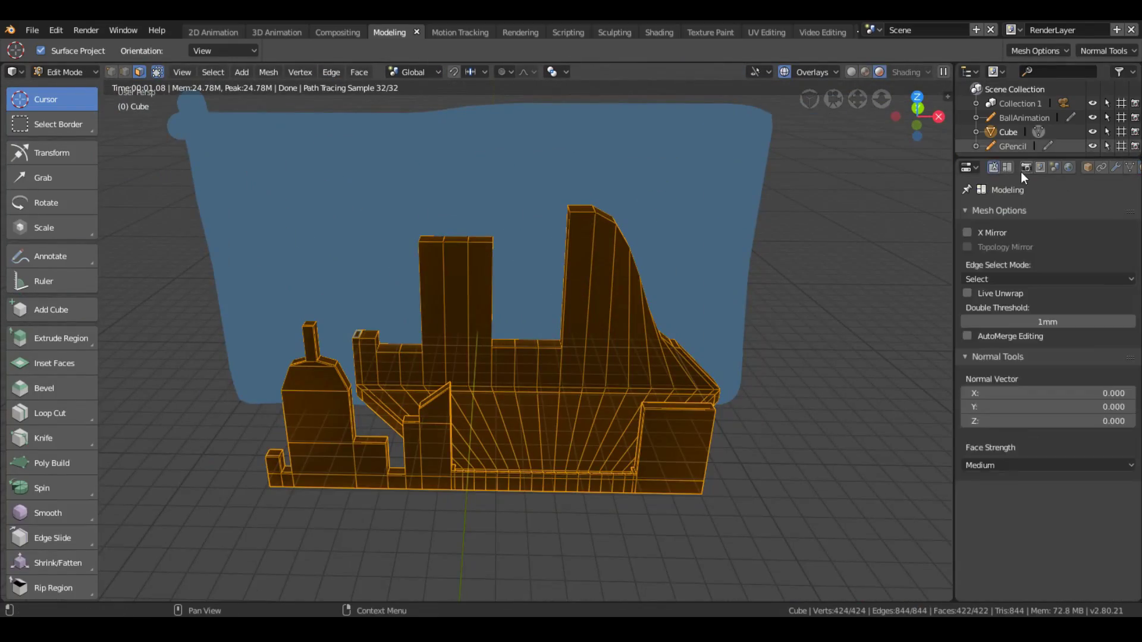
left_click(1065, 215)
left_click(1064, 170)
mouse_move(535, 297)
middle_mouse_down()
mouse_move(416, 309)
mouse_move(595, 297)
mouse_move(476, 357)
mouse_move(505, 412)
middle_mouse_up()
scroll(1081, 234, "down", 10)
left_click(883, 72)
scroll(482, 354, "up", 3)
Add a cone mesh and move it along the ground in front of the buildings
key("shift+a")
left_click(397, 497)
middle_click_drag(591, 268, 530, 242)
key("l")
middle_click_drag(542, 185, 558, 295)
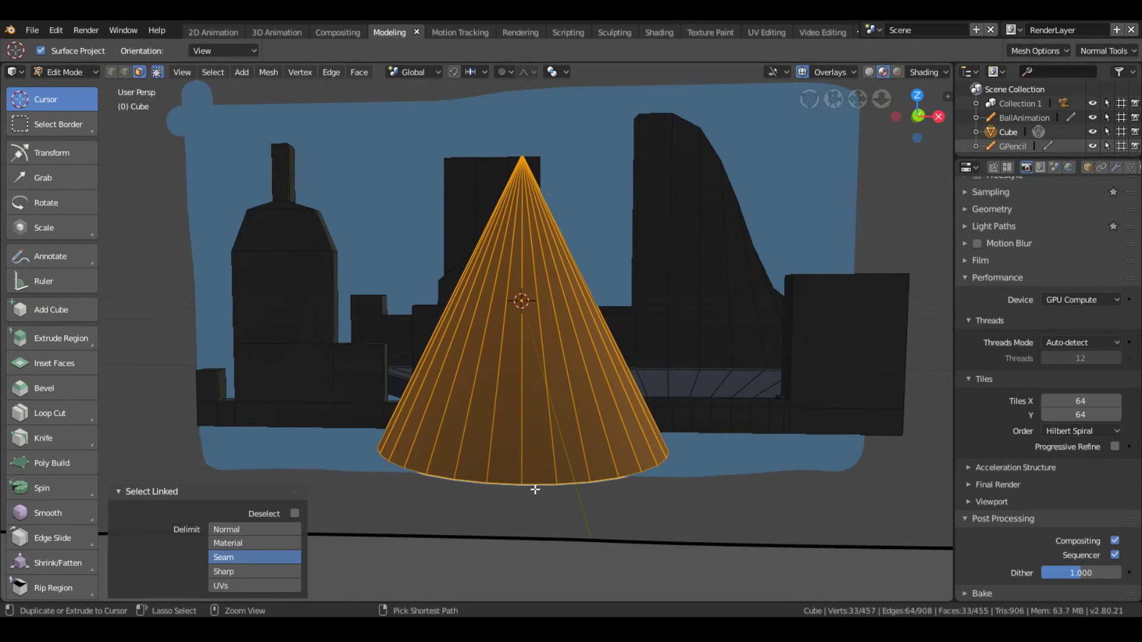
key("g")
key("shift+z")
left_click(529, 326)
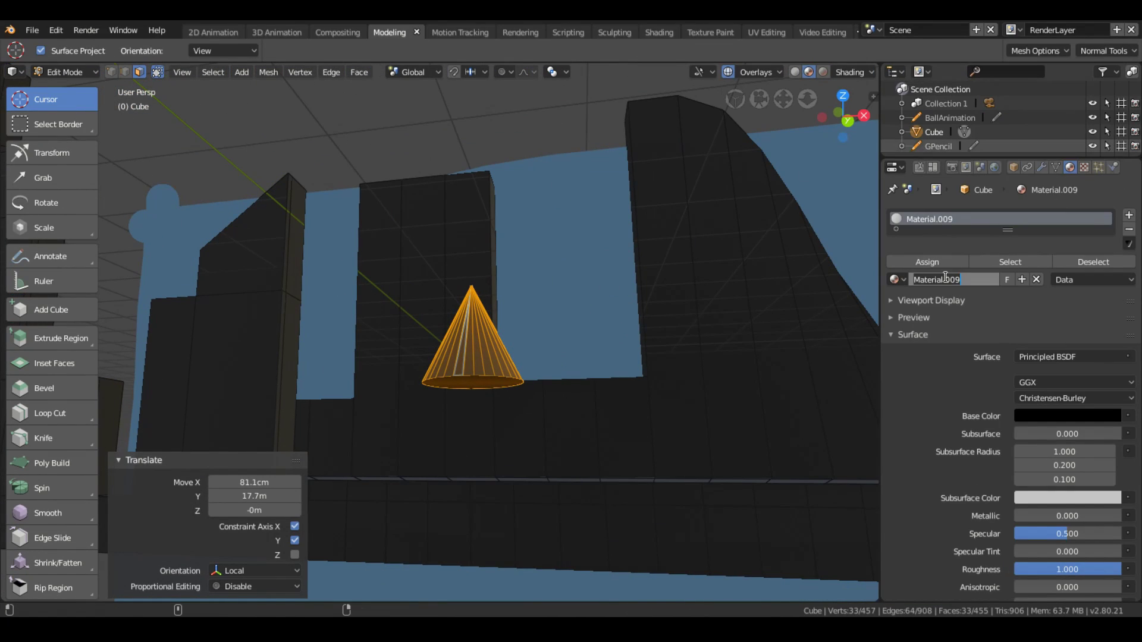
Give the cone a Green material with a green base colour
key("Return")
scroll(1043, 397, "down", 1)
scroll(1101, 465, "down", 3)
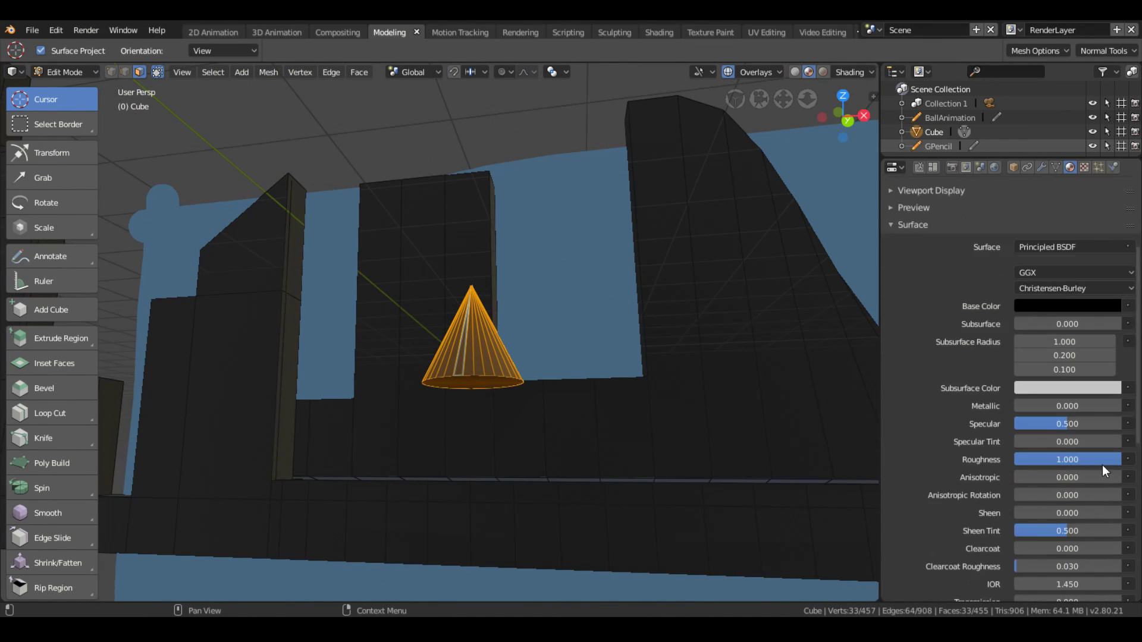
scroll(1011, 386, "up", 5)
left_click(915, 244)
left_click(1068, 516)
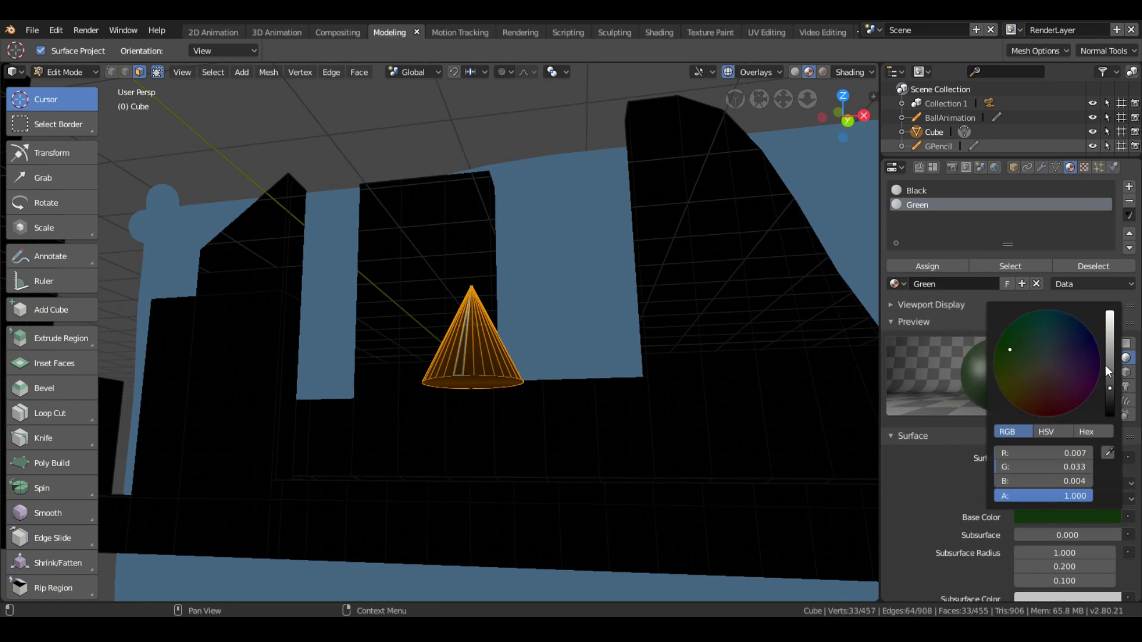
Inset and extrude the cone's bottom face into a narrow trunk, scaled thinner on Y
scroll(1011, 386, "down", 2)
middle_click_drag(713, 474, 408, 383)
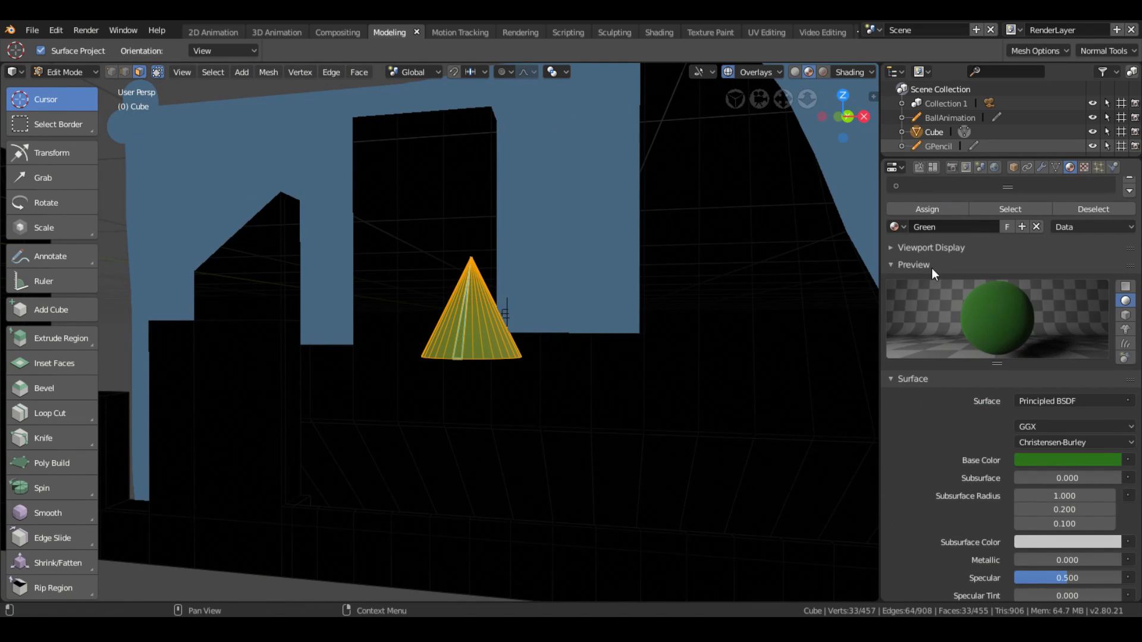
scroll(933, 272, "up", 3)
middle_click_drag(773, 416, 734, 372)
key("i")
left_click(739, 375)
key("e")
left_click(495, 415)
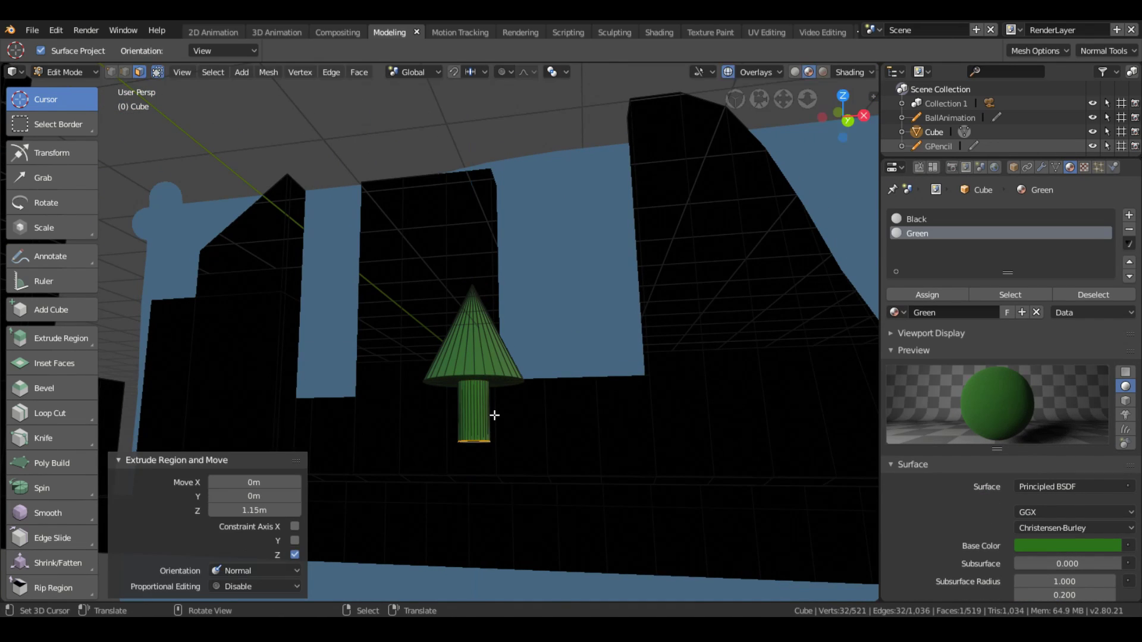
left_click(472, 387, "alt")
mouse_move(494, 415)
middle_mouse_down()
mouse_move(470, 386)
mouse_move(589, 351)
middle_mouse_up()
key("s")
key("y")
left_click(452, 411)
Add a new Brown material slot for the trunk with a brown base colour
left_click(1129, 215)
left_click(952, 313)
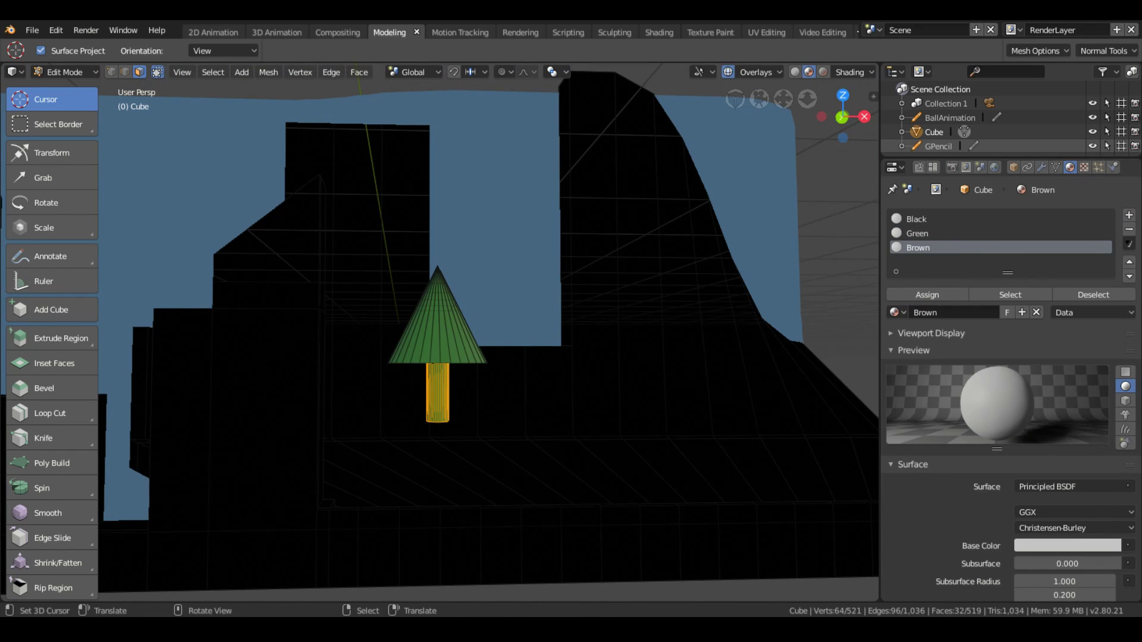
scroll(1038, 539, "down", 1)
left_click(1037, 515)
left_click(1030, 394)
Shrink the tree and lower it vertically onto the ground
key("l")
middle_click_drag(464, 363, 607, 301)
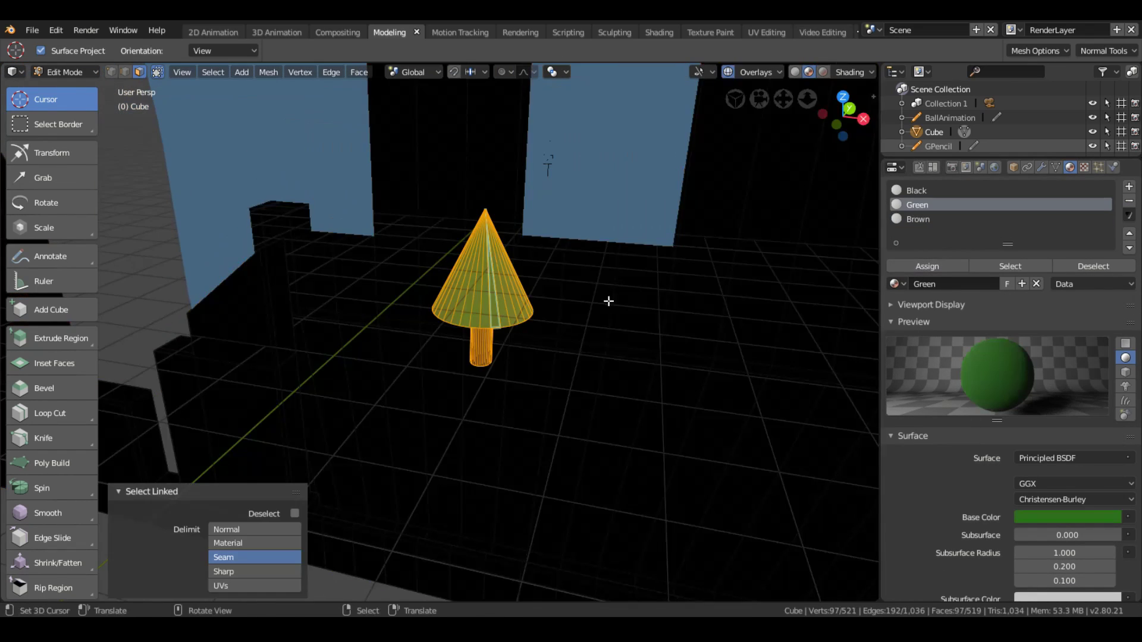
key("s")
left_click(571, 303)
scroll(510, 303, "up", 5)
key("g")
middle_click_drag(471, 340, 476, 368)
key("g")
key("z")
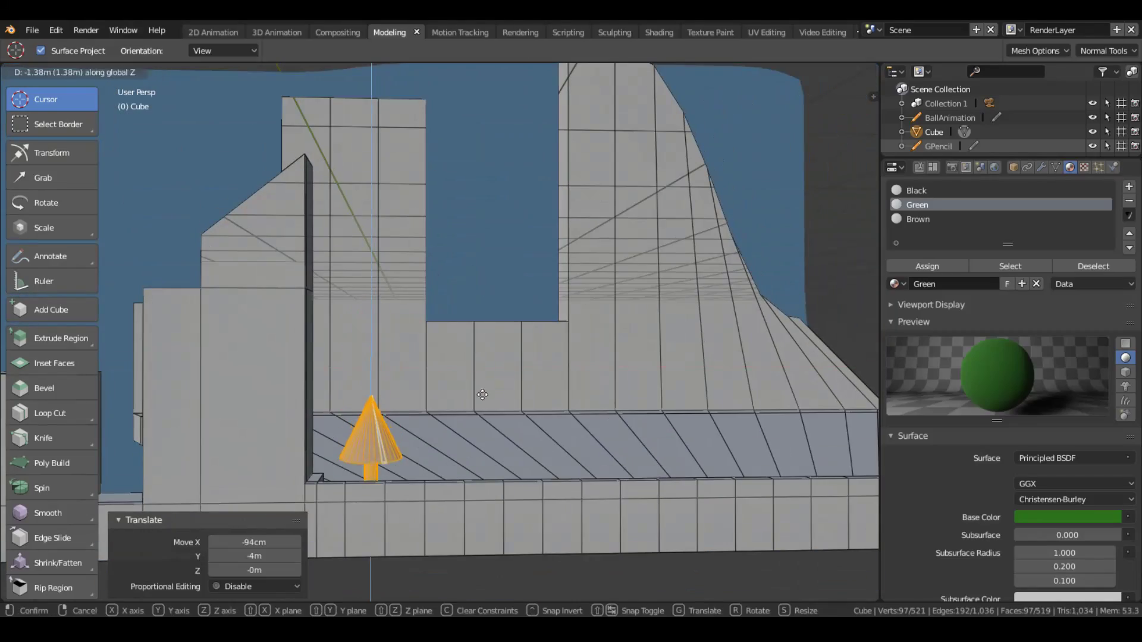
left_click(506, 431)
In top view, duplicate the tree and select the tree copies
key("KP_7")
key("shift+d")
left_click(505, 383)
key("shift+d")
left_click(504, 382)
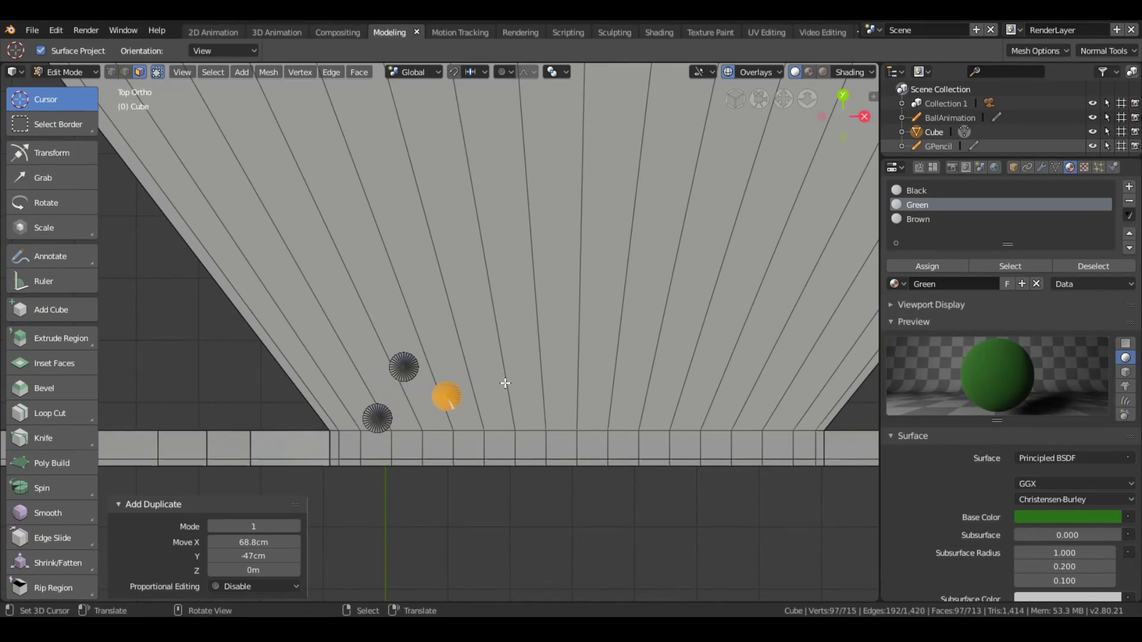
left_click(410, 383)
mouse_move(409, 384)
middle_mouse_down()
mouse_move(337, 204)
mouse_move(408, 349)
middle_mouse_up()
key("KP_7")
key("l")
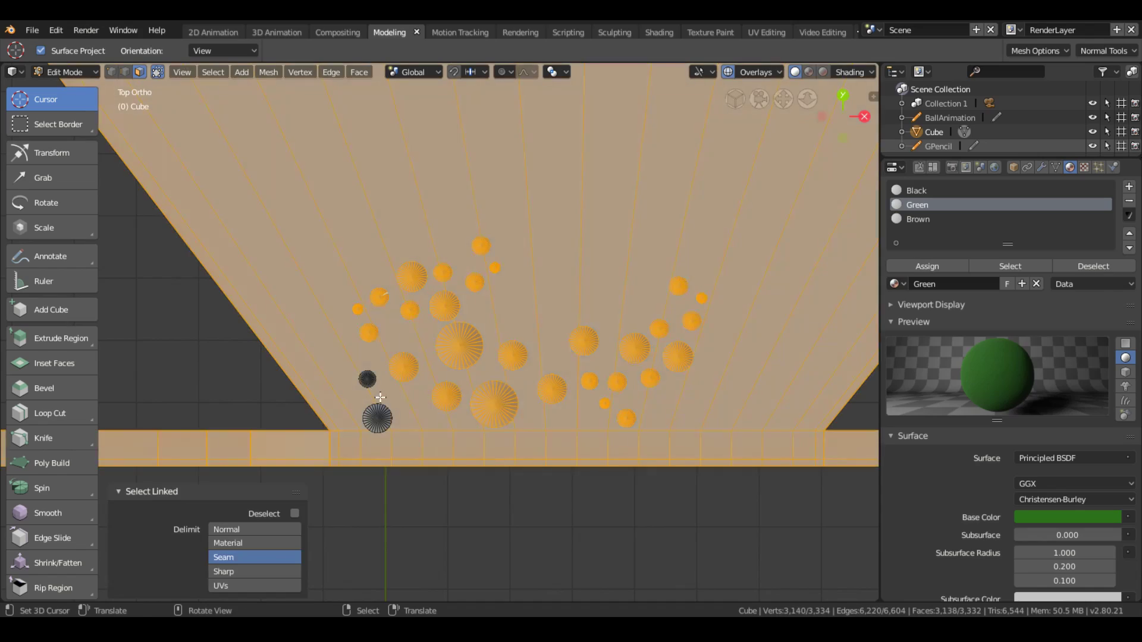
key("ctrl+i")
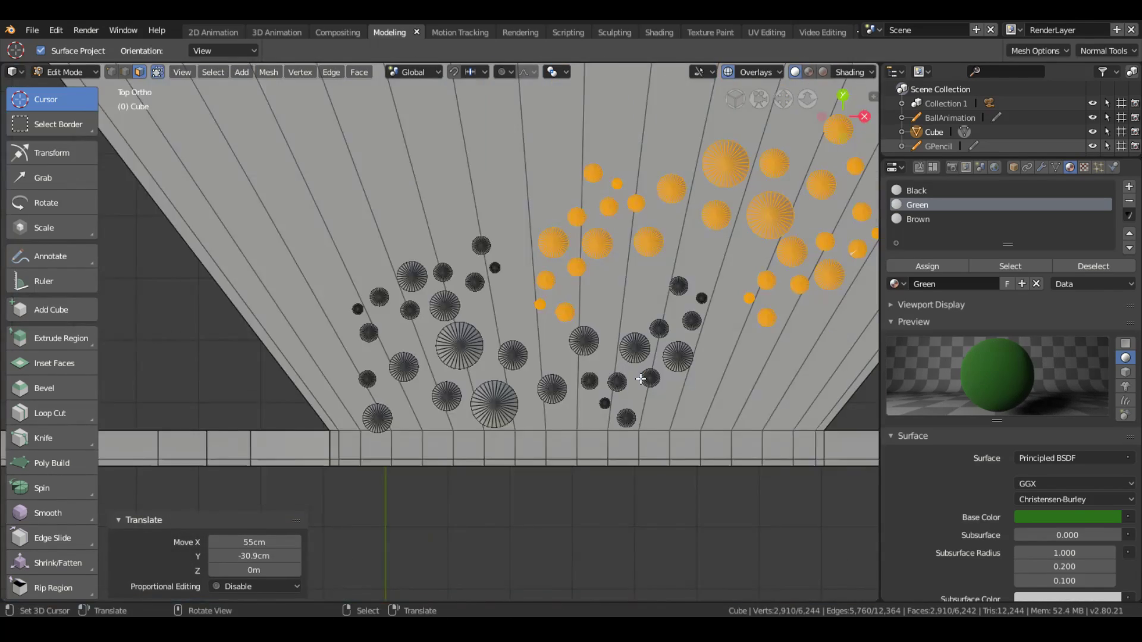
Duplicate the selected trees, delete the extra copies and place the tree group
middle_click_drag(688, 363, 401, 381, "shift")
key("l")
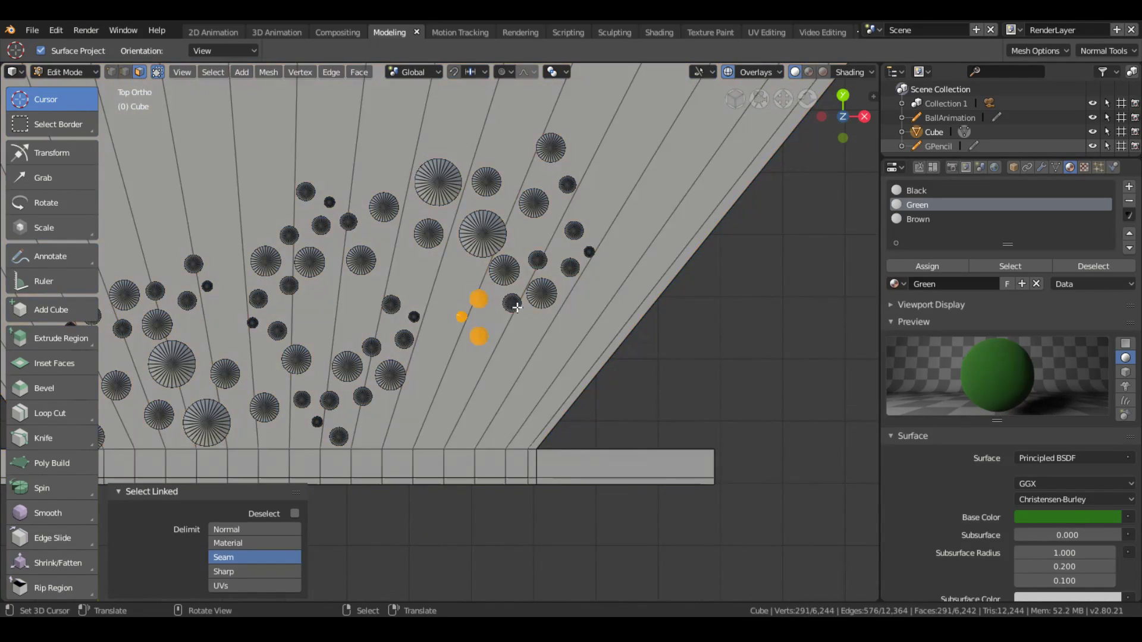
key("r")
key("Return")
key("shift+d")
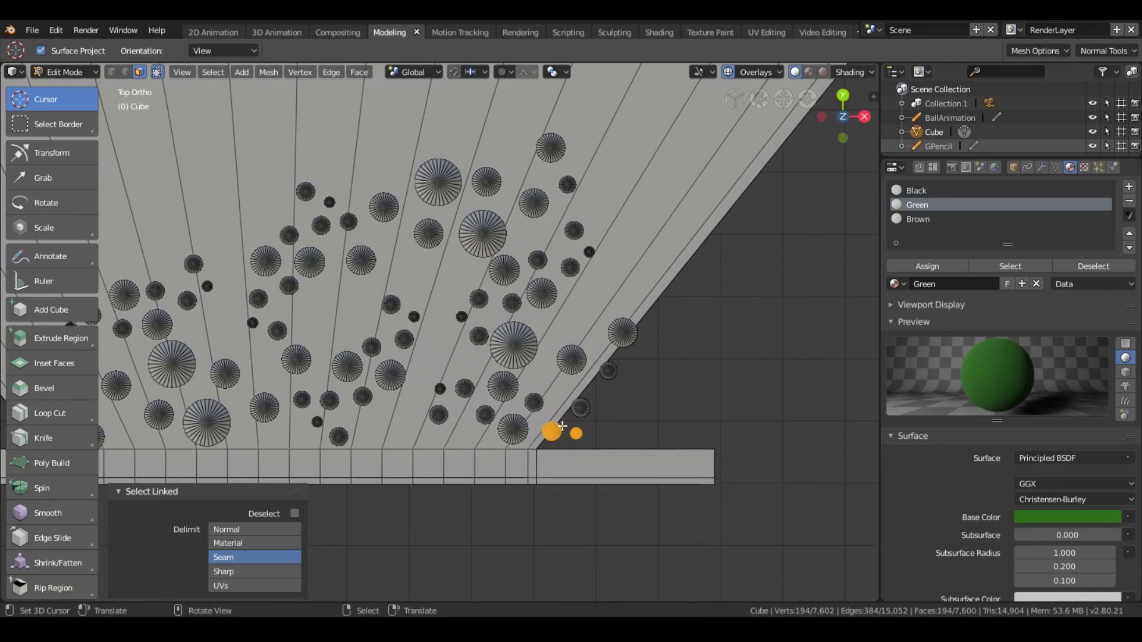
key("x")
left_click(646, 377)
middle_click_drag(458, 302, 527, 362, "shift")
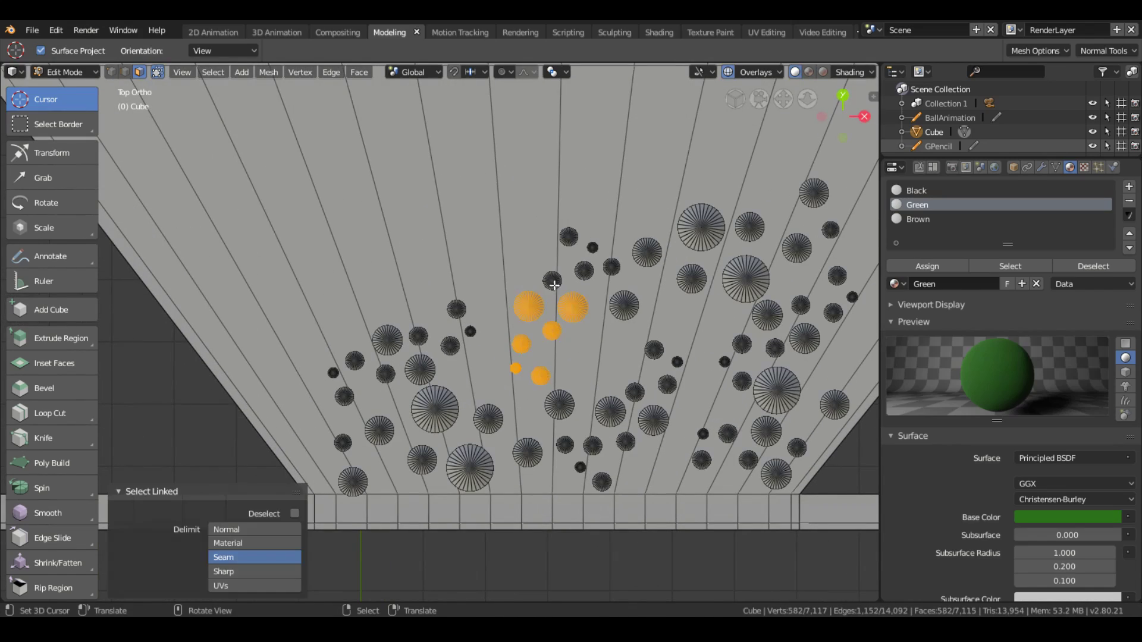
left_click(478, 454)
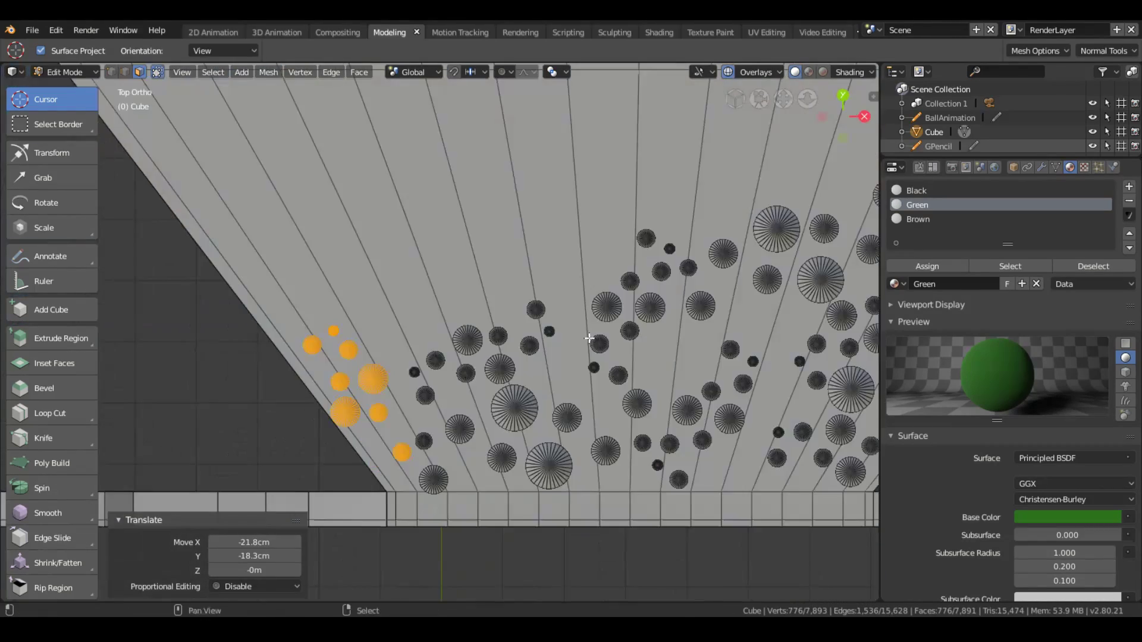
Temporarily hide the ground plane to select a larger group of trees
key("l")
key("h")
middle_click_drag(355, 293, 431, 311)
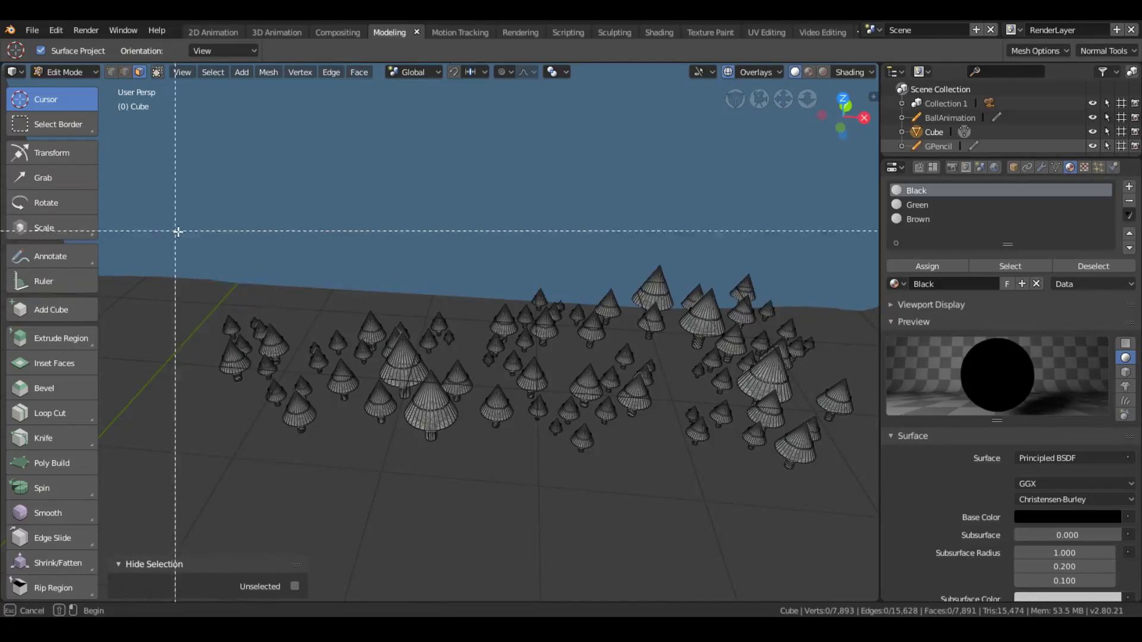
left_click_drag(177, 231, 856, 475)
key("alt+h")
mouse_move(416, 267)
middle_mouse_down()
mouse_move(381, 309)
mouse_move(452, 238)
mouse_move(556, 248)
mouse_move(430, 197)
middle_mouse_up()
left_click(419, 277)
key("ctrl+l")
key("ctrl+i")
Duplicate the tree group along X and rotate the copies into a tree line
key("shift+d")
key("x")
left_click(380, 314)
key("r")
left_click(506, 250)
key("alt+h")
right_click(430, 198)
scroll(431, 197, "up", 3)
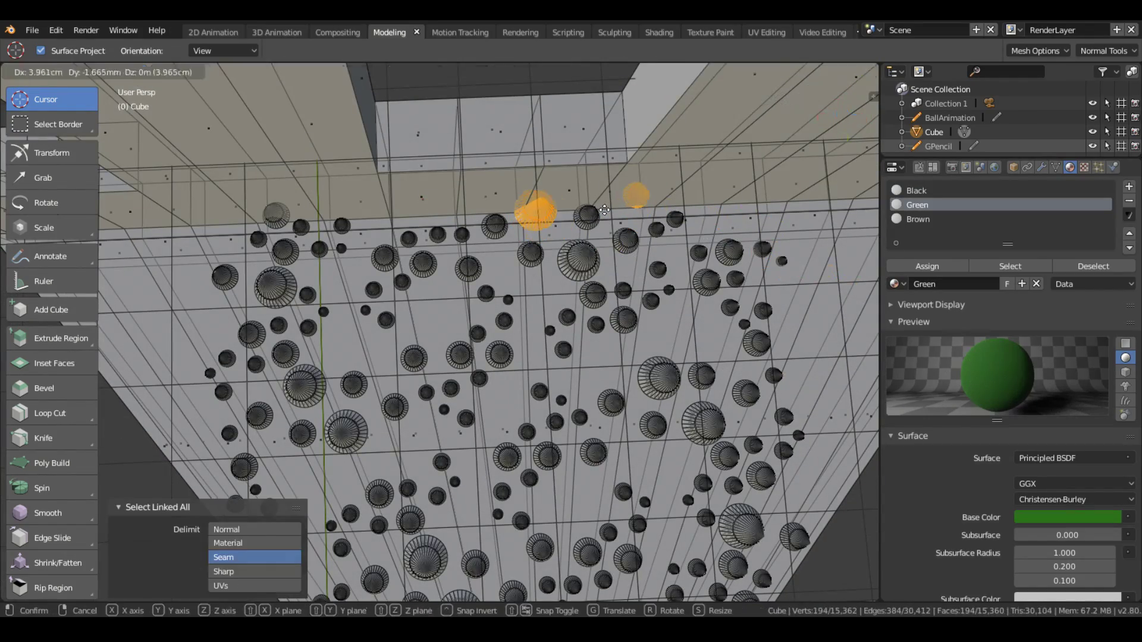
left_click(605, 210)
middle_click_drag(604, 210, 386, 227)
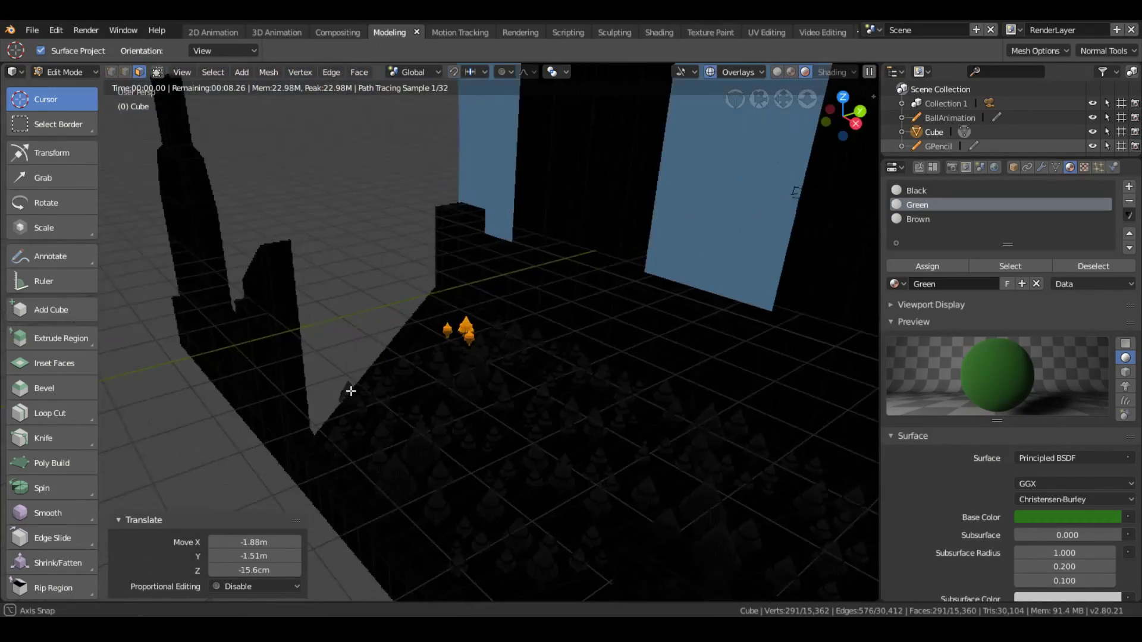
Preview the rendered camera view, then add a new plane
left_click(918, 218)
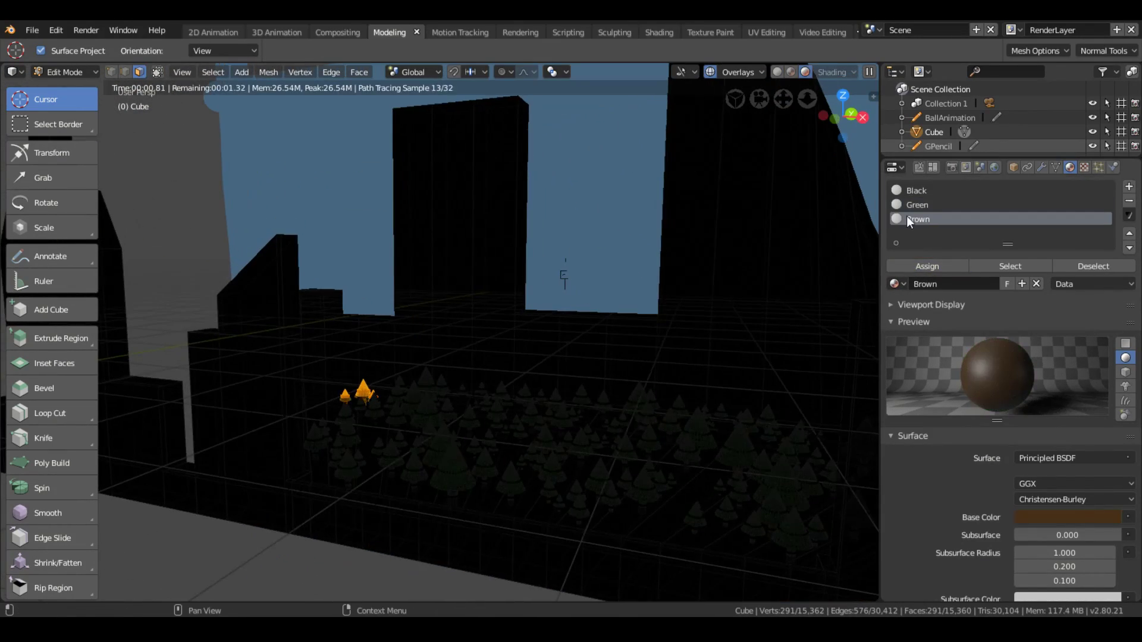
key("KP_0")
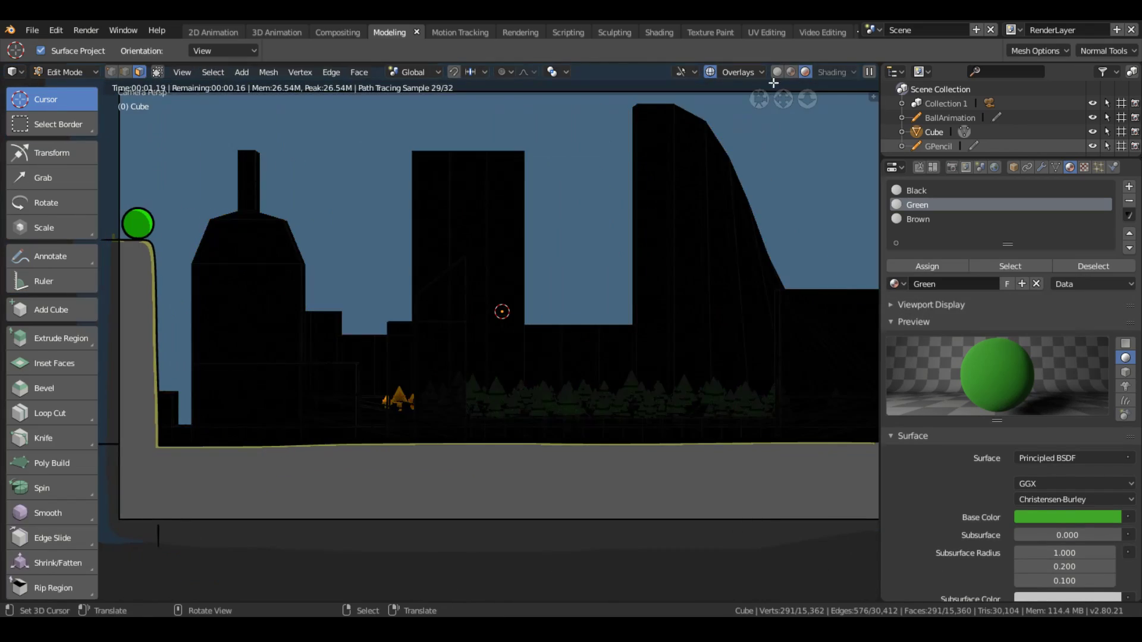
key("shift+a")
left_click(277, 255)
Rotate the new plane upright and move it vertically in front view
key("r")
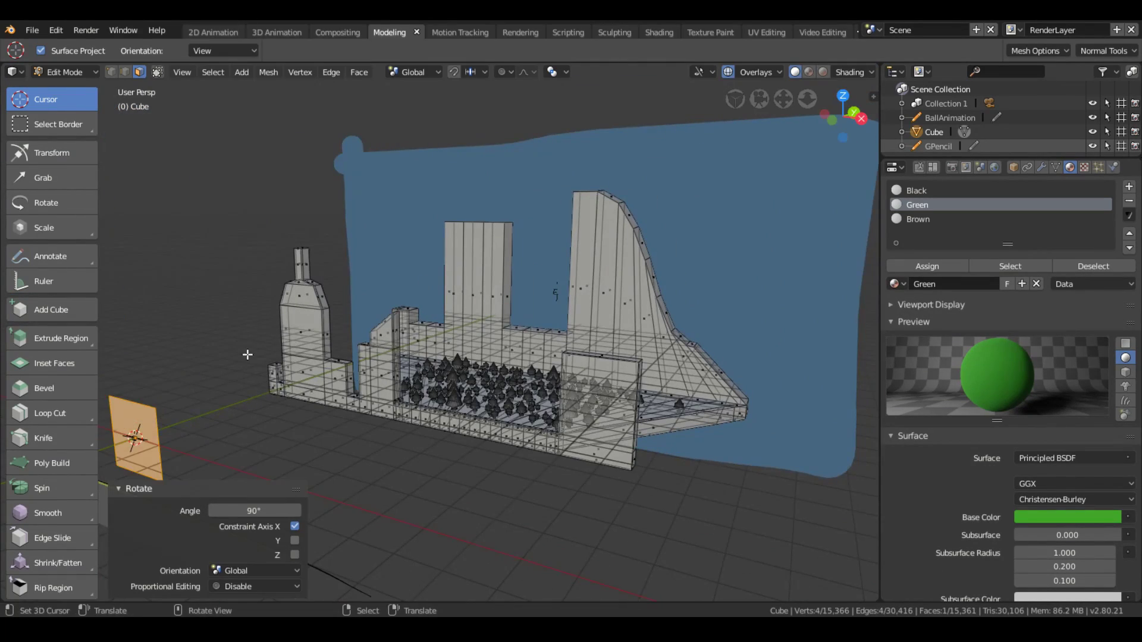
middle_click_drag(248, 355, 518, 361)
key("g")
key("z")
key("KP_1")
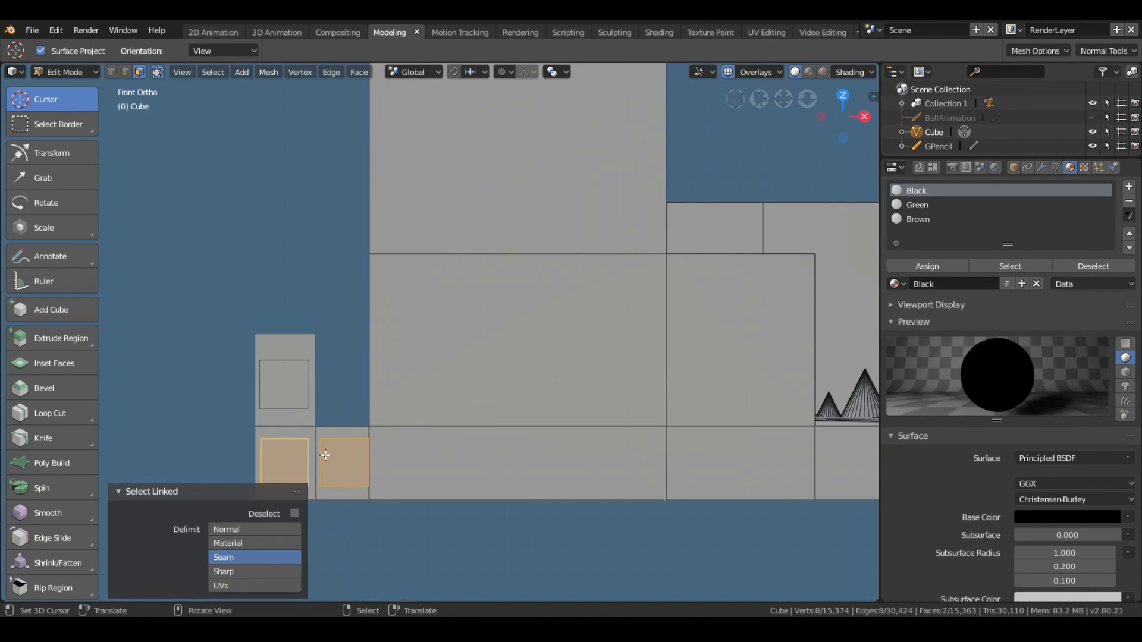
Place the copied window and delete a stray single face
left_click(583, 454)
key("l")
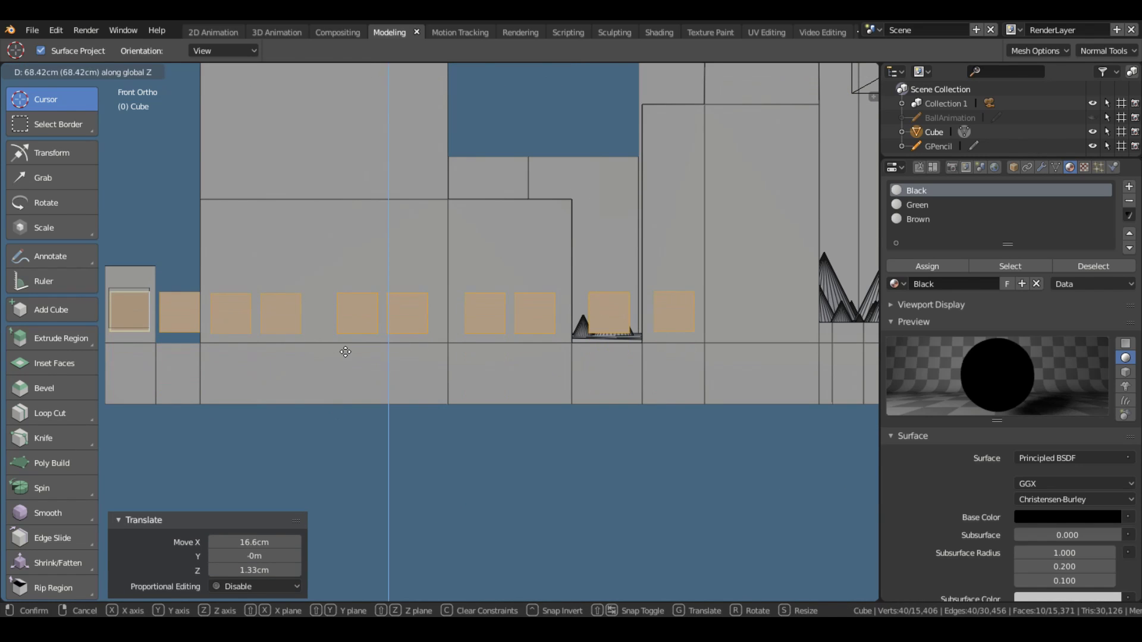
left_click(608, 312)
key("x")
left_click(140, 308)
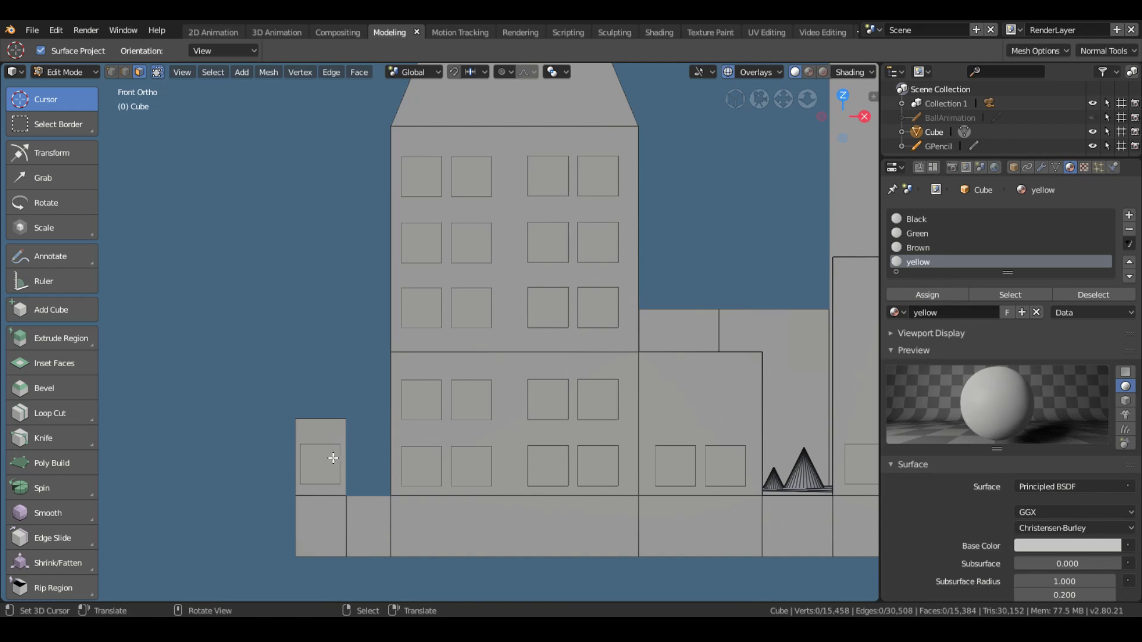
Duplicate the lower-left window faces higher up the tall building
key("l")
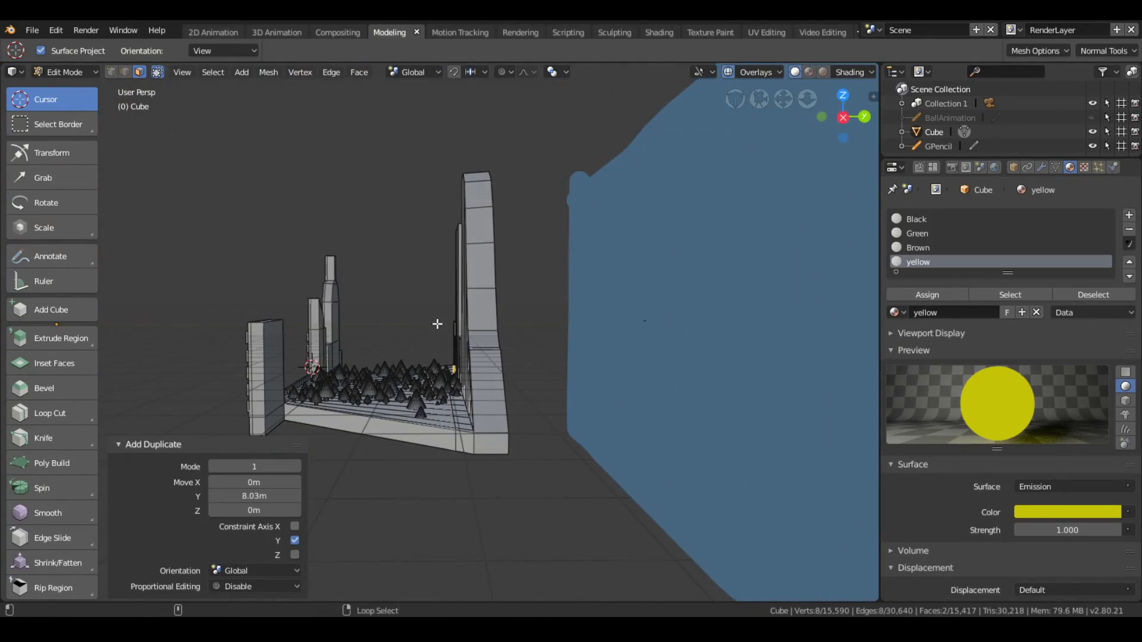
middle_click_drag(489, 280, 573, 386)
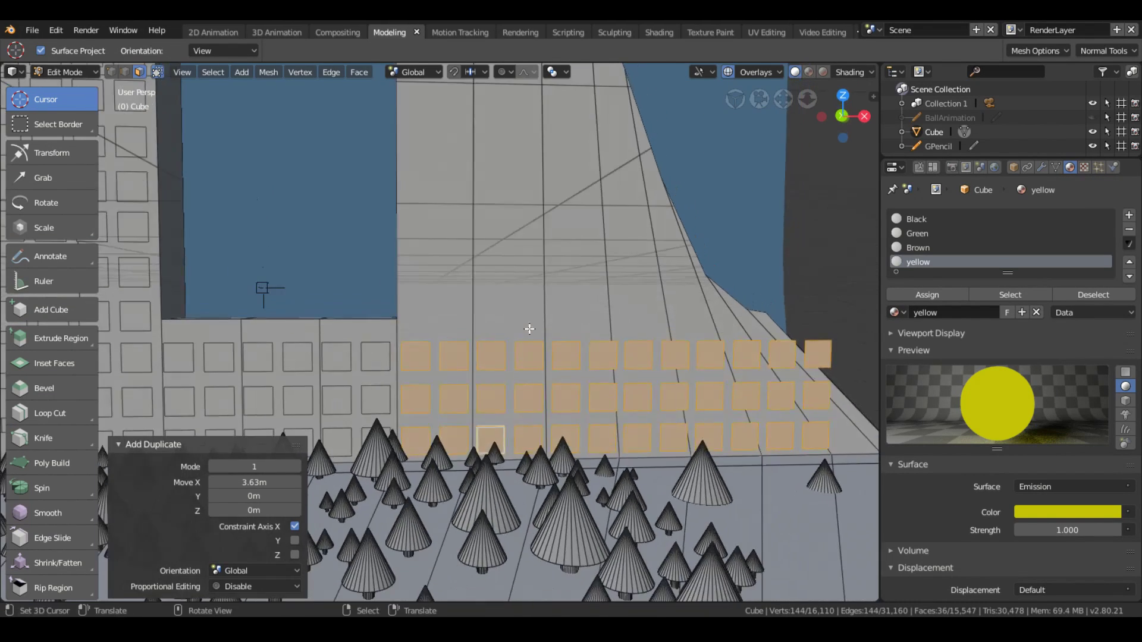
key("z")
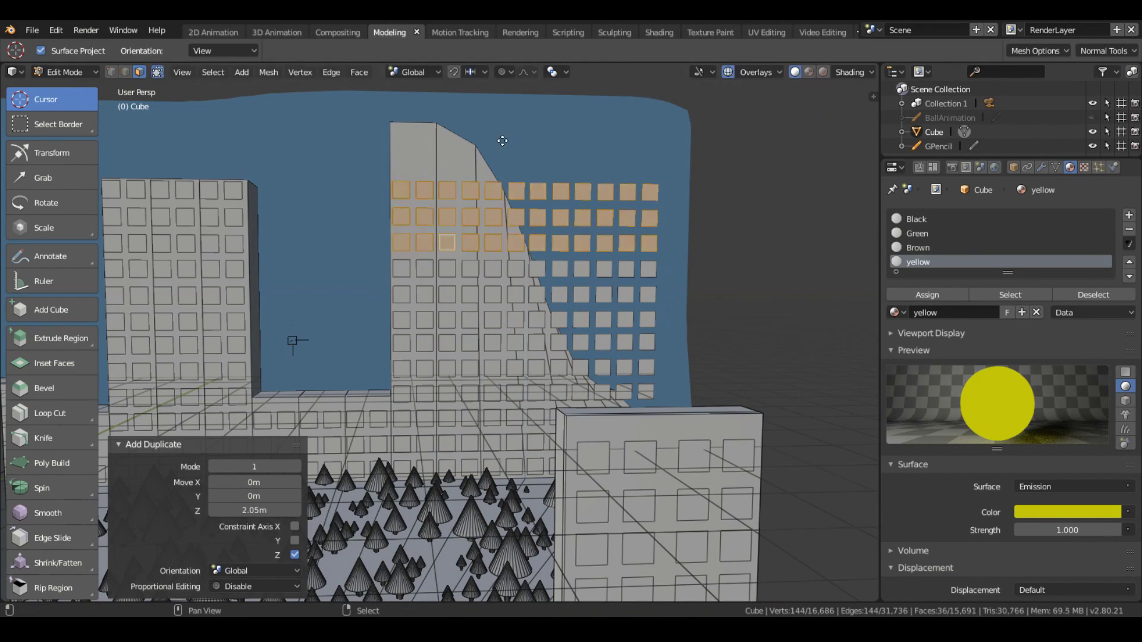
left_click(462, 184)
key("alt+a")
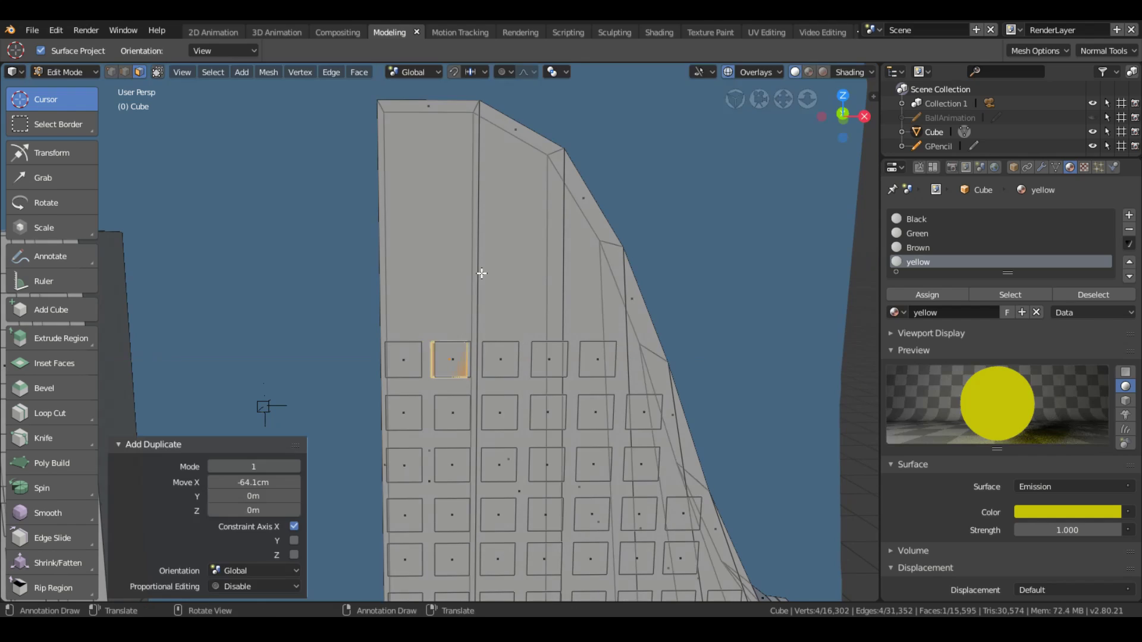
Raise the single window face 83 cm along Z
key("g")
key("z")
left_click(135, 212)
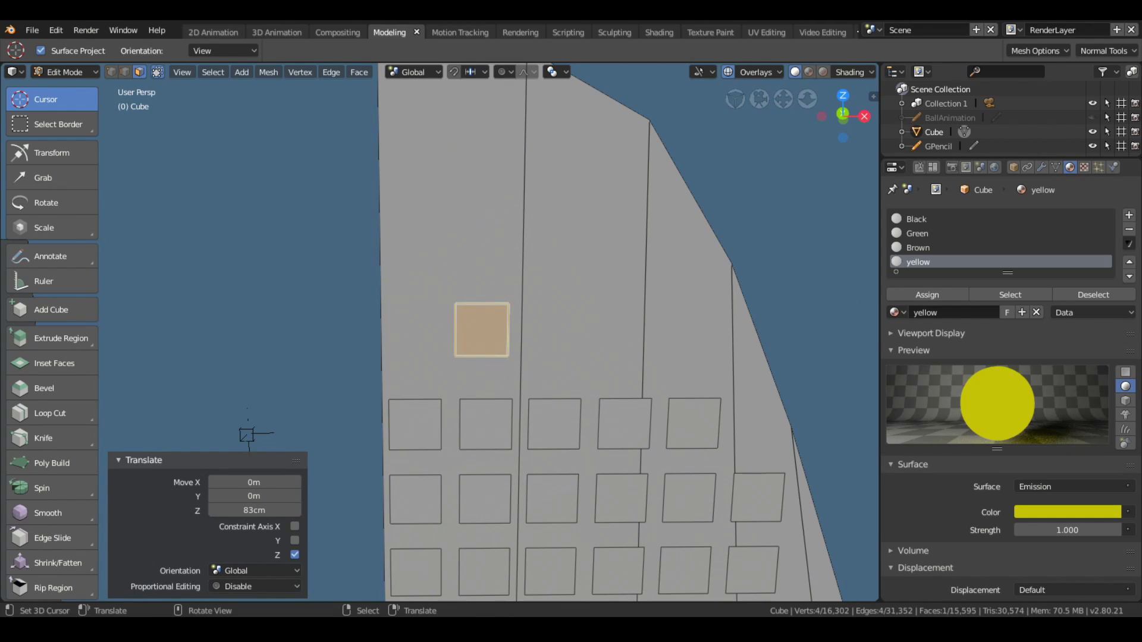
In front ortho view, slant the square's top edge into a tall parallelogram
key("KP_1")
key("2")
left_click(482, 304)
key("g")
left_click(546, 218)
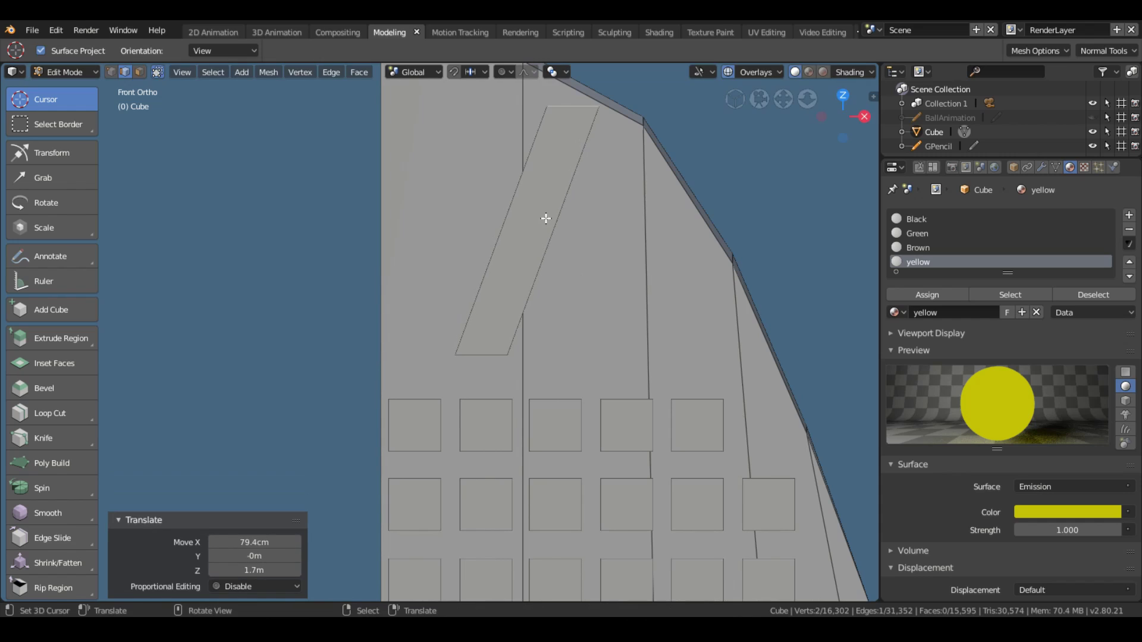
Shift the slanted strip left and add a loop cut near its top
key("g")
left_click(492, 163)
key("ctrl+r")
left_click(505, 268)
key("g")
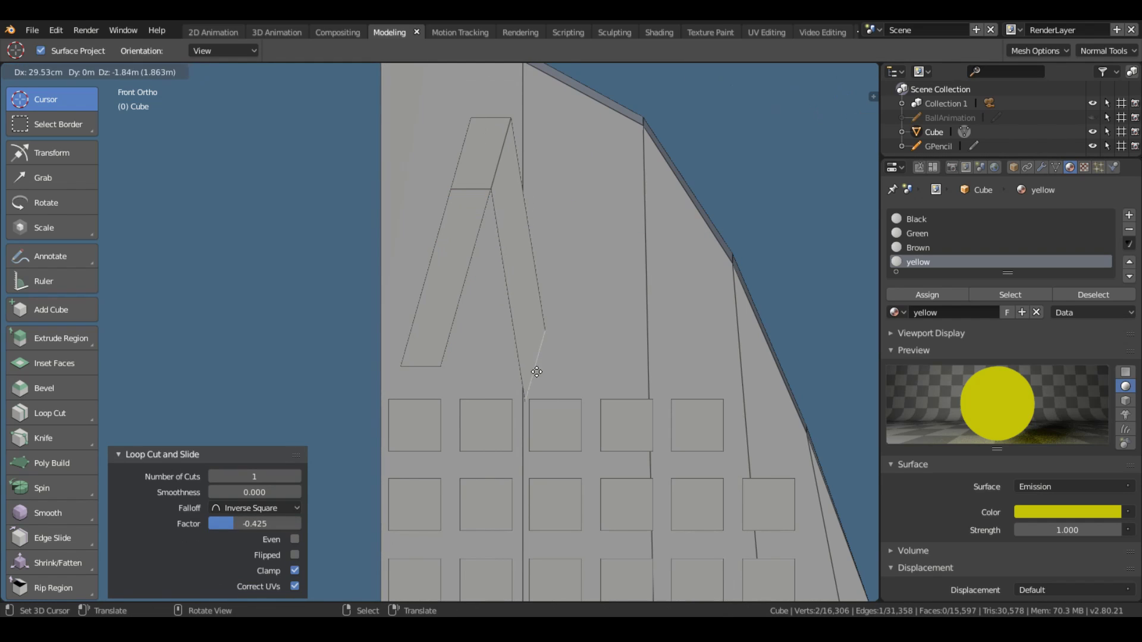
left_click(530, 311)
Extrude the top edge and rotate it downward to form the second leg, narrowing its end
key("e")
key("r")
left_click(467, 390)
key("s")
left_click(645, 344)
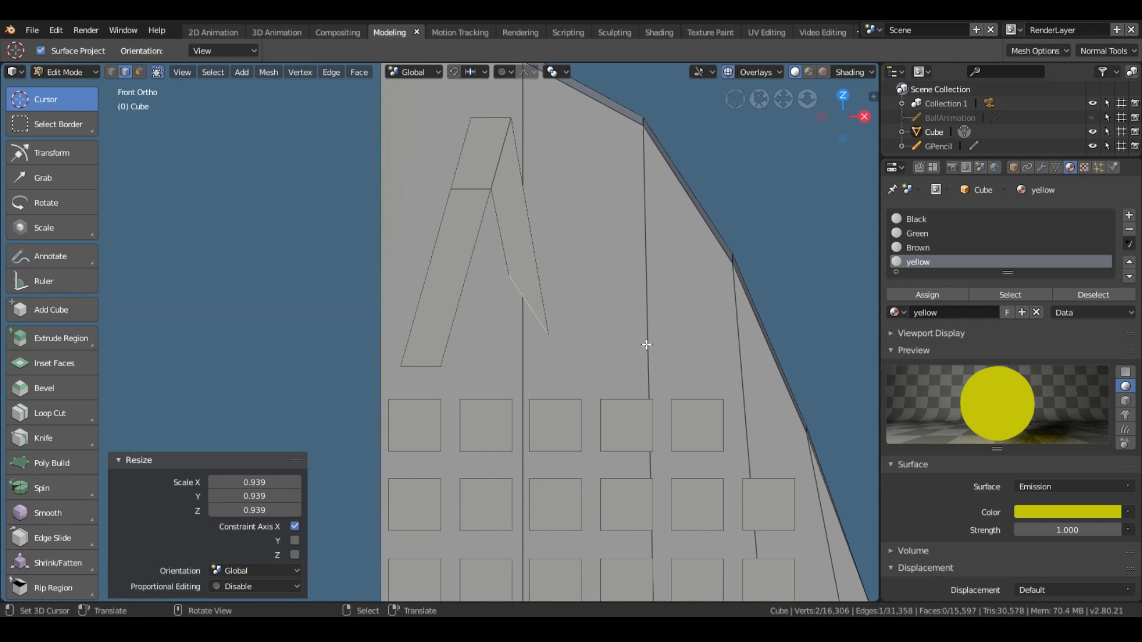
key("g")
left_click(464, 283)
Cut and slide edges on the left leg, then extrude part of it
left_click(453, 288)
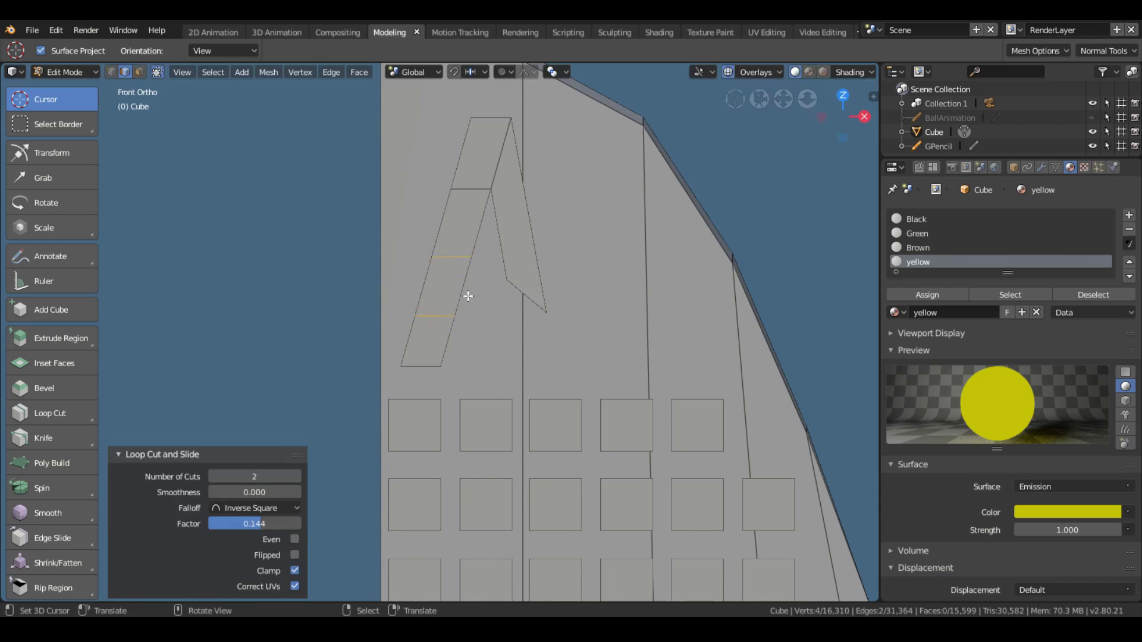
key("g")
key("g")
left_click(446, 284)
key("g")
left_click(443, 283)
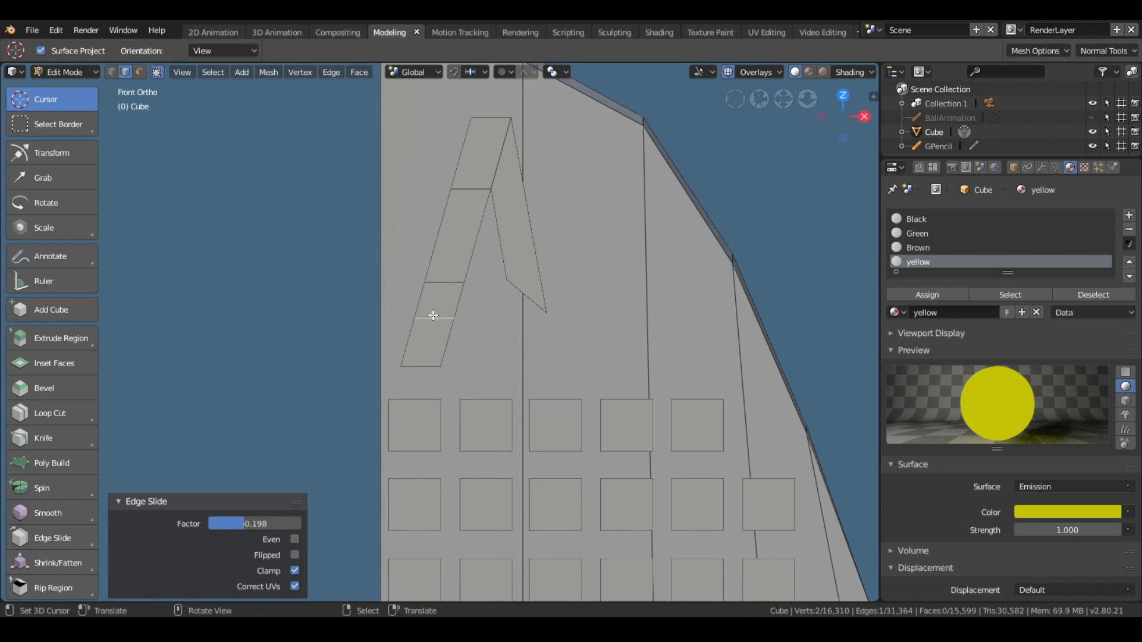
key("e")
left_click(532, 332)
Add an edge loop across the left leg where the crossbar will start
scroll(489, 242, "up", 2)
scroll(476, 345, "up", 1)
key("ctrl+r")
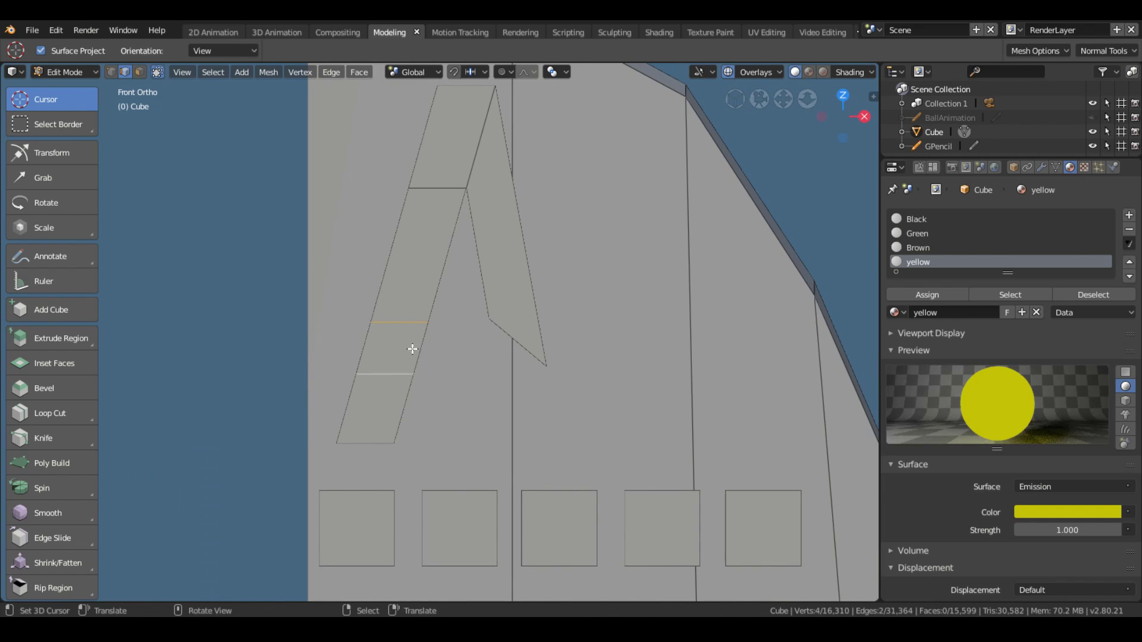
left_click(408, 345)
left_click(423, 339)
Extrude a crossbar to the right, scale its end horizontally and lower a corner vertex
key("e")
left_click(522, 365)
key("s")
key("x")
left_click(489, 371)
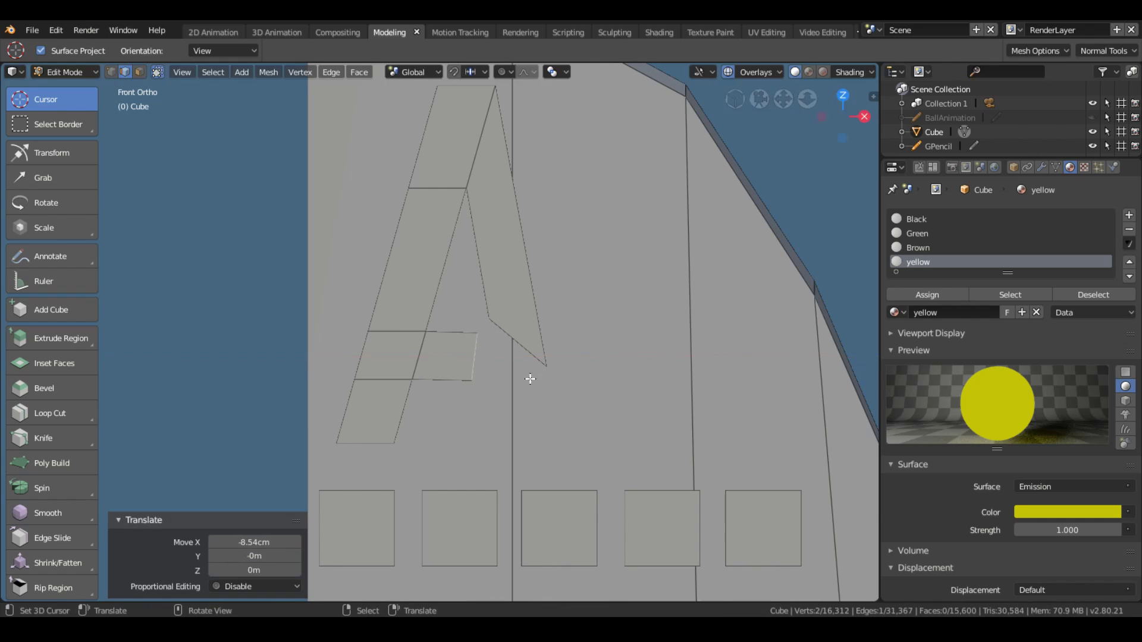
key("g")
left_click(544, 377)
scroll(477, 344, "up", 4)
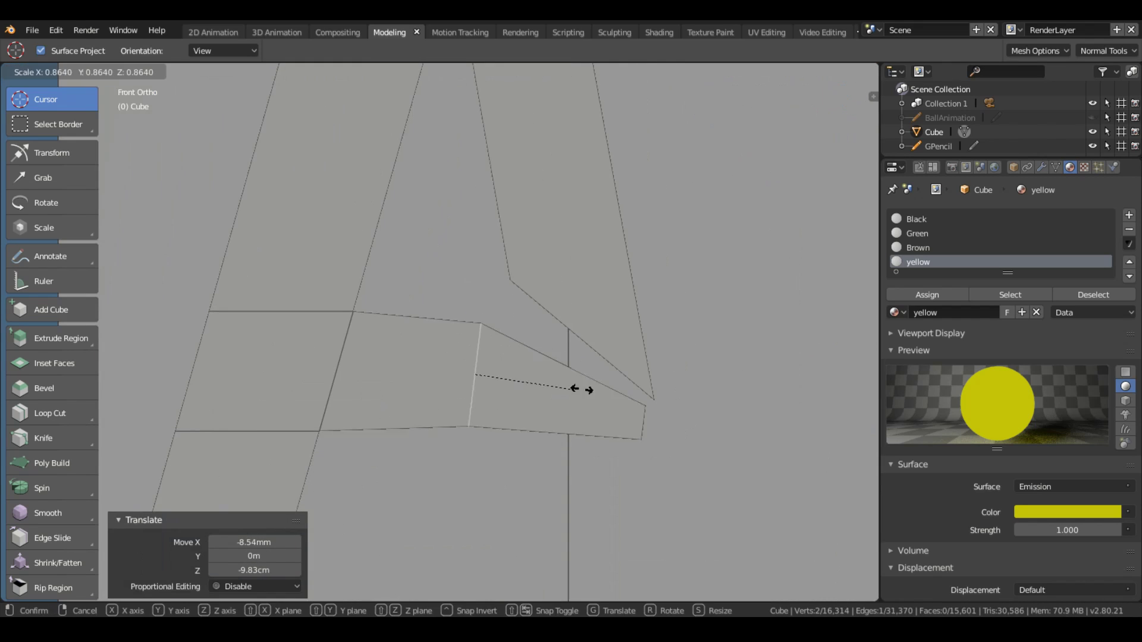
Bevel the crossbar's end edge, enlarge the wedge about 1.7 times and merge its tip vertices
key("ctrl+b")
key("Escape")
key("s")
left_click(529, 342)
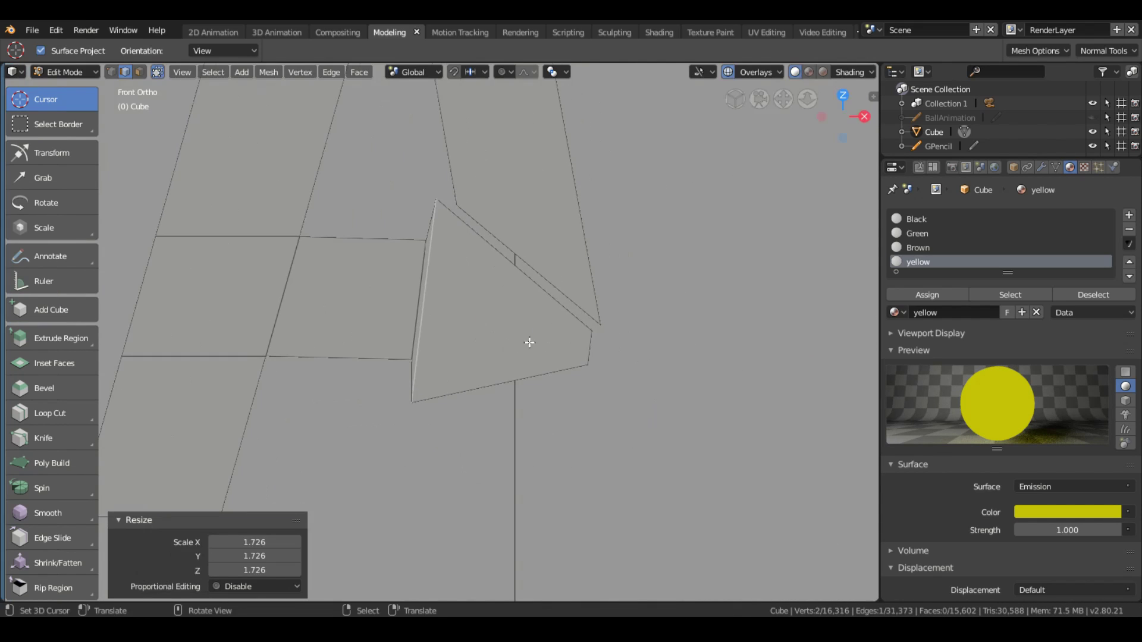
key("alt+m")
left_click(556, 369)
Position the merged vertex and the lower vertex to shape the arrow tip
key("g")
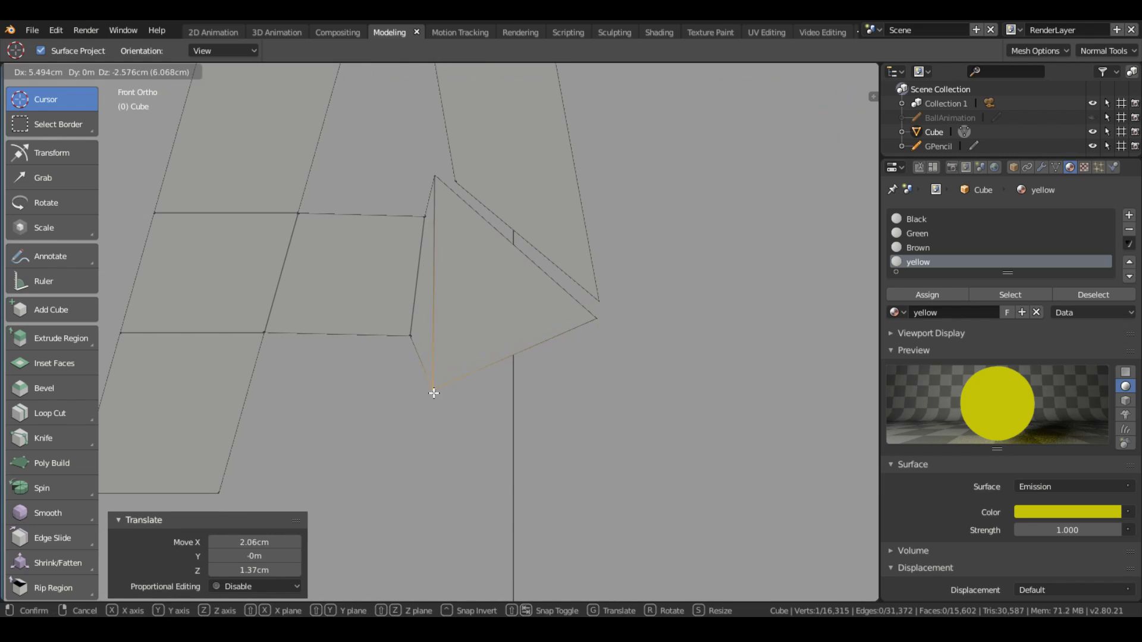
left_click(419, 219)
key("g")
left_click(492, 329)
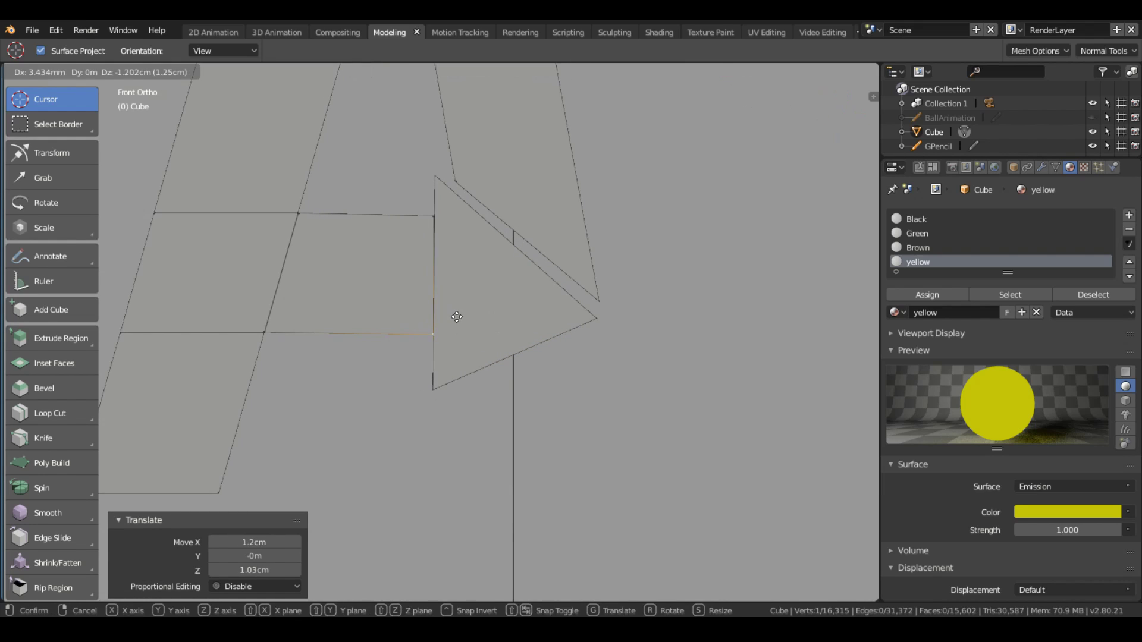
Duplicate the triangle face, rotate it and place the copy below the first
middle_click_drag(578, 318, 574, 268, "shift")
key("l")
key("shift+d")
left_click(580, 309)
key("r")
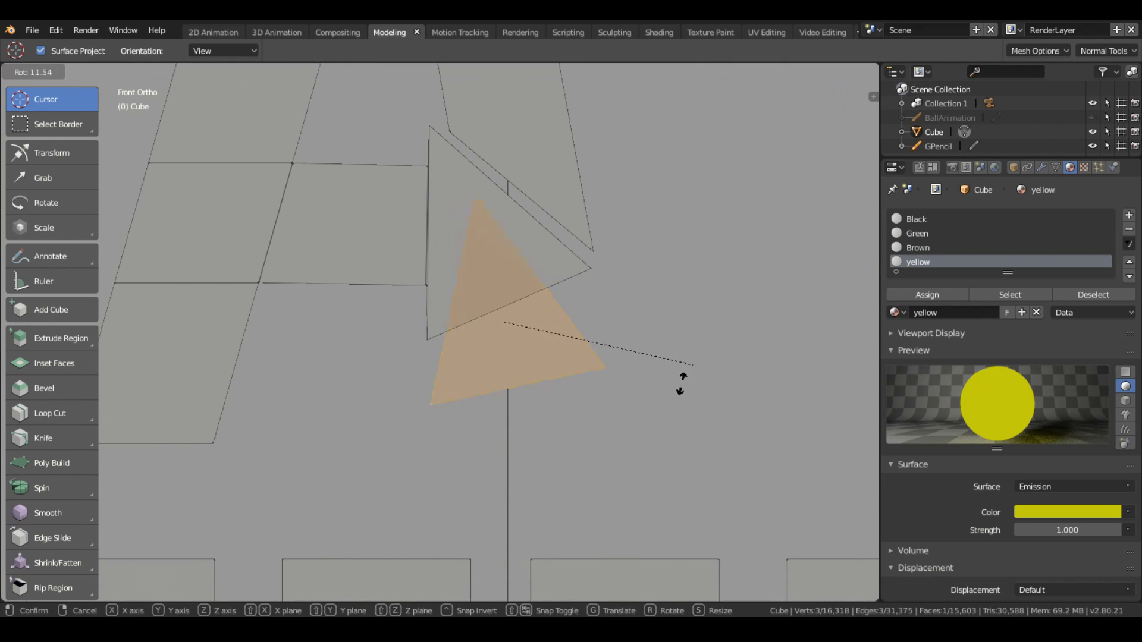
left_click(582, 349)
key("g")
left_click(612, 402)
Adjust a vertex and shift the left leg's bottom edge along X
key("g")
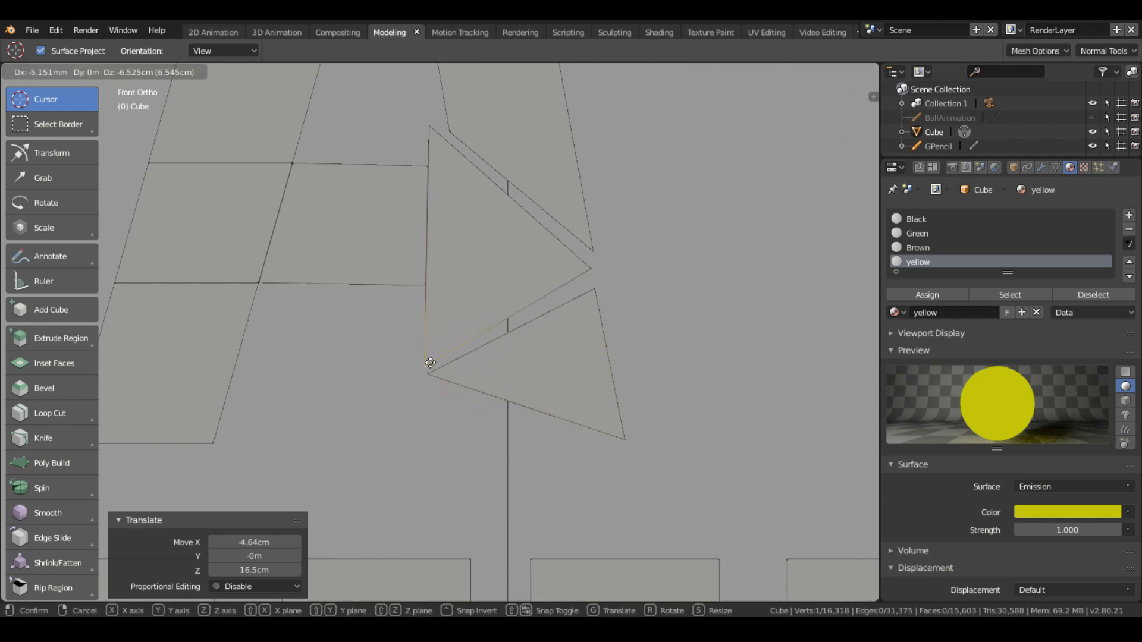
left_click(449, 420)
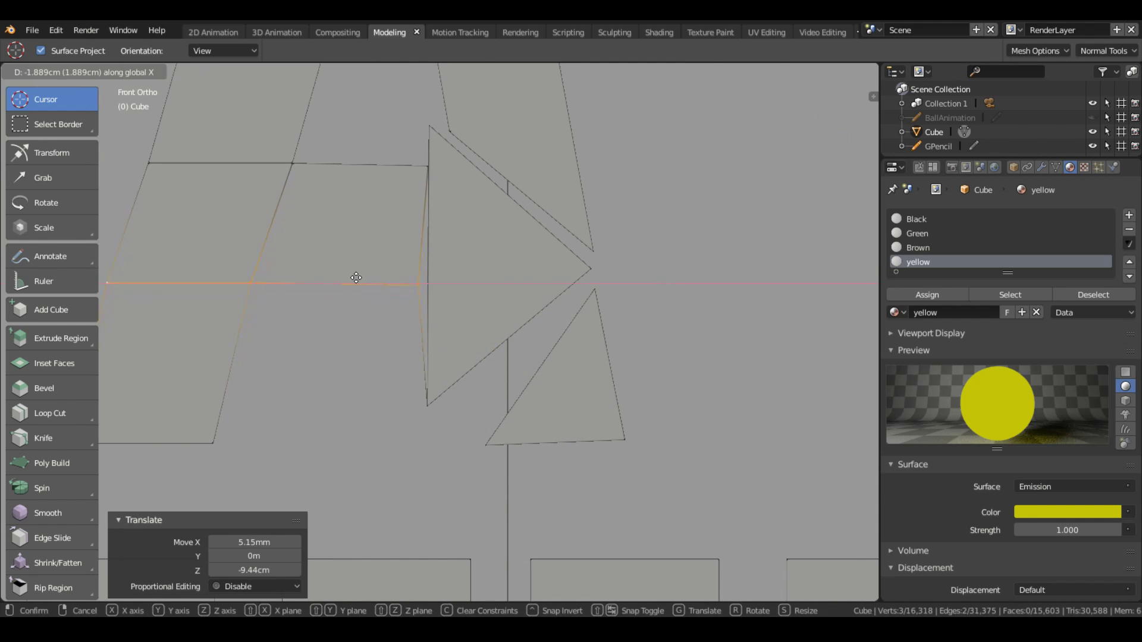
scroll(628, 443, "down", 3)
left_click(410, 383, "shift")
key("g")
left_click(536, 349)
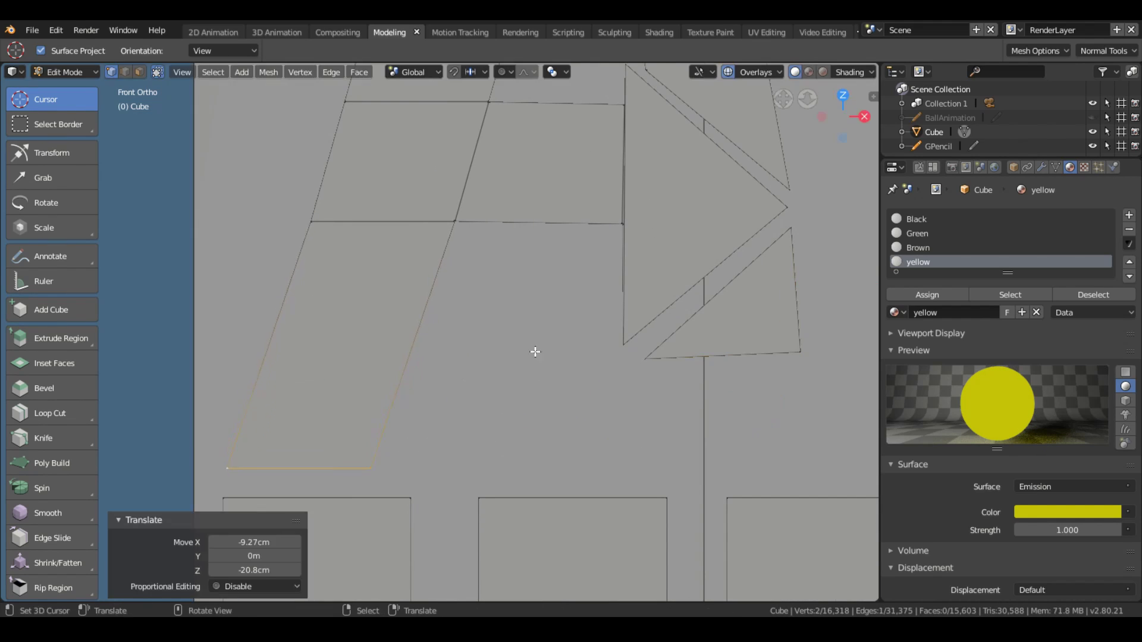
scroll(535, 349, "up", 3, "ctrl")
Select the whole letter A and move it down and left on the building
key("l")
scroll(604, 277, "down", 3)
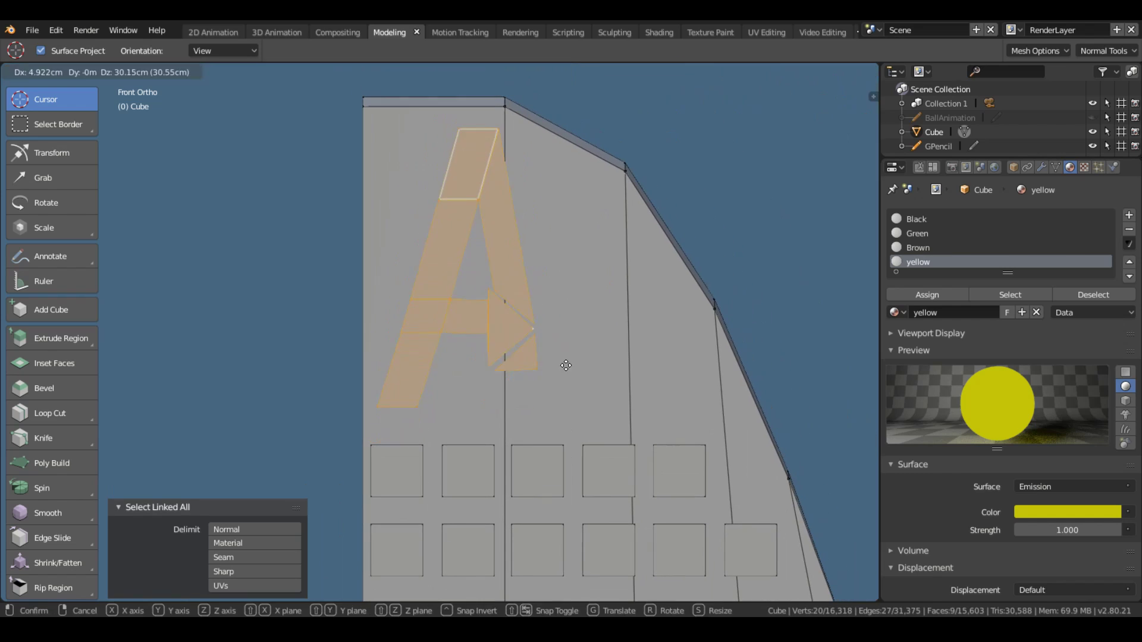
key("g")
left_click(541, 421)
scroll(481, 337, "up", 1, "ctrl")
In the 3D Animation workspace, select the GPencil object's Sky material
key("shift+z")
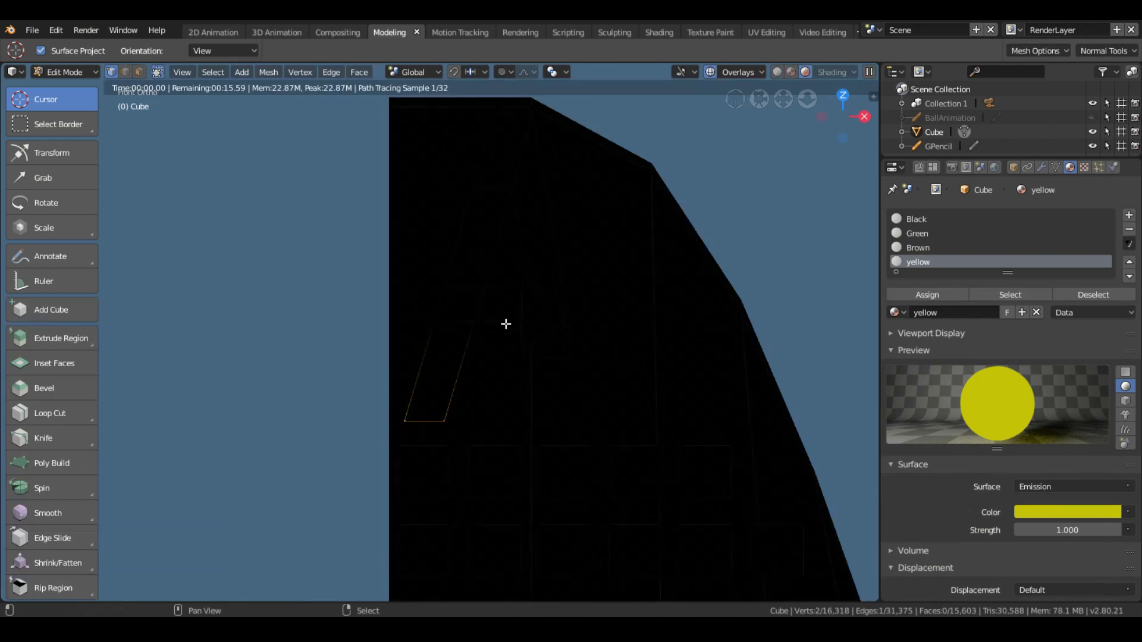
scroll(531, 360, "down", 7)
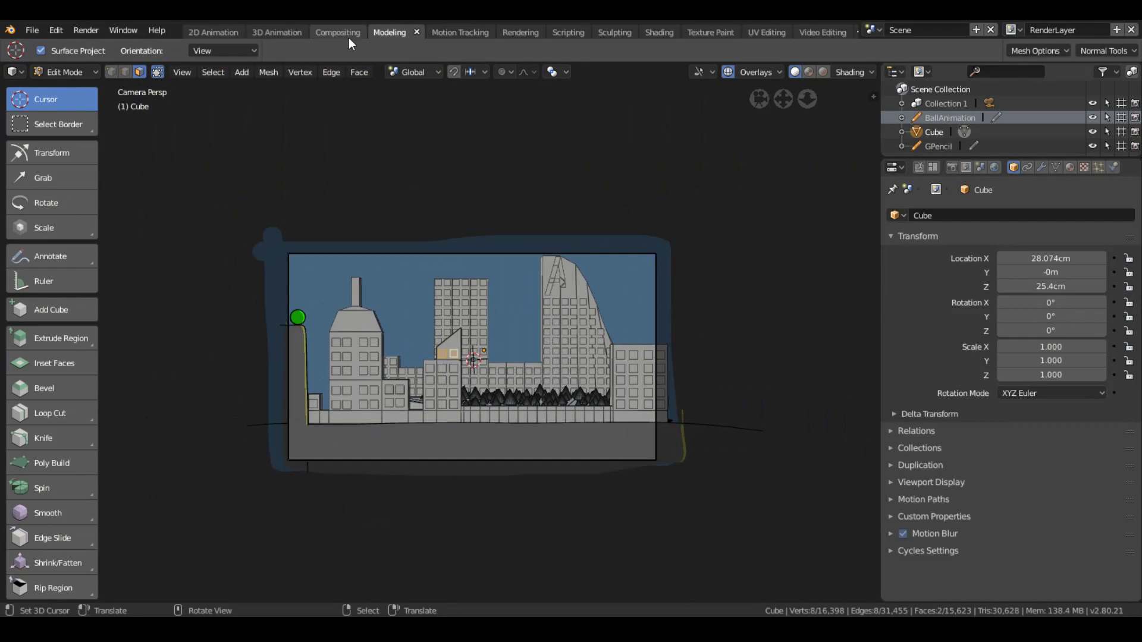
left_click(276, 32)
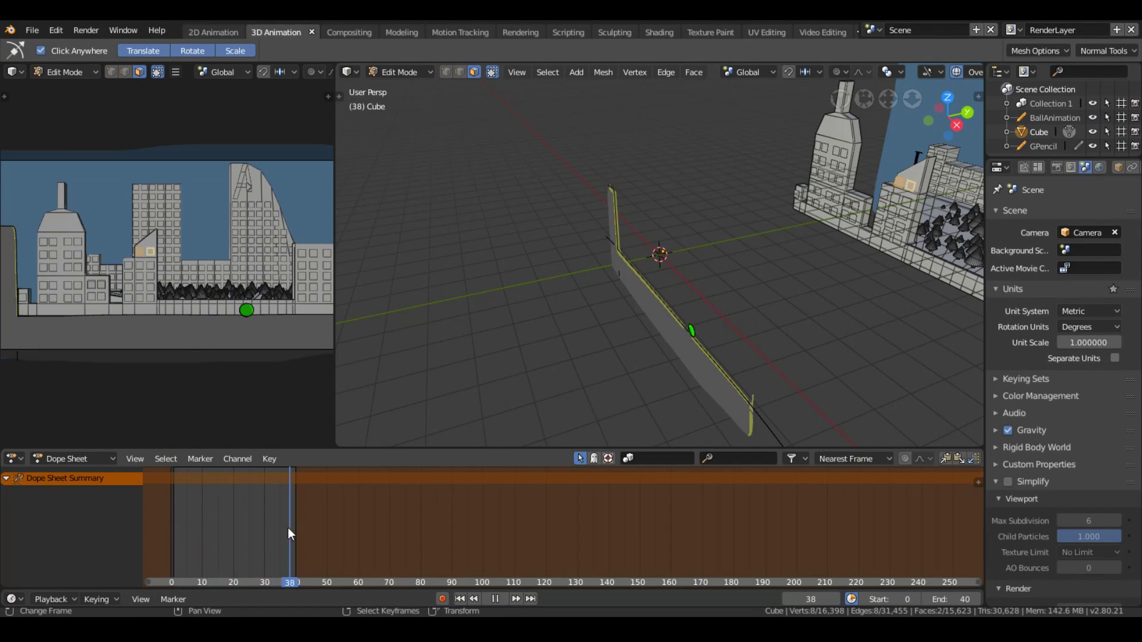
key("Escape")
left_click(1044, 146)
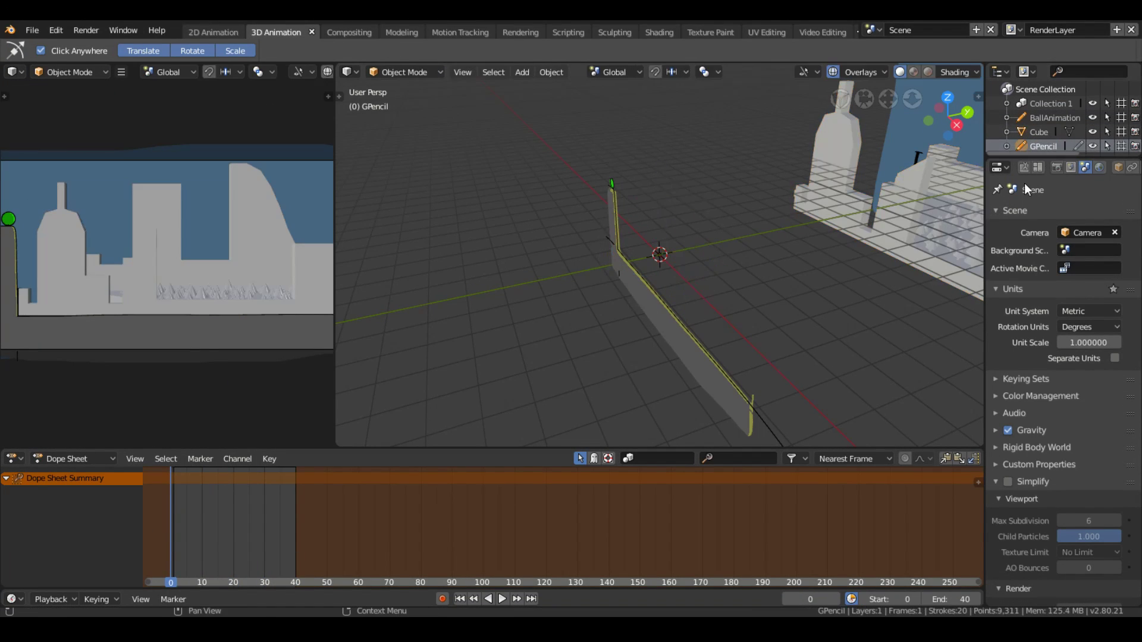
left_click(1112, 167)
left_click(952, 233)
Set the Sky stroke colour to light lavender and view the rendered scene through the camera
left_click(1069, 435)
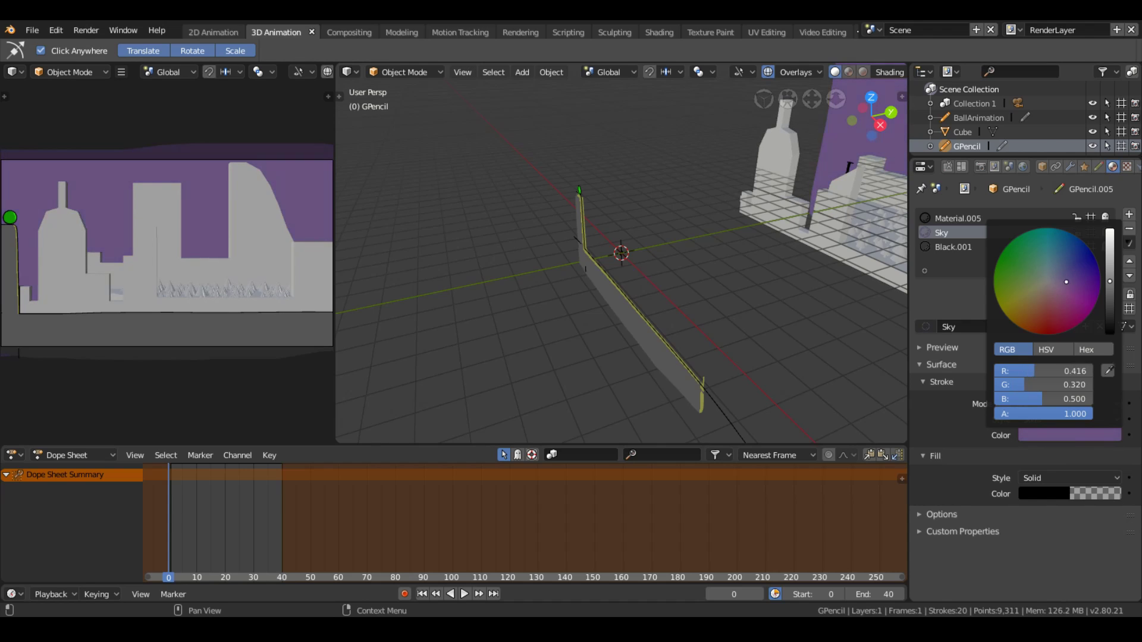
left_click_drag(1062, 278, 1079, 284)
key("shift+z")
mouse_move(573, 191)
middle_mouse_down()
mouse_move(687, 156)
mouse_move(548, 159)
middle_mouse_up()
key("KP_0")
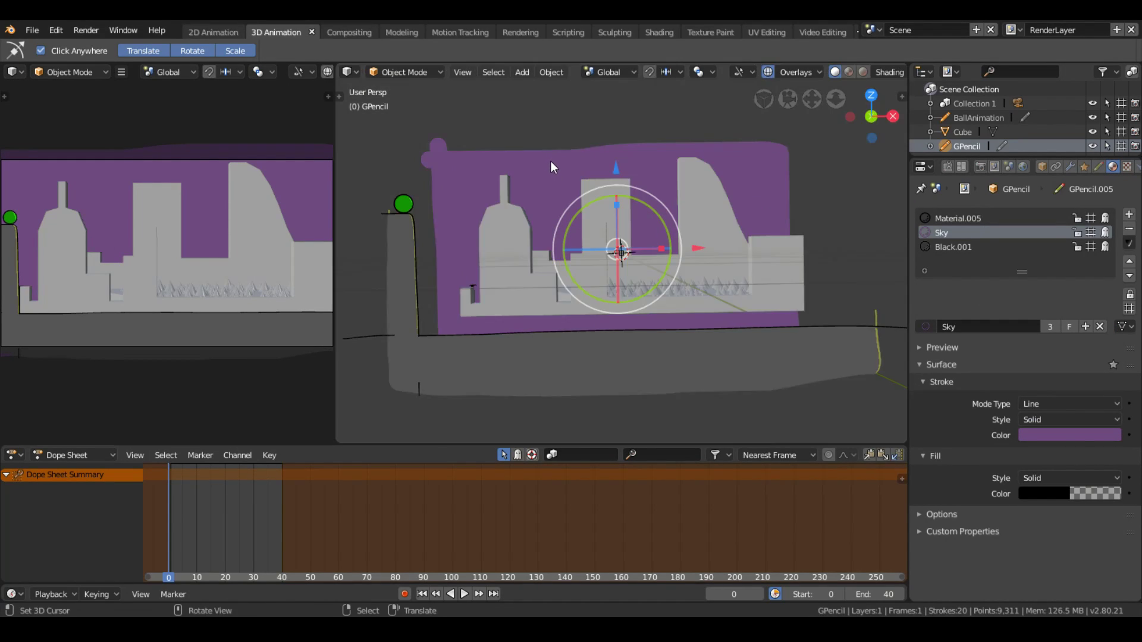
left_click(1070, 435)
left_click(1043, 255)
mouse_move(1044, 255)
left_mouse_down()
mouse_move(977, 272)
mouse_move(1097, 284)
mouse_move(1065, 280)
left_mouse_up()
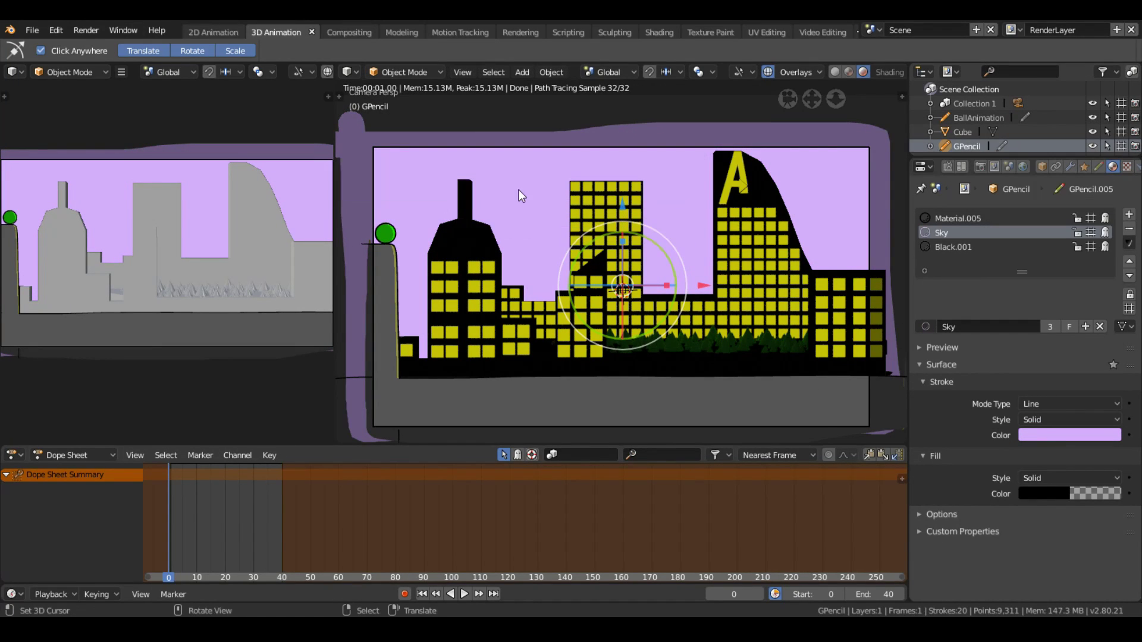